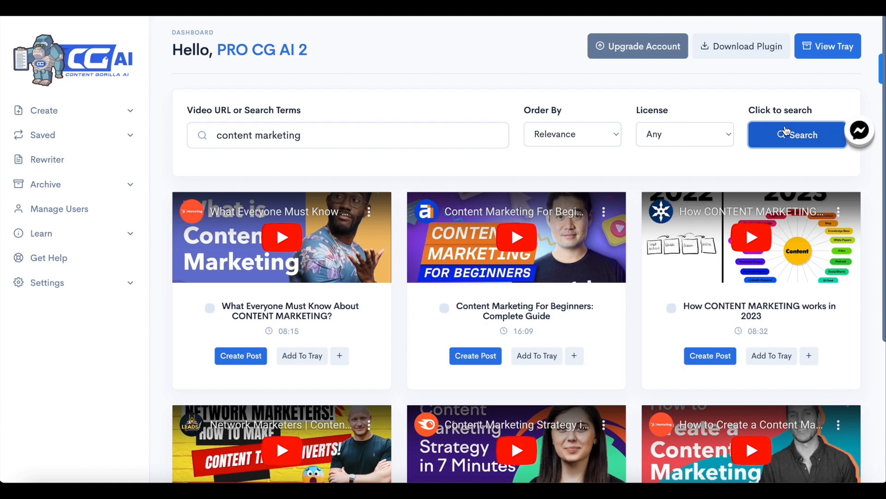
# Create a post from the video "What Everyone Must Know About CONTENT MARKETING?" in the search results
pyautogui.scroll(-3, 522, 267)
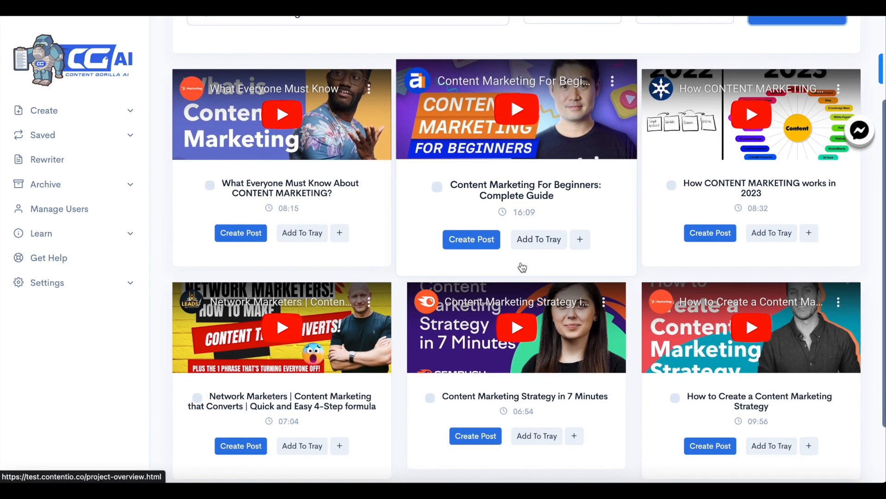
pyautogui.scroll(2, 520, 265)
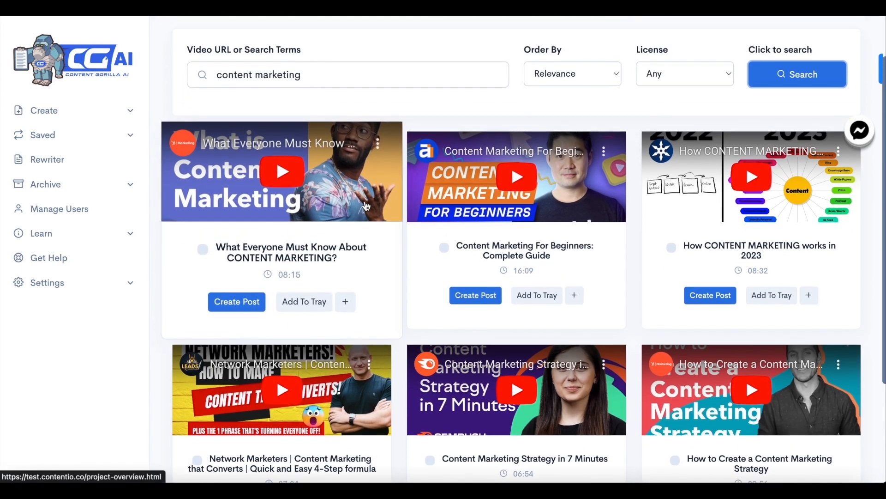
pyautogui.click(238, 305)
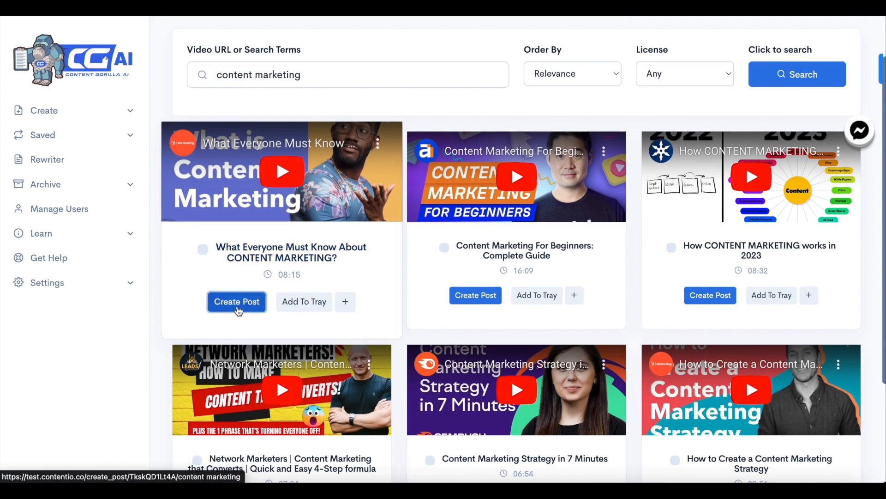
# Examine the new post's video details, editing options and transcript text in the post description
pyautogui.scroll(-10, 400, 312)
pyautogui.scroll(5, 458, 297)
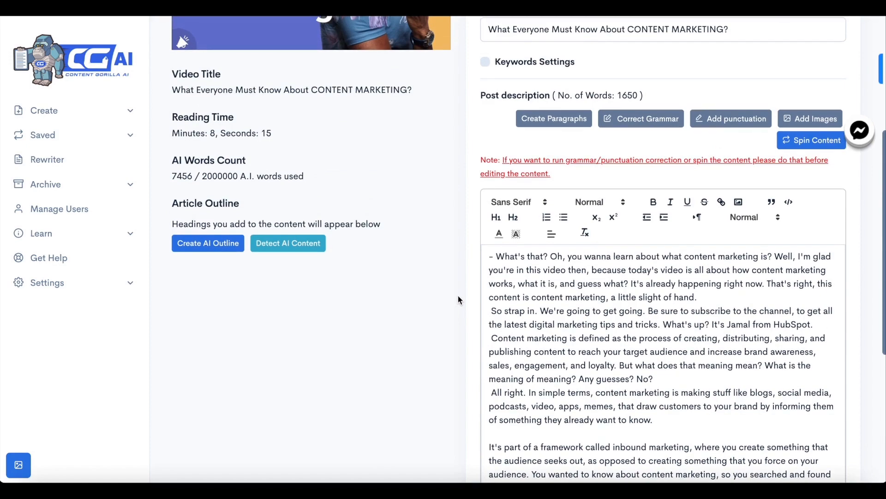
pyautogui.scroll(4, 458, 296)
pyautogui.scroll(-6, 458, 295)
pyautogui.scroll(3, 458, 295)
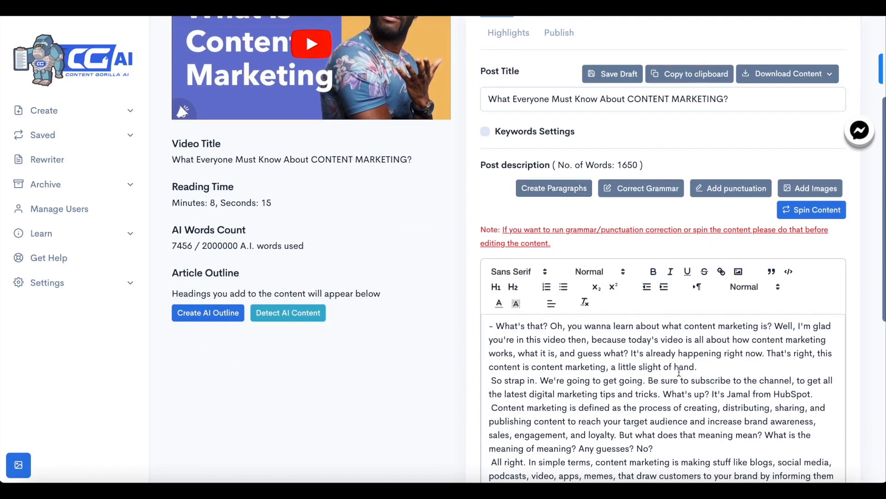
pyautogui.scroll(-5, 660, 392)
pyautogui.scroll(-6, 452, 401)
pyautogui.scroll(5, 535, 304)
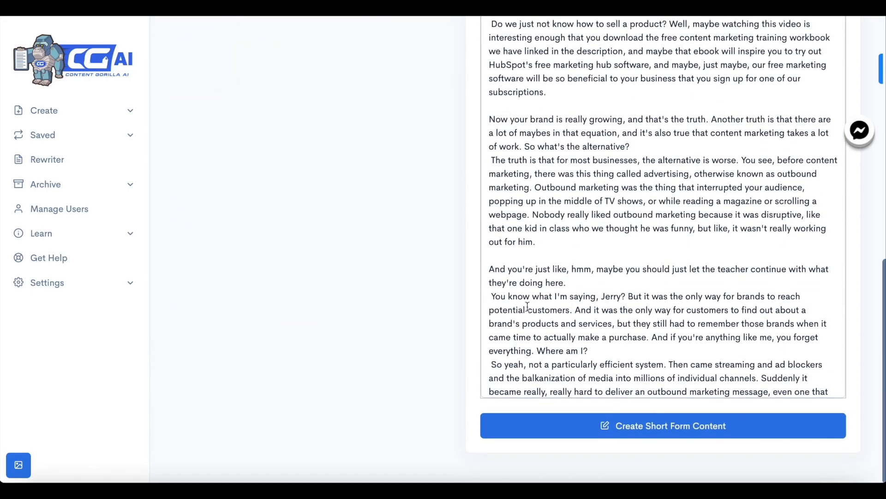
pyautogui.scroll(6, 440, 286)
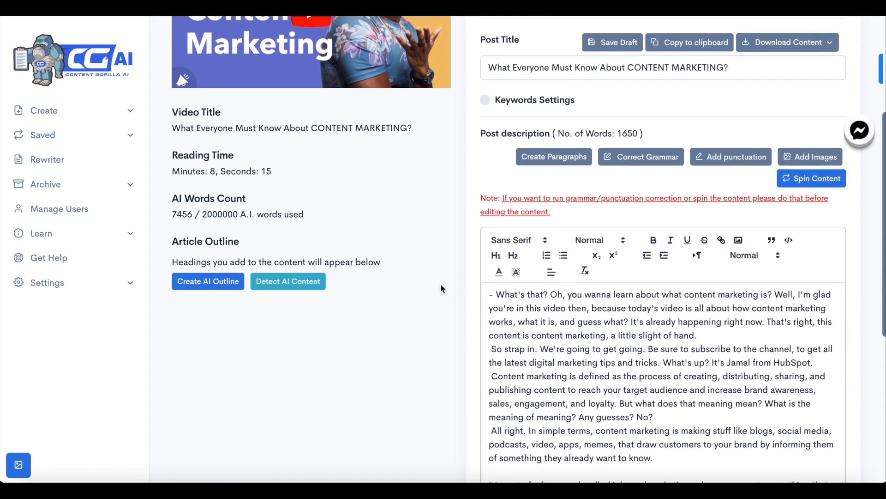
pyautogui.click(616, 365)
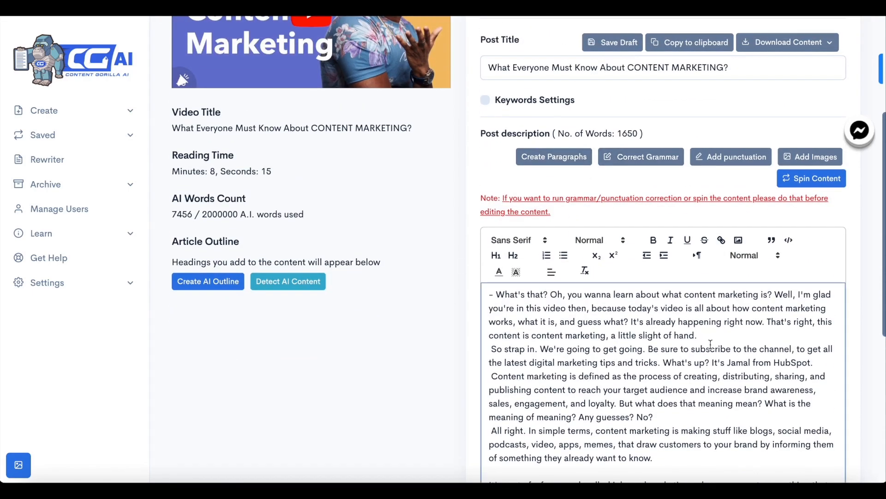
pyautogui.scroll(-15, 711, 344)
pyautogui.scroll(20, 681, 393)
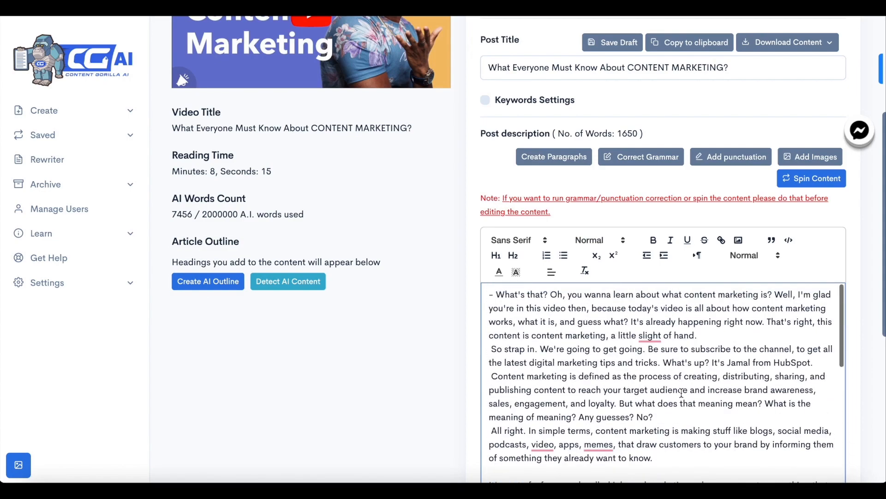
# Run the grammar correction on the post description and review the corrected text
pyautogui.click(644, 163)
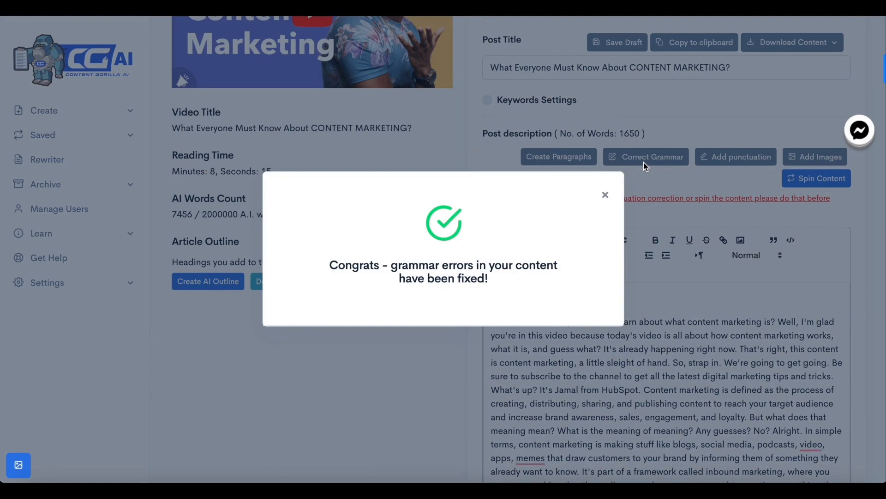
pyautogui.click(605, 195)
pyautogui.scroll(-15, 605, 410)
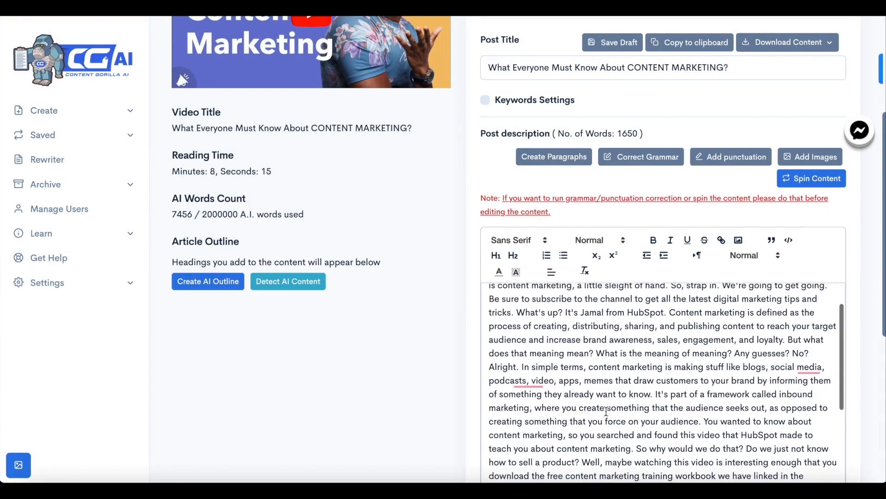
pyautogui.scroll(-10, 605, 441)
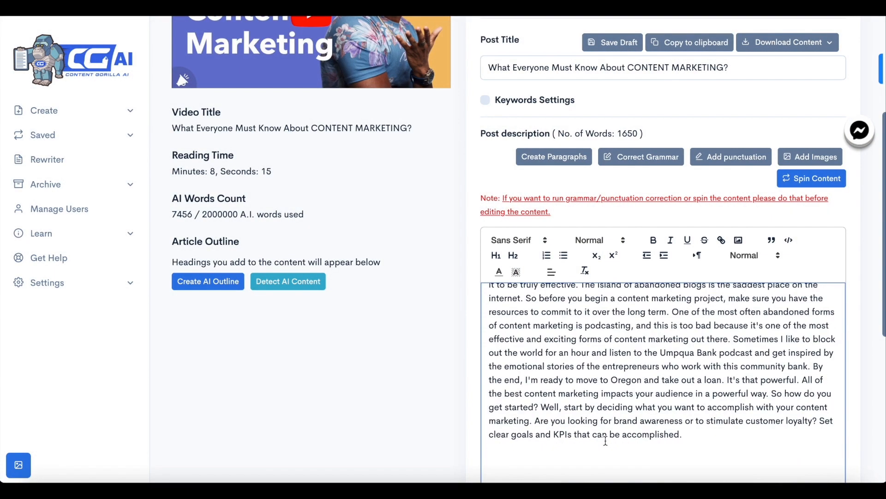
pyautogui.scroll(-8, 605, 441)
pyautogui.scroll(10, 621, 323)
pyautogui.scroll(15, 624, 301)
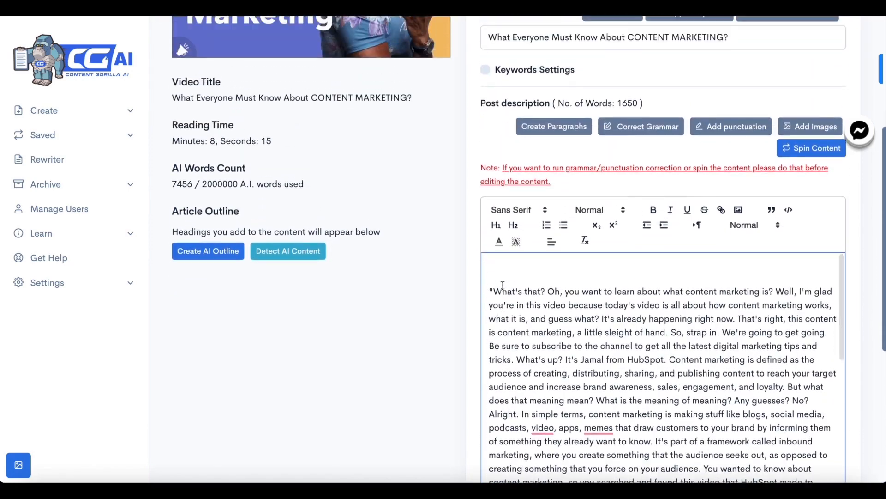
# Split the post description into paragraphs automatically and review the new text layout
pyautogui.click(546, 158)
pyautogui.scroll(-5, 578, 434)
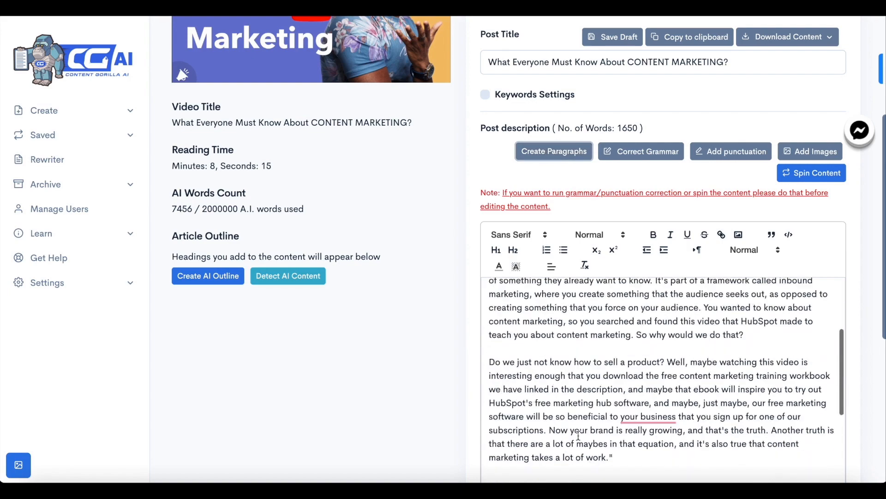
pyautogui.scroll(-10, 577, 434)
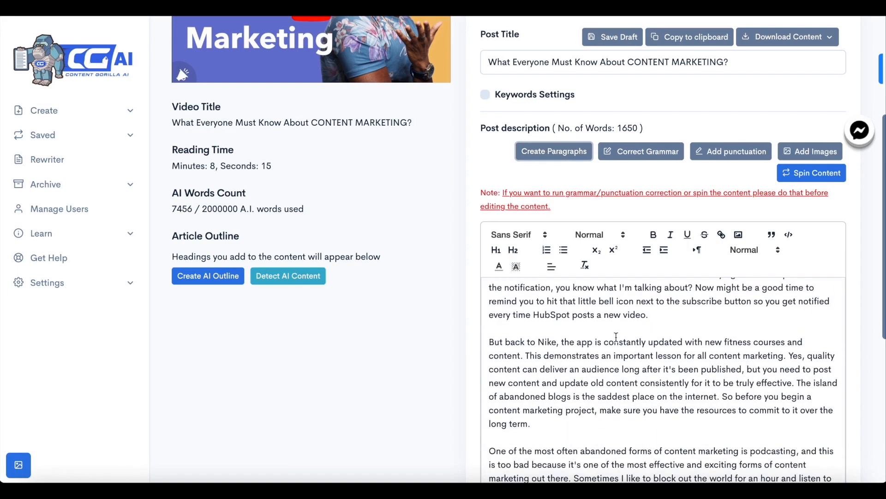
pyautogui.scroll(1, 456, 314)
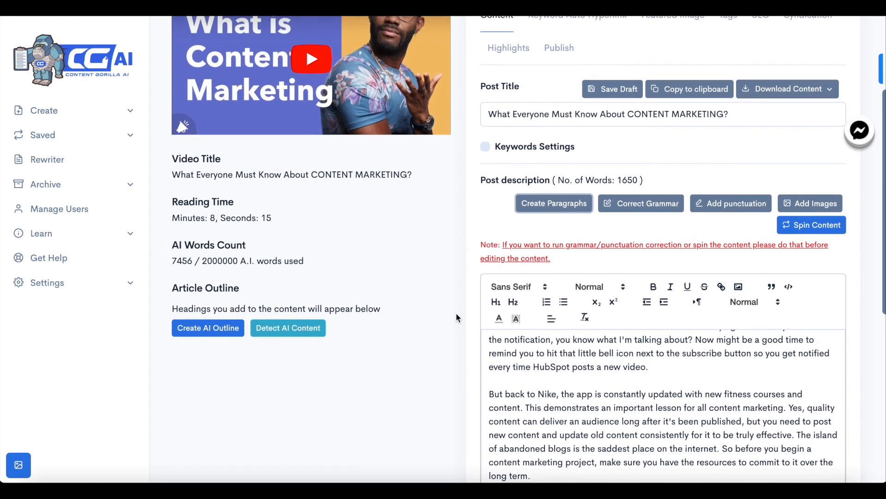
pyautogui.scroll(15, 558, 382)
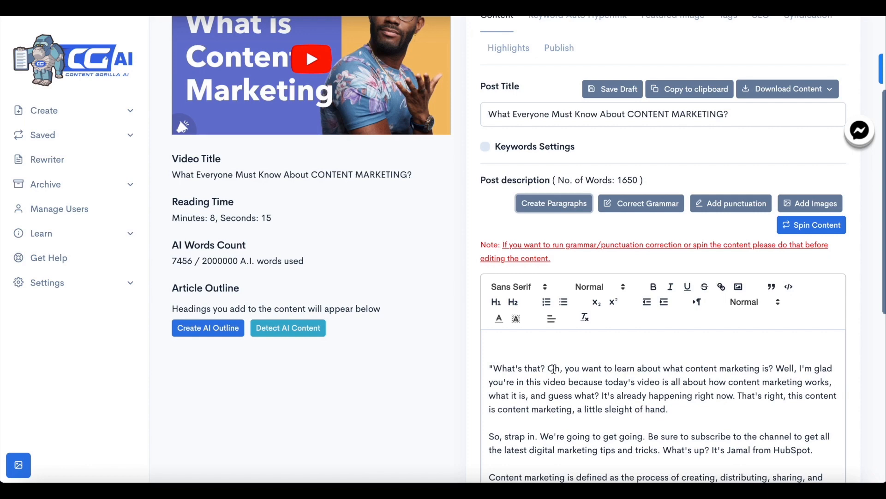
pyautogui.scroll(1, 554, 369)
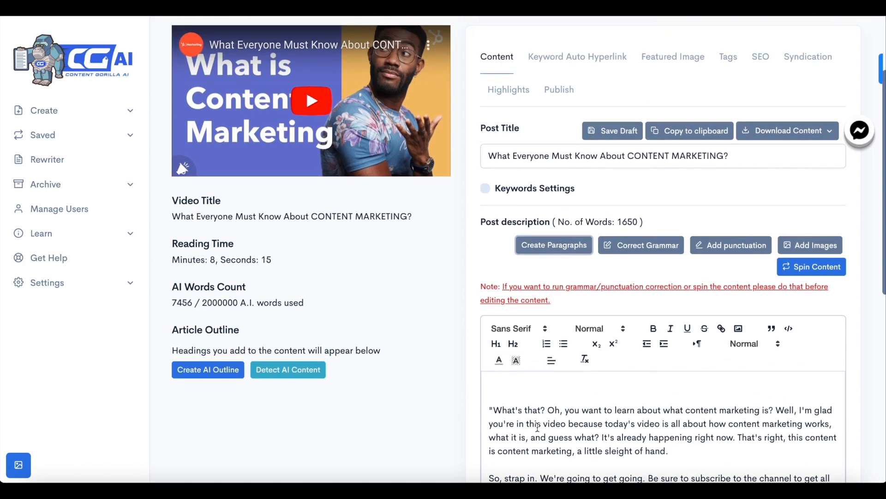
pyautogui.scroll(-1, 537, 428)
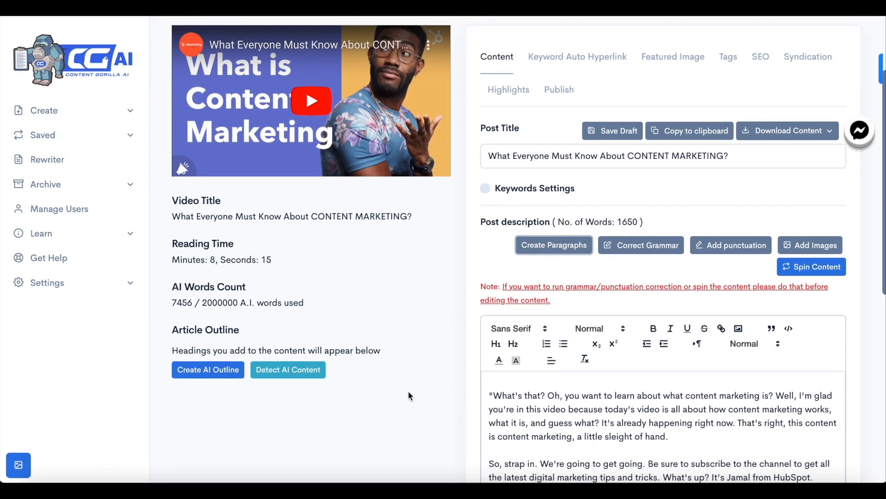
# Create an AI outline for the article using the context "What Everyone Must Know About CONTENT MARKETING?"
pyautogui.scroll(-4, 415, 398)
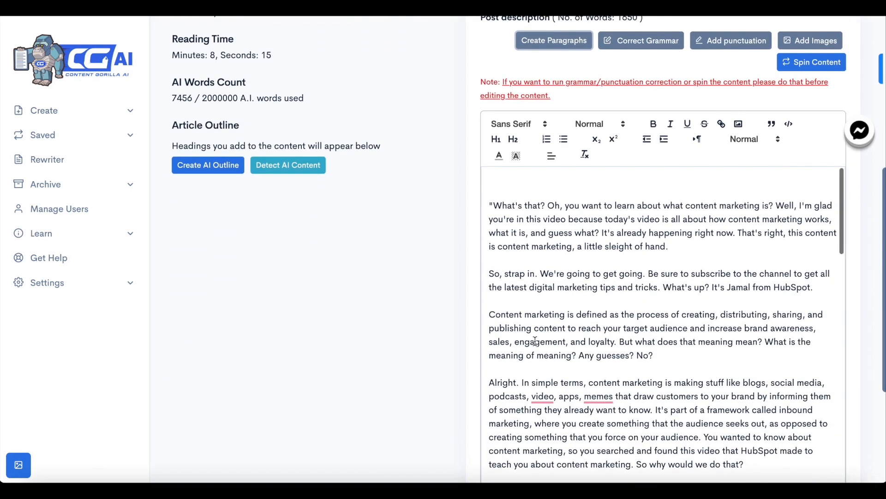
pyautogui.scroll(2, 381, 295)
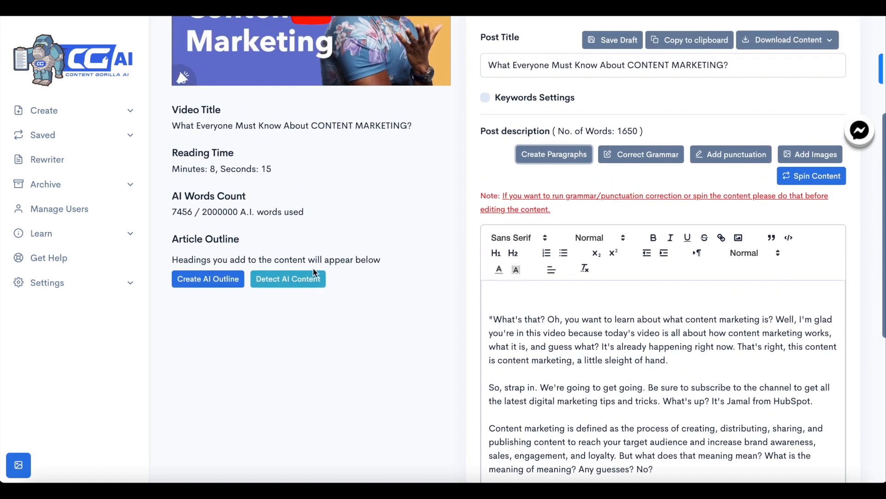
pyautogui.click(209, 280)
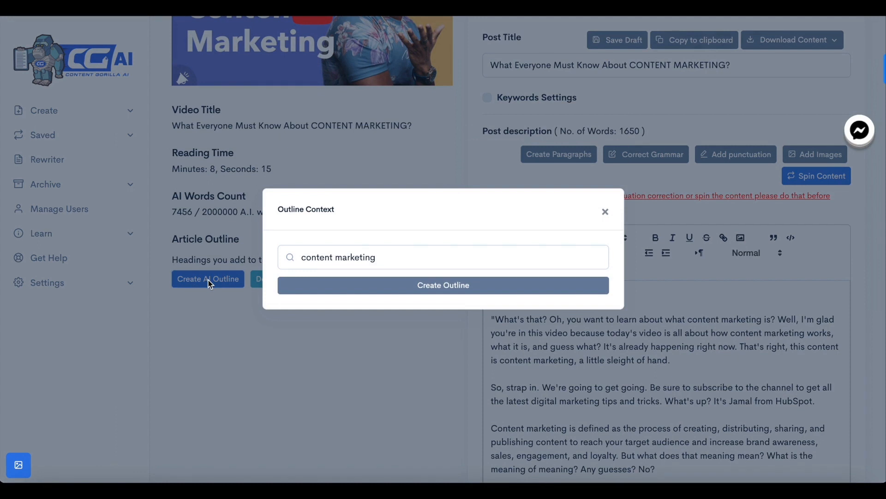
pyautogui.tripleClick(368, 257)
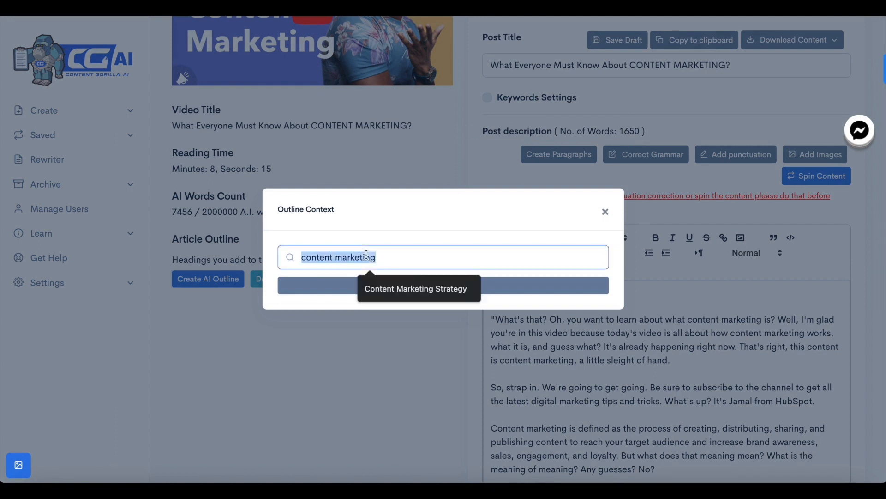
pyautogui.write('What')
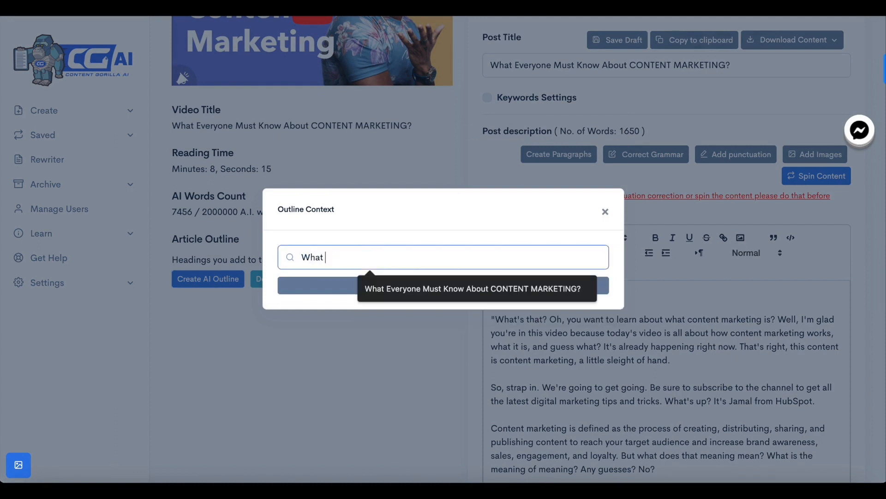
pyautogui.press('Down')
pyautogui.press('Return')
pyautogui.click(427, 288)
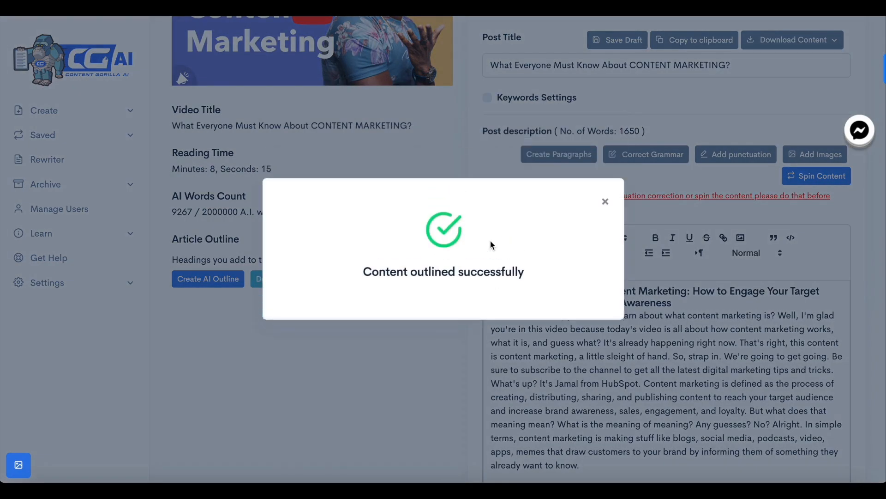
# Insert a blank line below the first heading, "Discover the Power of Content Marketing", in the post description
pyautogui.scroll(-1, 653, 363)
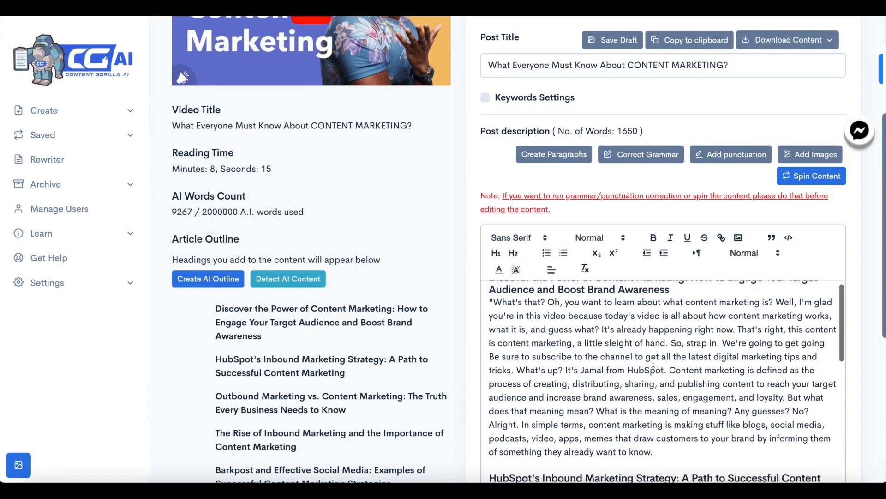
pyautogui.scroll(1, 654, 362)
pyautogui.click(695, 304)
pyautogui.press('Return')
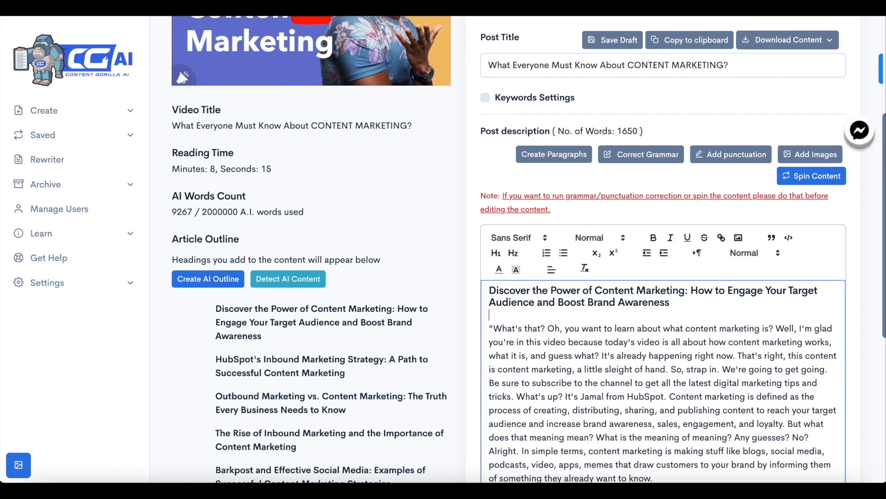
# Check the outline headings, generate the article content from the outline, and review the generated sections
pyautogui.scroll(-2, 689, 385)
pyautogui.scroll(-6, 403, 358)
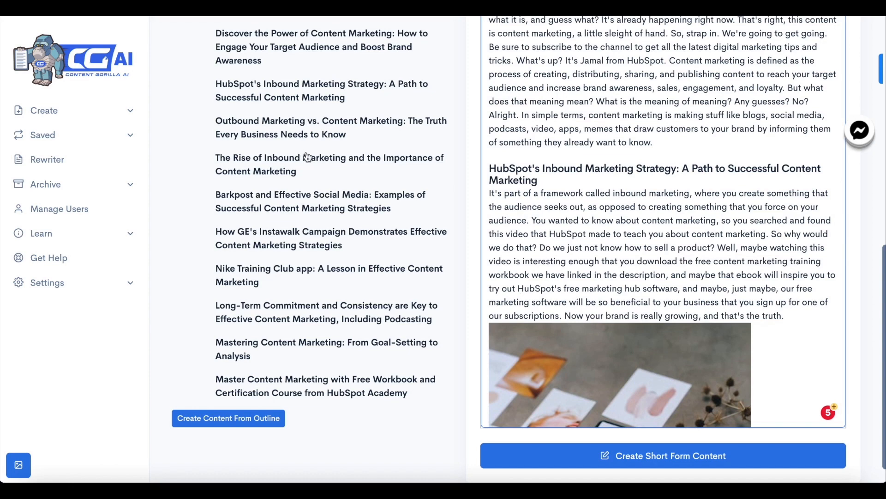
pyautogui.scroll(2, 296, 162)
pyautogui.scroll(-1, 305, 160)
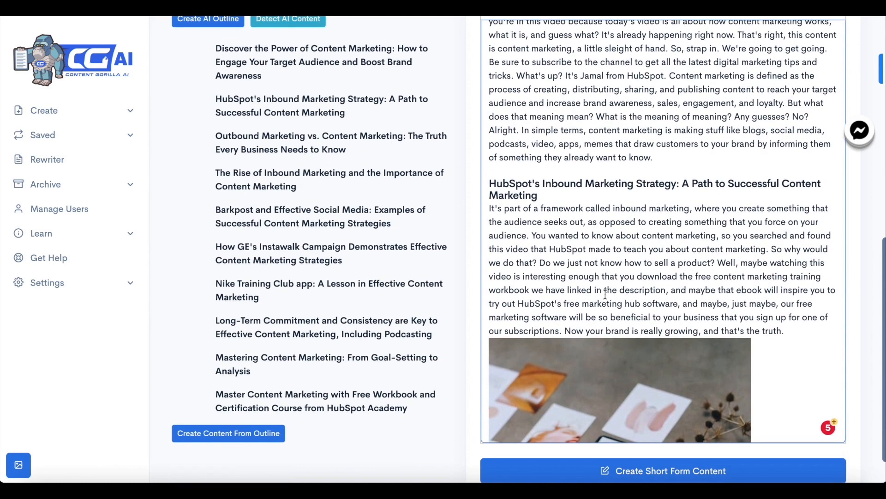
pyautogui.click(233, 434)
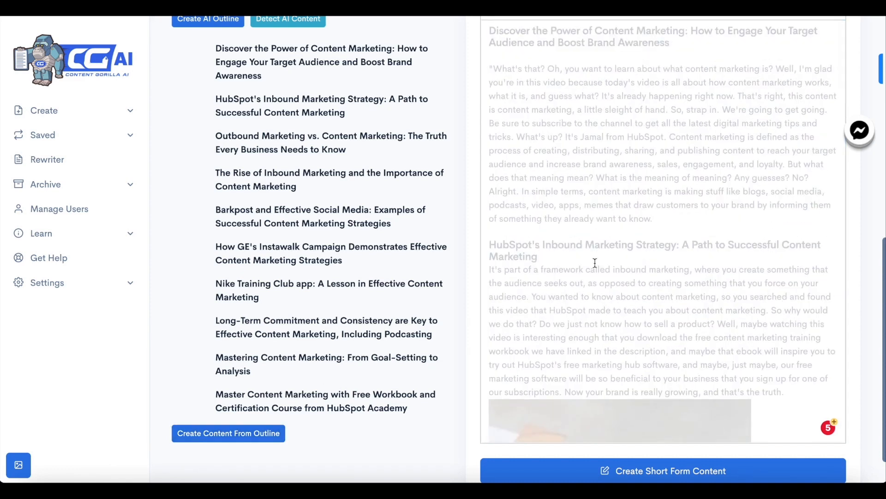
pyautogui.scroll(2, 601, 258)
pyautogui.scroll(1, 600, 255)
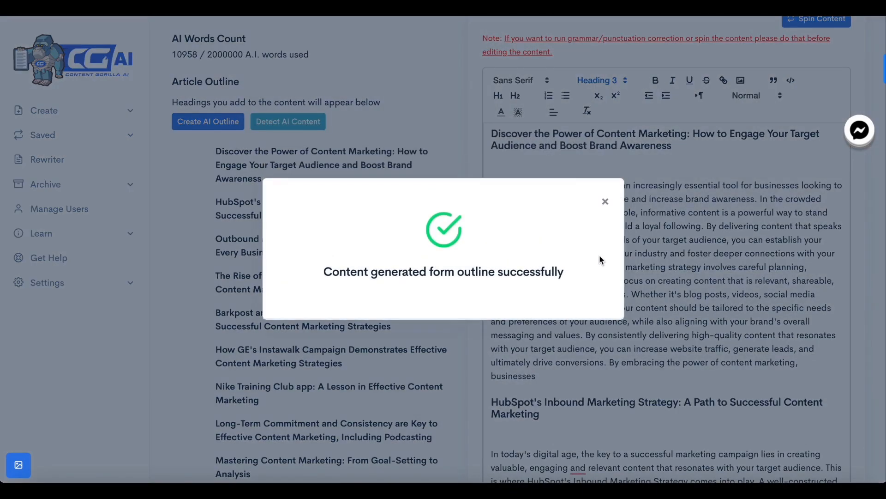
pyautogui.click(606, 201)
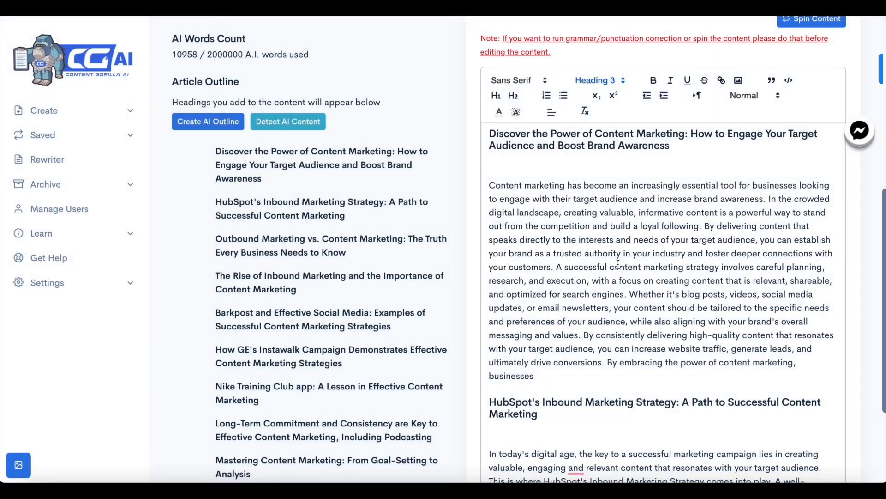
pyautogui.scroll(-20, 616, 324)
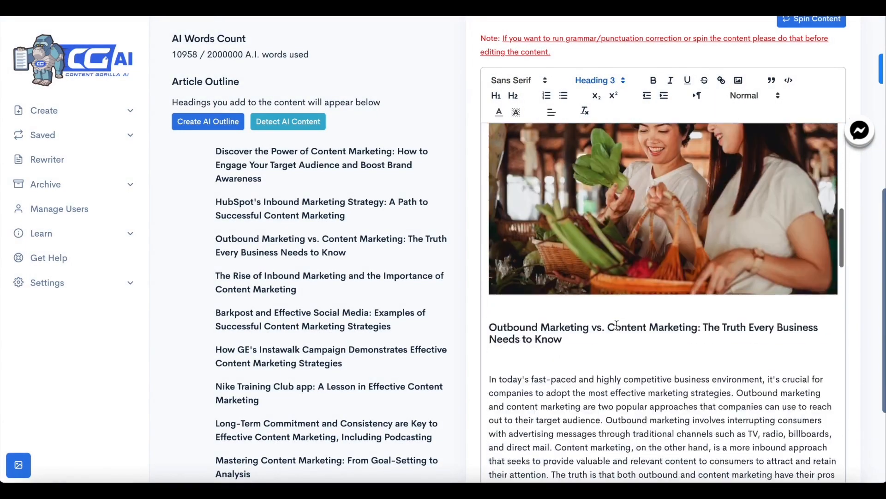
pyautogui.scroll(-15, 617, 324)
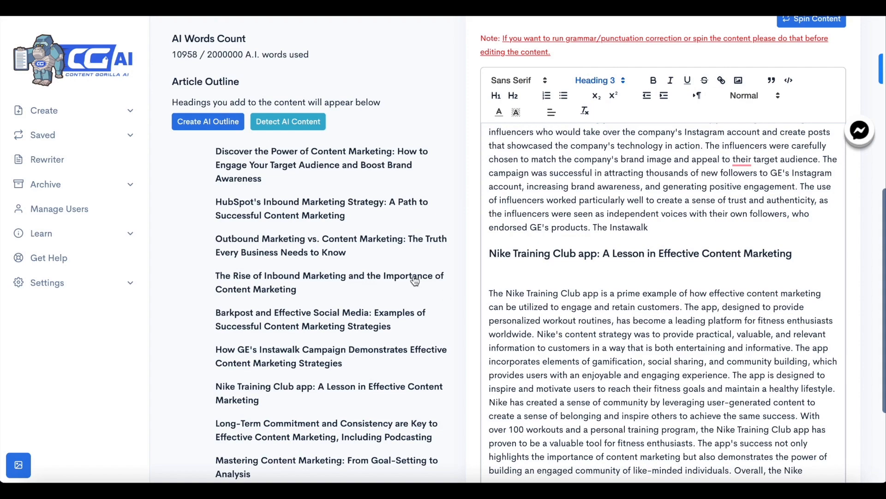
pyautogui.scroll(-4, 420, 284)
pyautogui.scroll(6, 420, 284)
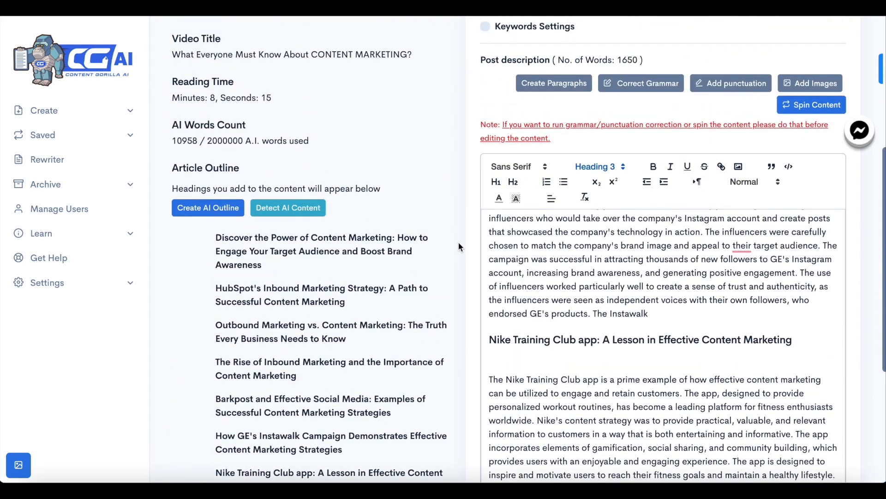
# Run AI content detection on the generated article and review the score alongside the opening section
pyautogui.scroll(2, 460, 244)
pyautogui.click(307, 276)
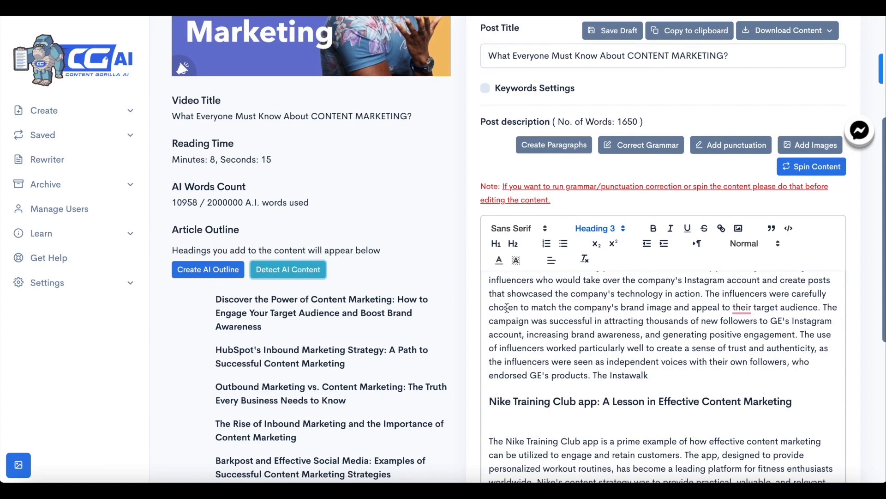
pyautogui.scroll(15, 651, 370)
pyautogui.scroll(1, 642, 369)
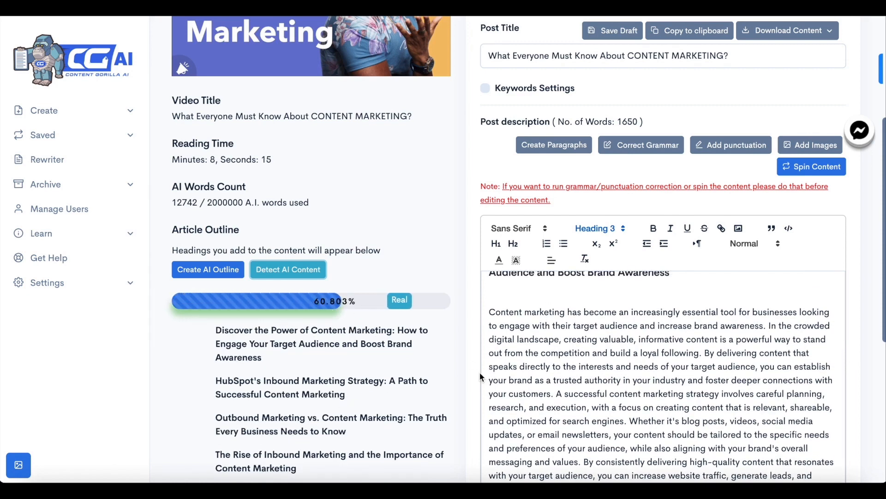
pyautogui.scroll(3, 480, 373)
pyautogui.scroll(-1, 508, 392)
pyautogui.scroll(-3, 512, 396)
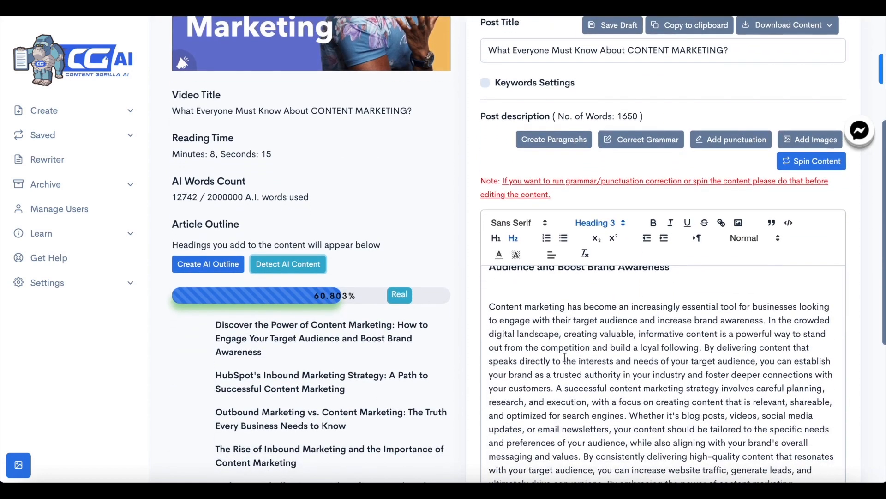
# Split the first section's text before "Whether it's blog posts" into a separate paragraph with blank lines between
pyautogui.click(570, 307)
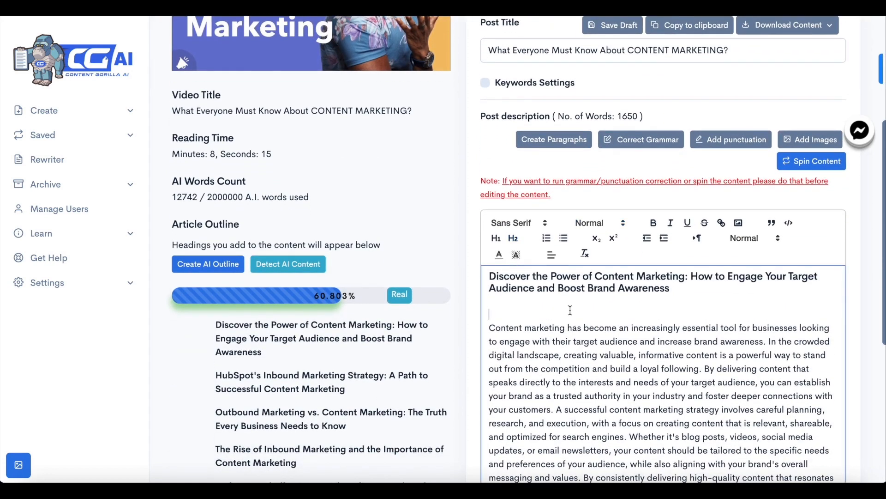
pyautogui.scroll(-2, 570, 379)
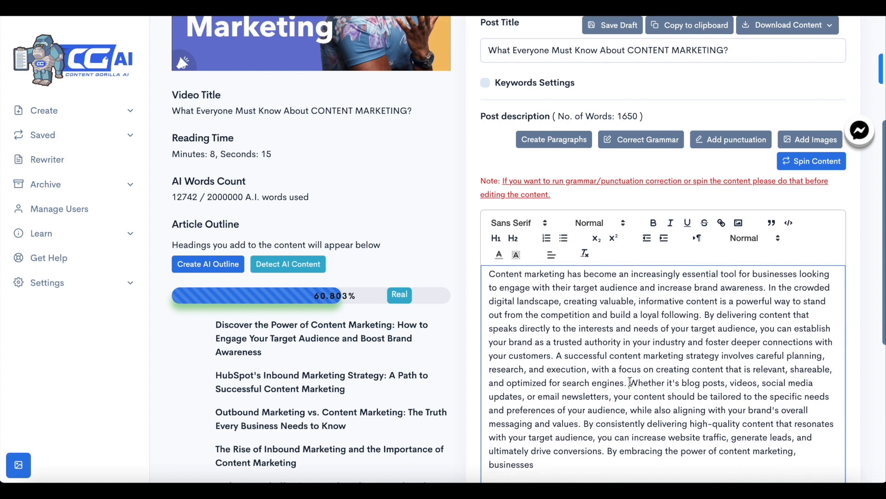
pyautogui.click(630, 383)
pyautogui.press('Return')
pyautogui.press('Return')
pyautogui.press('Return')
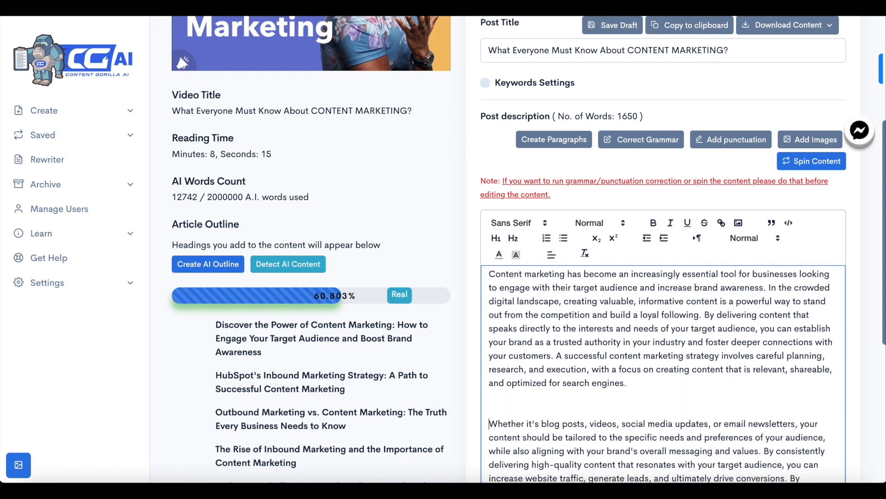
# Examine the Expand options for the opening paragraph, including the "in the voice of" style, and leave the text unexpanded
pyautogui.scroll(1, 650, 368)
pyautogui.moveTo(489, 303); pyautogui.dragTo(631, 412)
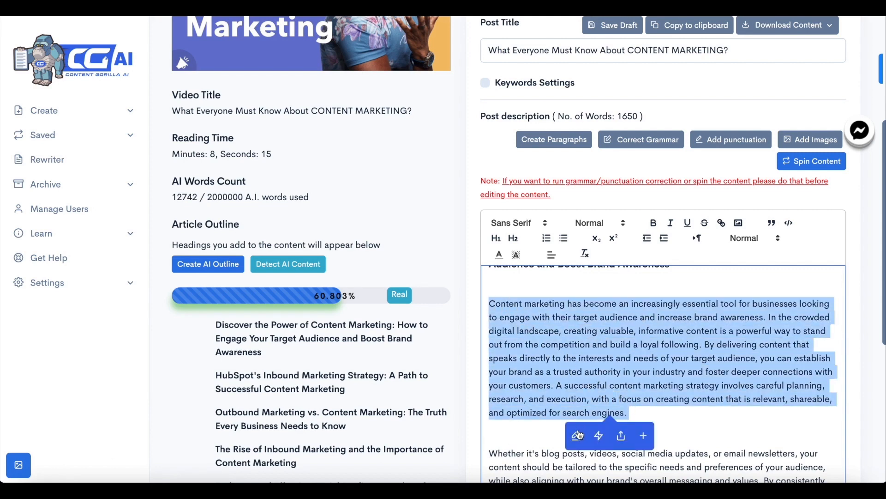
pyautogui.click(577, 436)
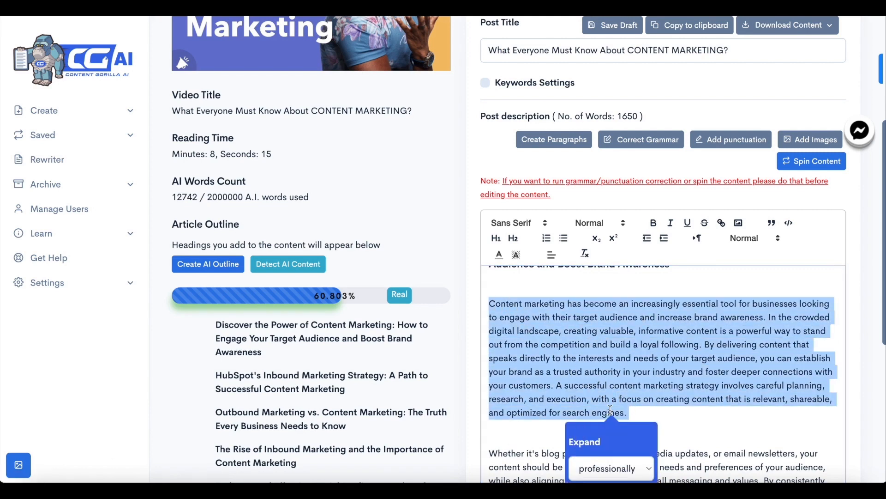
pyautogui.scroll(-1, 600, 432)
pyautogui.click(610, 468)
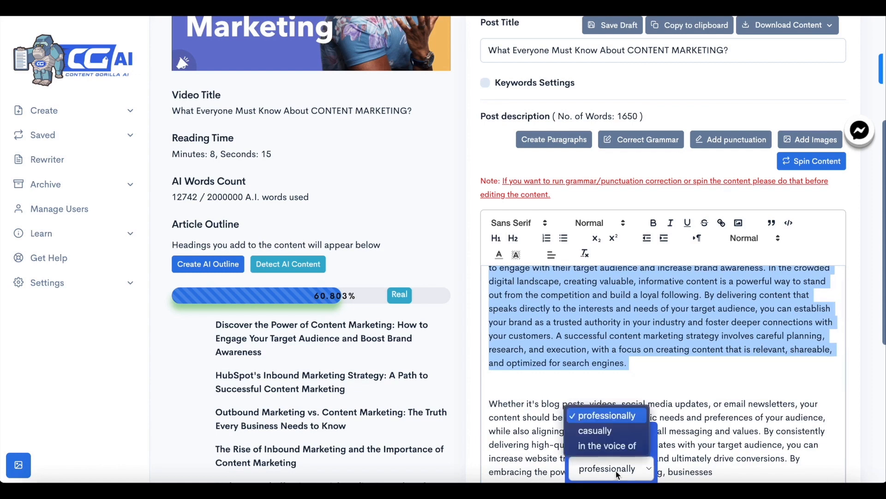
pyautogui.click(617, 446)
pyautogui.scroll(-3, 626, 465)
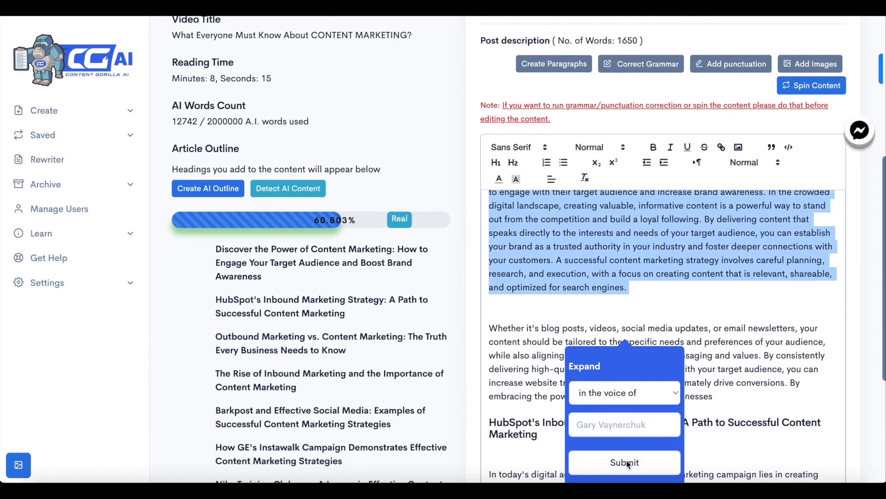
pyautogui.click(629, 378)
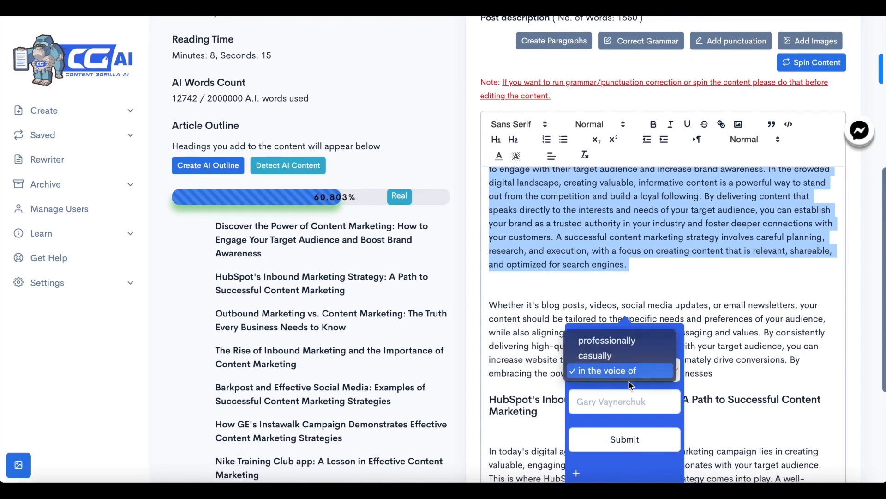
pyautogui.click(637, 273)
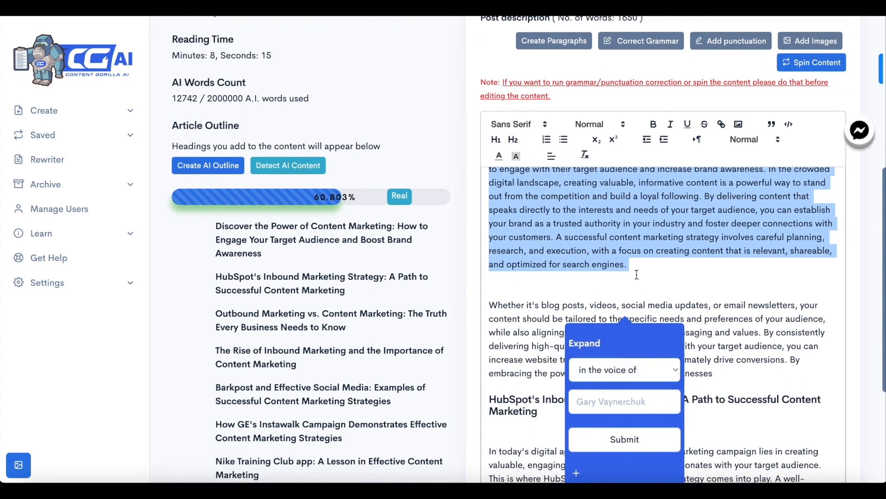
pyautogui.click(637, 274)
# Look through the content enhancement options for the opening paragraph, such as Analogy, Example, Joke and Quote
pyautogui.scroll(1, 638, 274)
pyautogui.moveTo(489, 201); pyautogui.dragTo(629, 310)
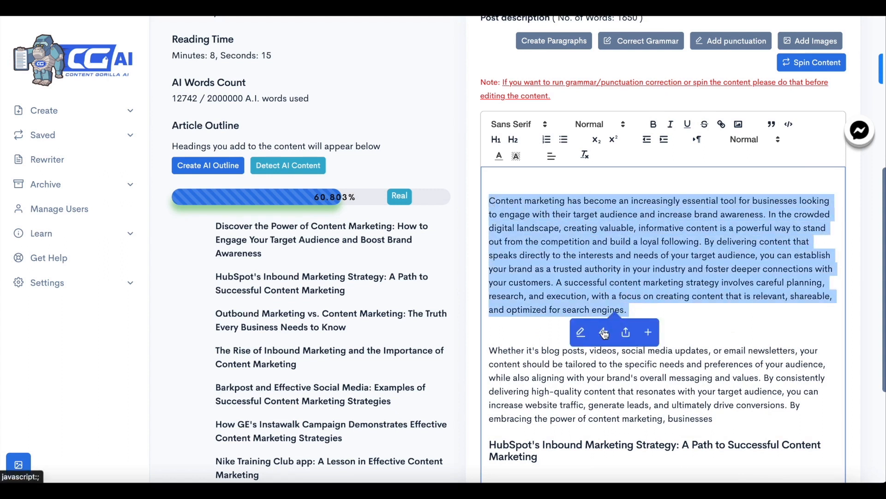
pyautogui.click(649, 333)
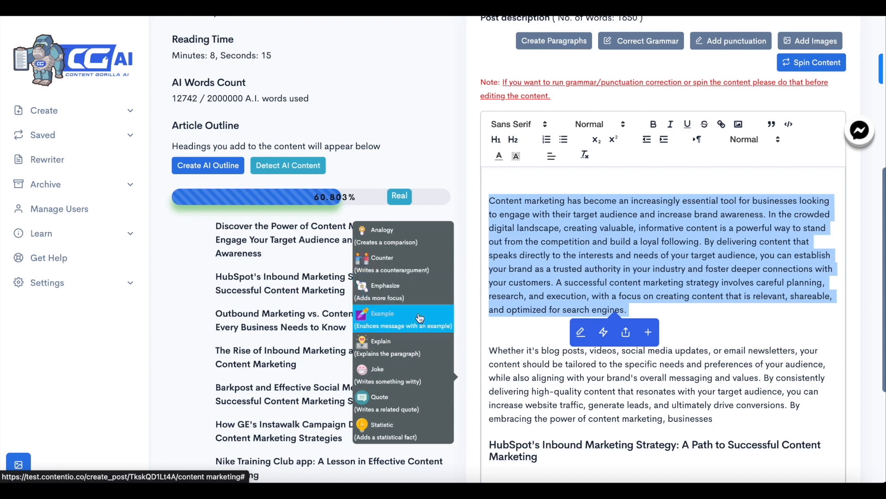
pyautogui.scroll(-1, 419, 332)
pyautogui.click(668, 275)
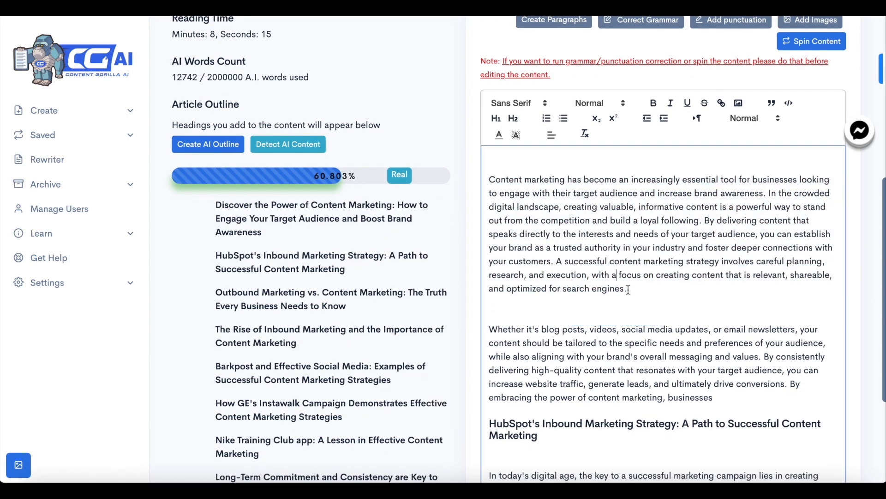
# Add an AI-generated related quote to the article's opening paragraph and check the inserted line
pyautogui.moveTo(627, 290); pyautogui.dragTo(491, 177)
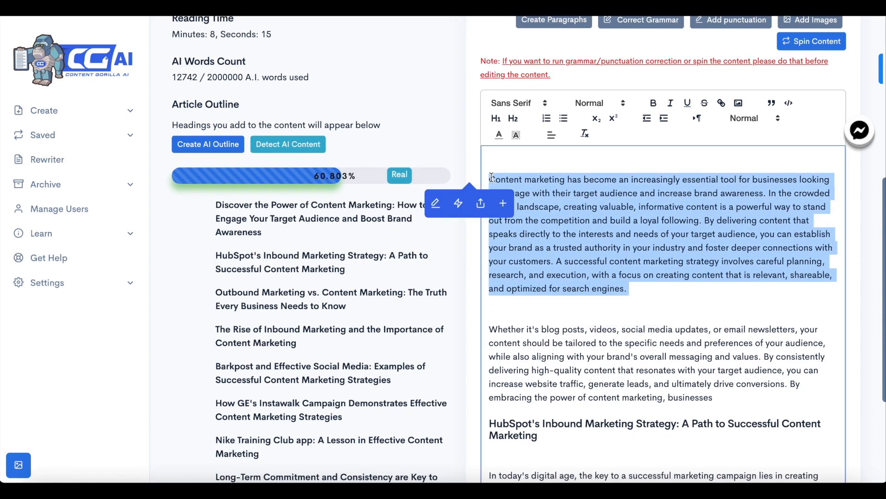
pyautogui.click(505, 205)
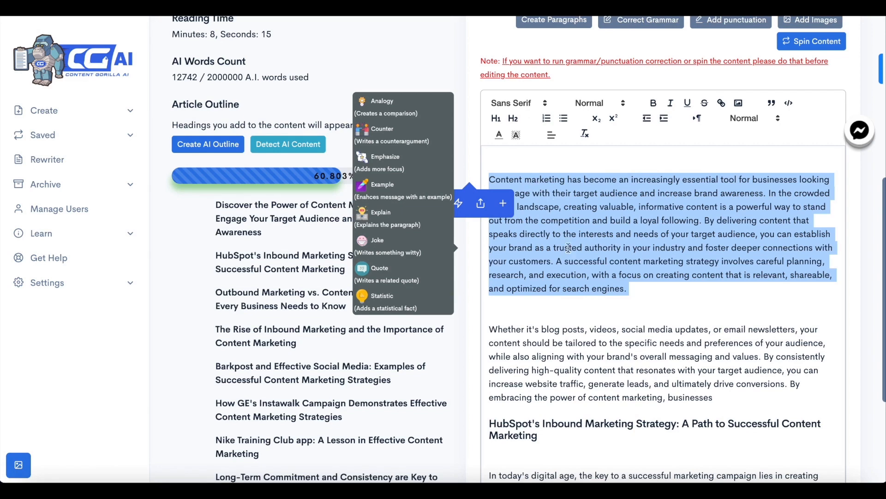
pyautogui.click(406, 280)
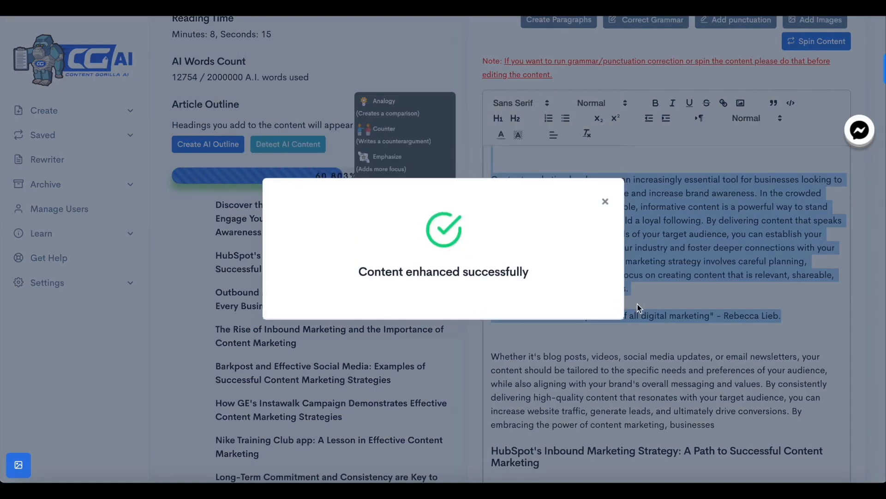
pyautogui.click(604, 198)
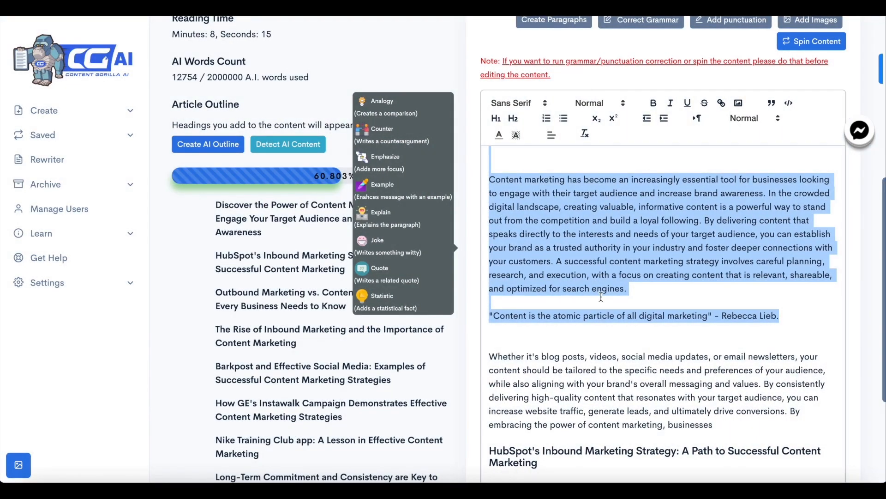
pyautogui.click(506, 317)
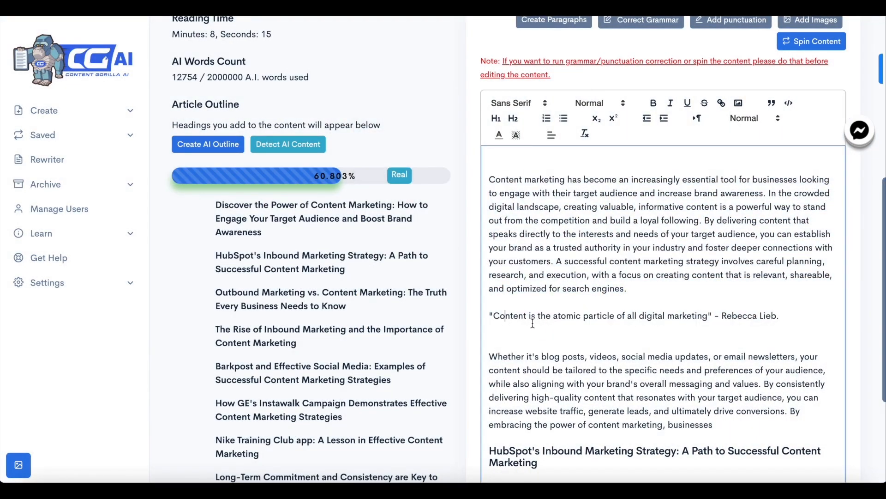
pyautogui.moveTo(524, 318); pyautogui.dragTo(780, 318)
pyautogui.click(741, 319)
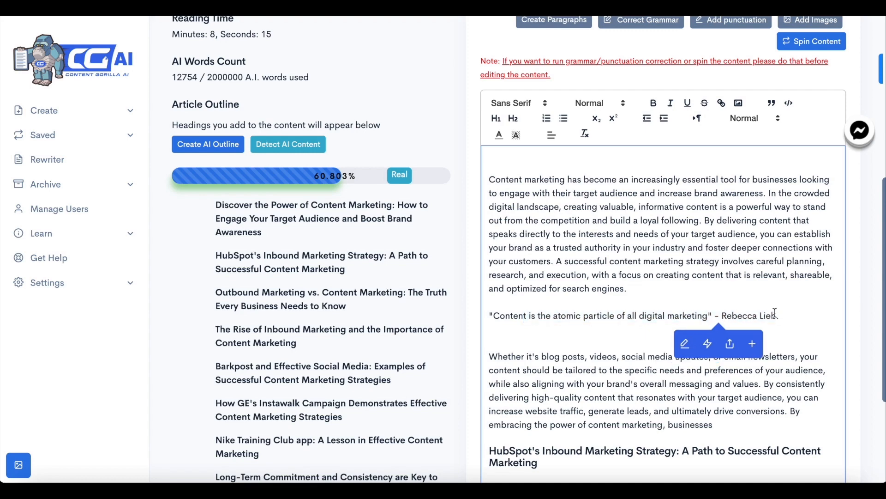
pyautogui.click(790, 314)
# In the HubSpot Inbound Marketing section, start a separate paragraph at "This is where HubSpot's Inbound Marketing Strategy comes into play"
pyautogui.scroll(1, 760, 311)
pyautogui.scroll(-5, 748, 318)
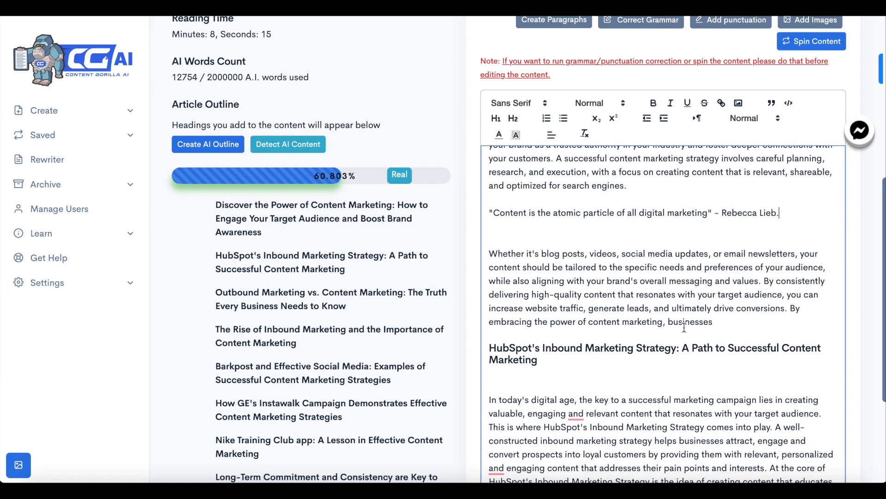
pyautogui.scroll(-5, 737, 321)
pyautogui.scroll(1, 684, 327)
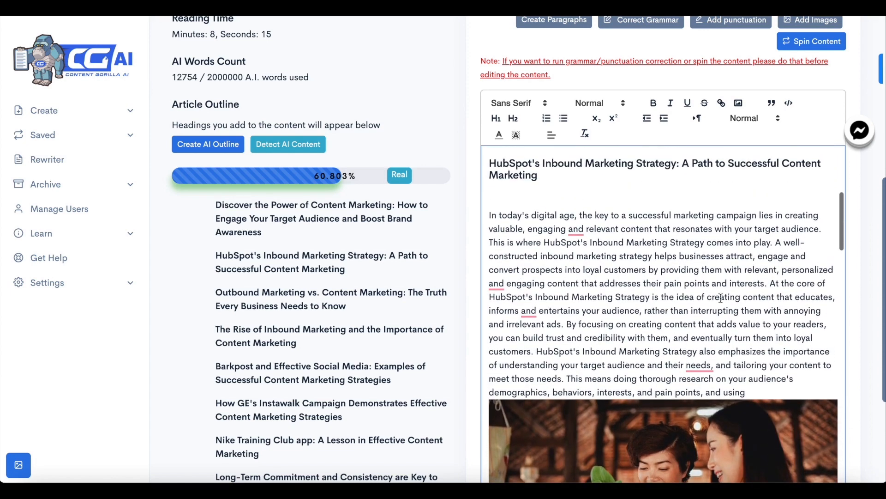
pyautogui.click(826, 230)
pyautogui.press('Return')
pyautogui.press('Return')
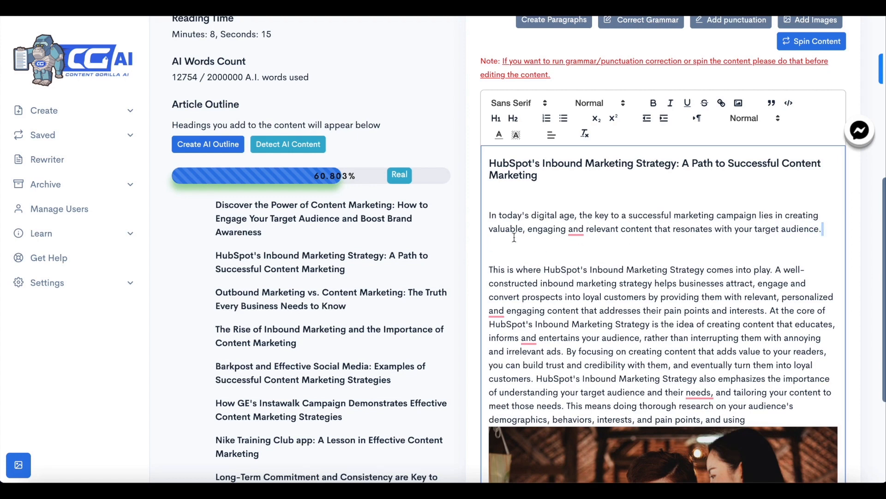
# Enhance the HubSpot section's opening sentence, "In today's digital age", with an AI-generated joke
pyautogui.moveTo(822, 230); pyautogui.dragTo(492, 216)
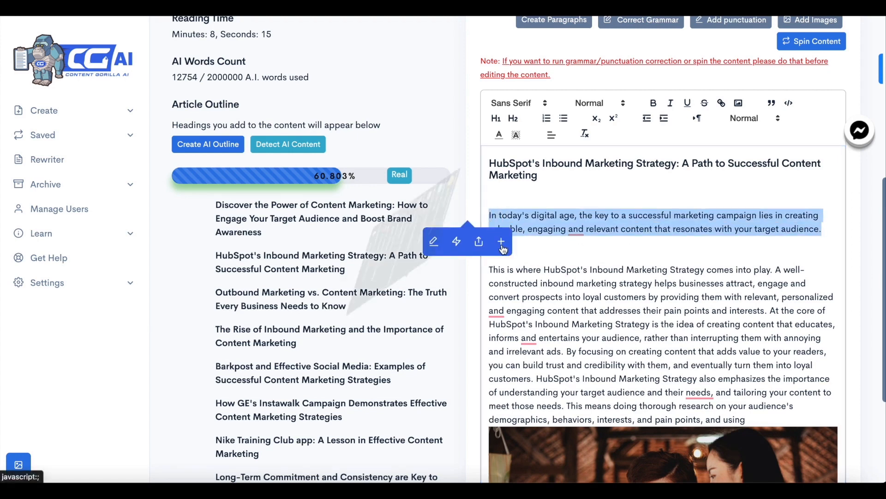
pyautogui.click(458, 241)
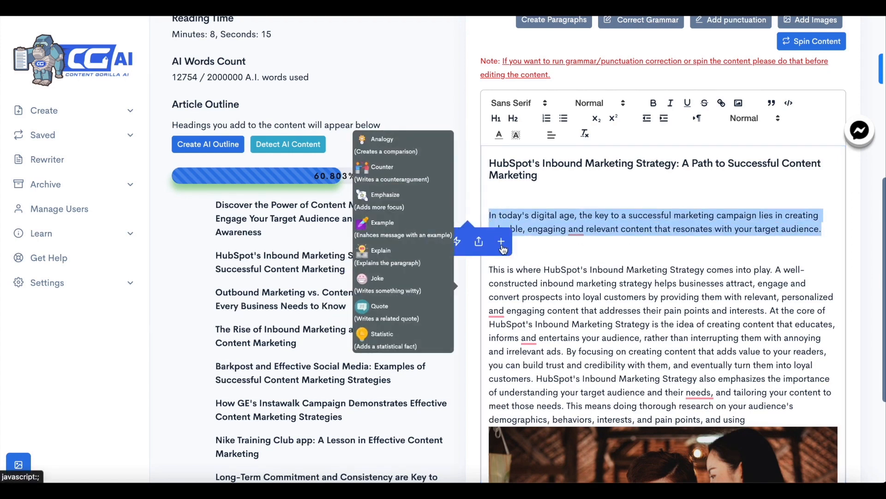
pyautogui.click(425, 290)
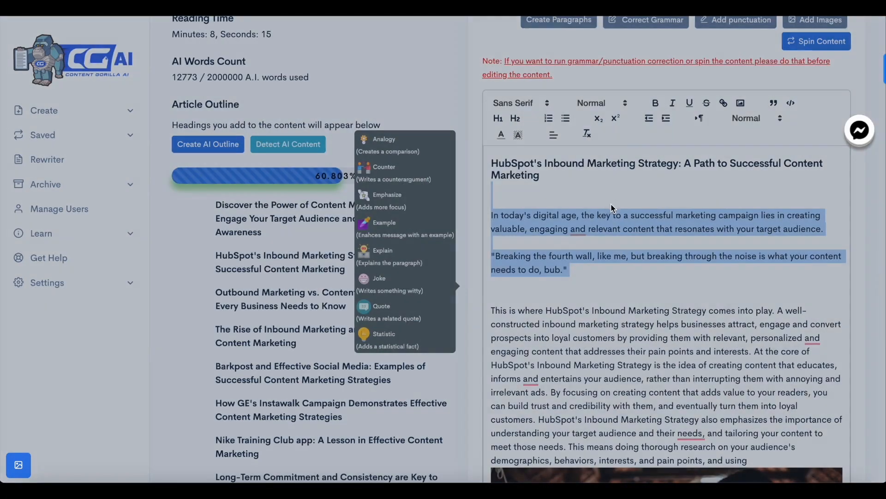
pyautogui.click(606, 287)
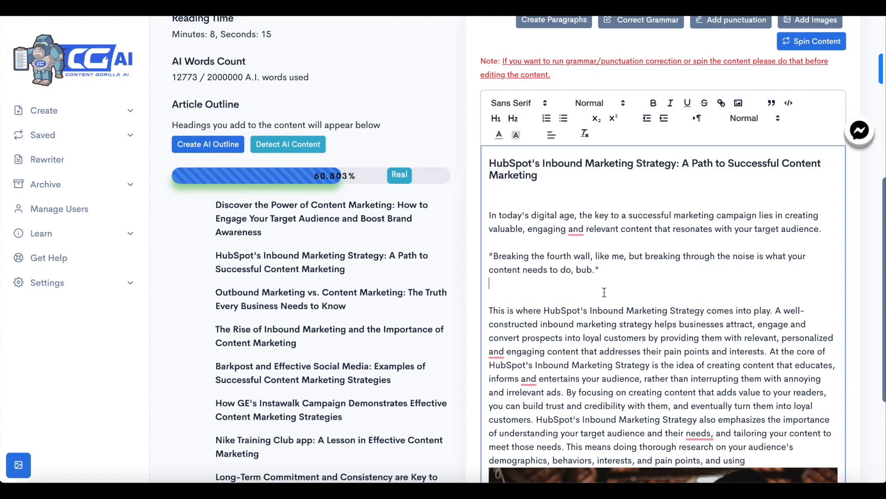
# Review the enhanced article from its opening section through the HubSpot text to the "Outbound Marketing vs. Content Marketing" section
pyautogui.scroll(-10, 605, 293)
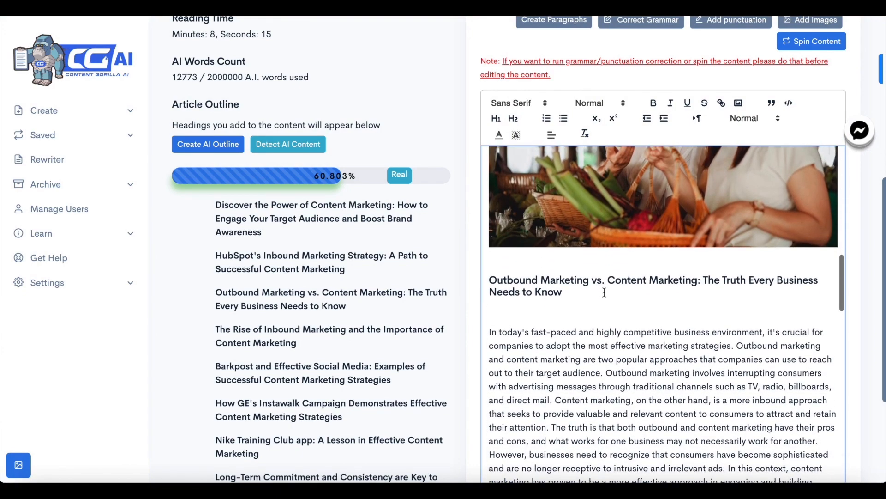
pyautogui.scroll(10, 604, 293)
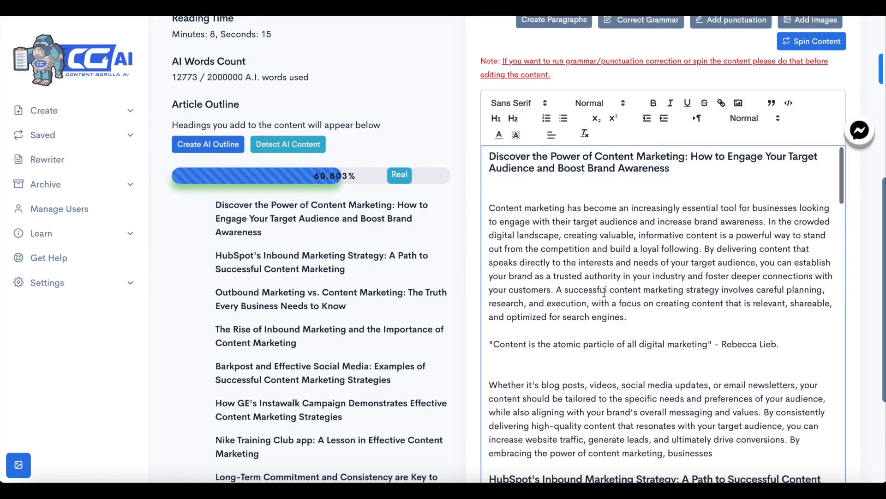
pyautogui.scroll(2, 605, 292)
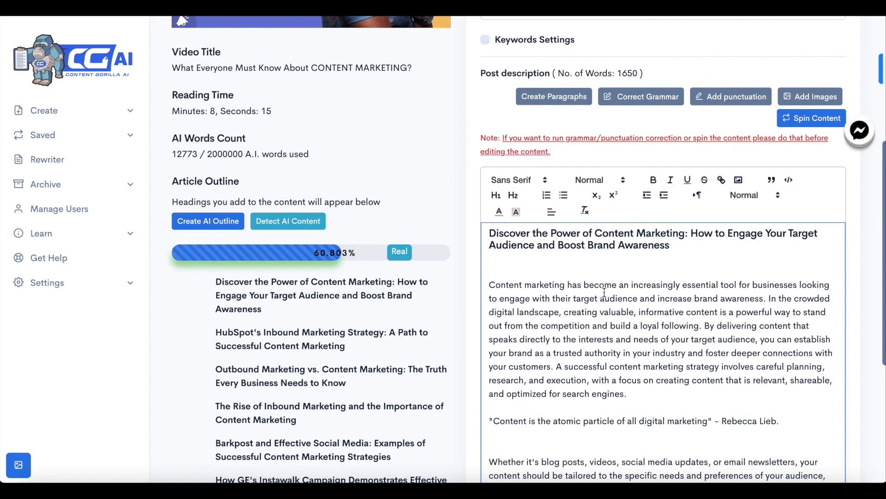
pyautogui.scroll(1, 605, 292)
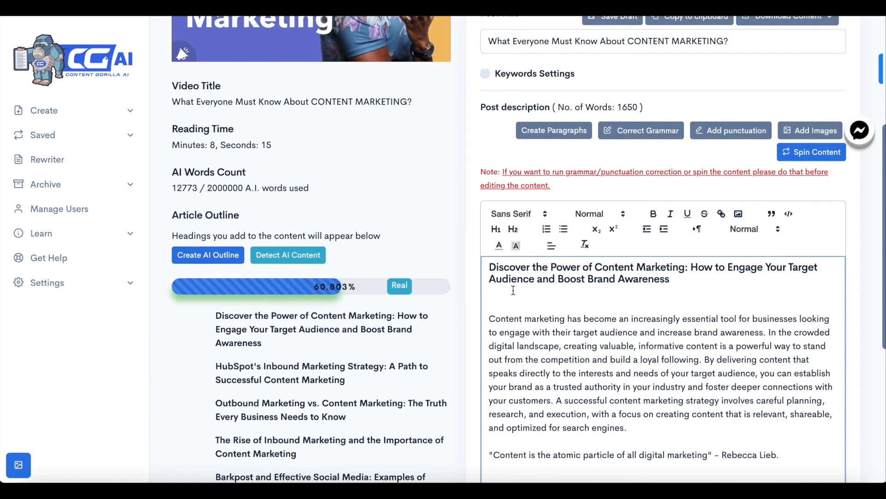
pyautogui.scroll(4, 513, 290)
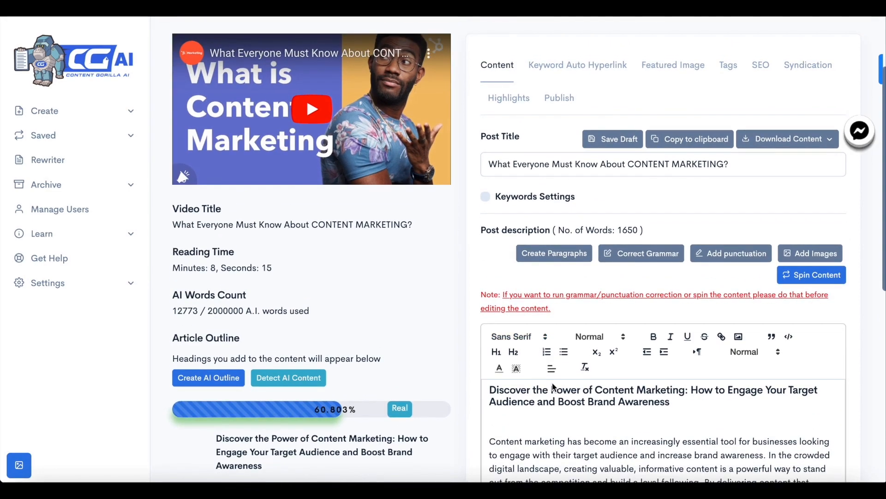
pyautogui.scroll(-5, 554, 387)
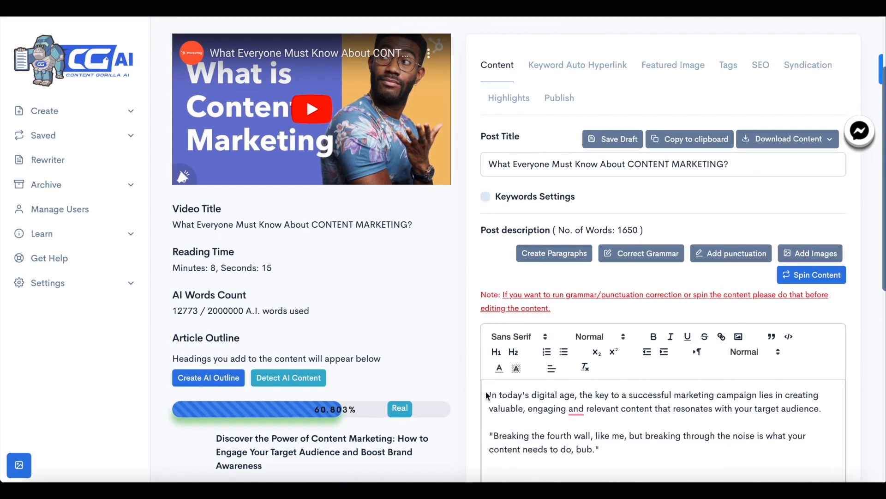
pyautogui.scroll(-3, 487, 393)
pyautogui.scroll(-10, 486, 395)
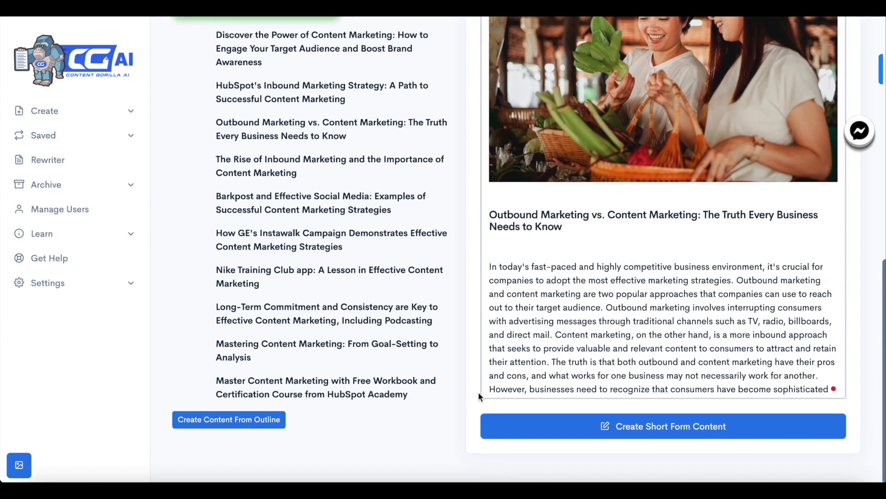
# Generate 10 short-form blog ideas from the article, tagged "Created From What Everyone Must Know About CONTENT MARKETING?"
pyautogui.click(612, 433)
pyautogui.click(387, 244)
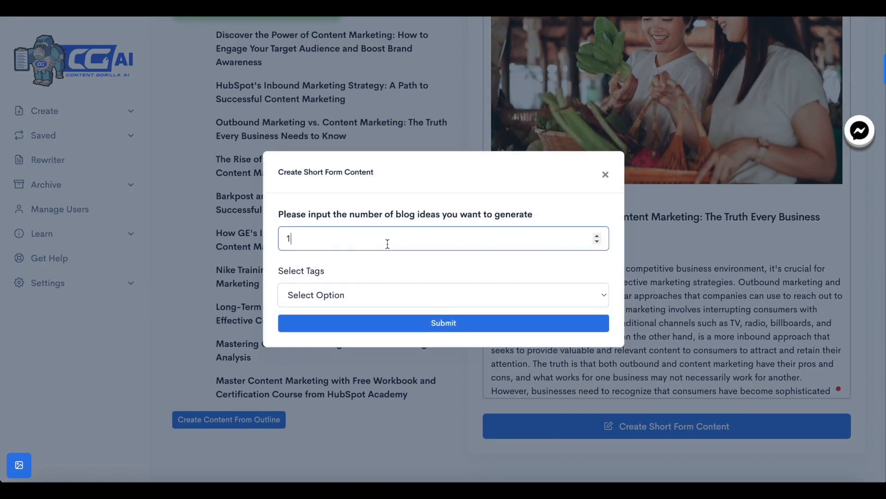
pyautogui.press('BackSpace')
pyautogui.write('30')
pyautogui.press('BackSpace')
pyautogui.write('10')
pyautogui.click(357, 296)
pyautogui.click(350, 312)
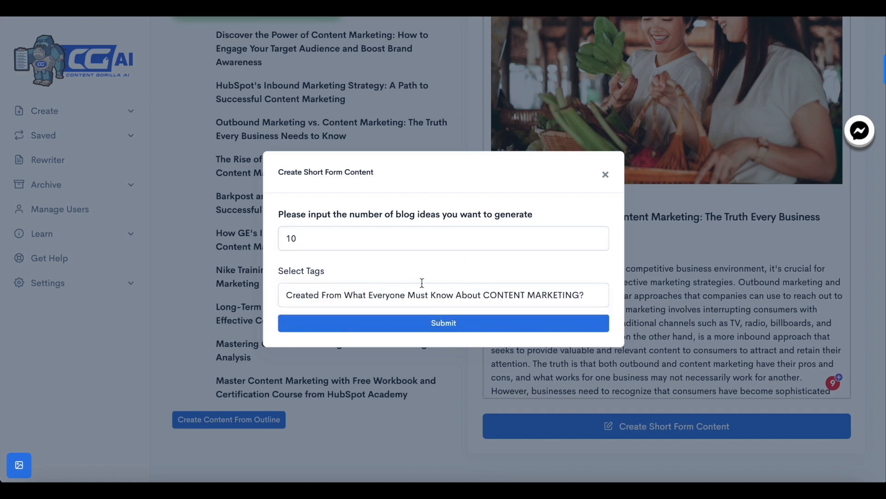
pyautogui.click(444, 323)
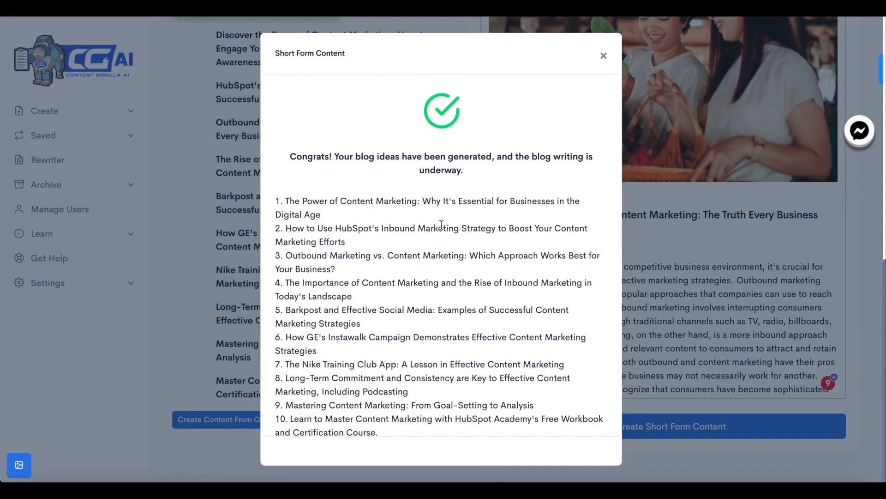
# Review the generated blog ideas and examine the title and writing status of each entry in the AI Blogs Ideas list
pyautogui.scroll(-2, 442, 225)
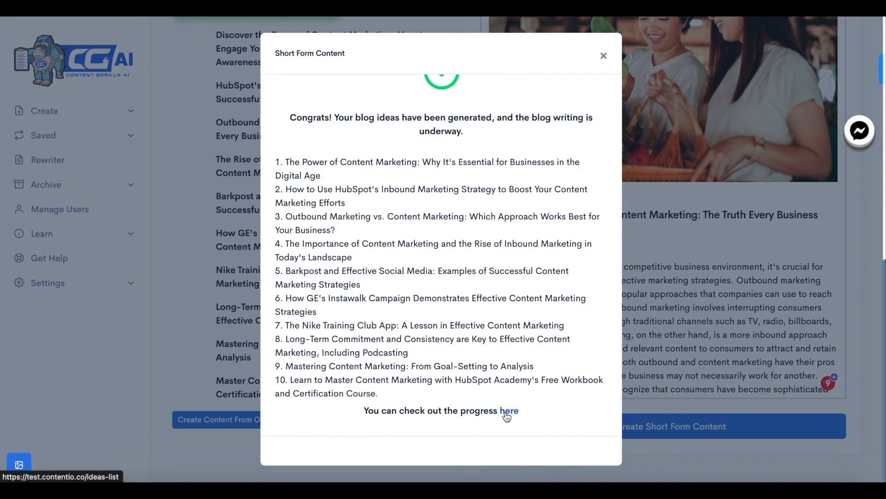
pyautogui.click(604, 56)
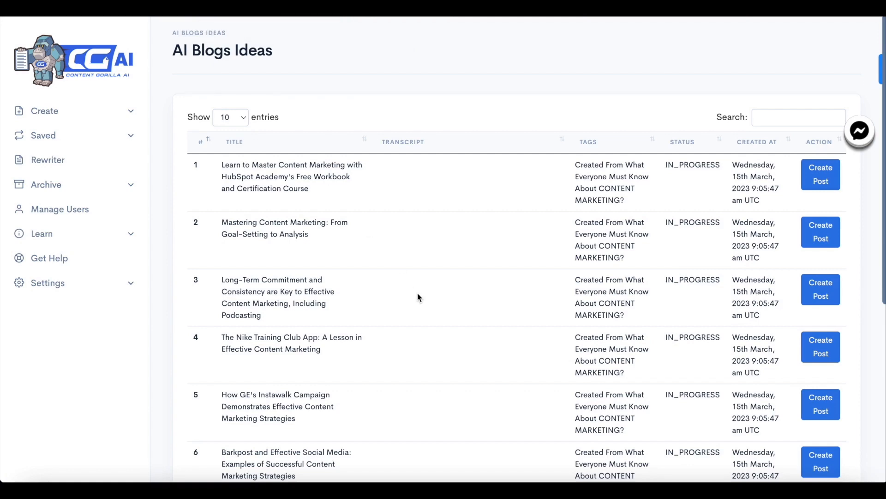
pyautogui.scroll(-6, 417, 297)
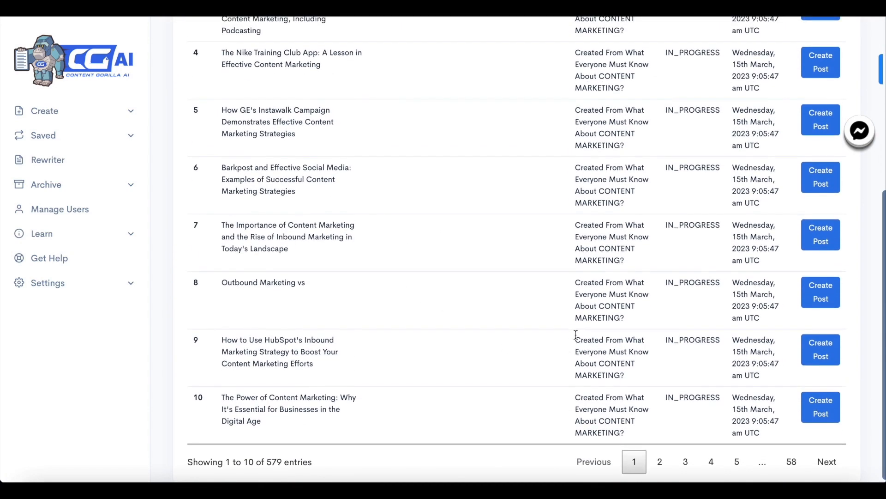
pyautogui.scroll(2, 275, 355)
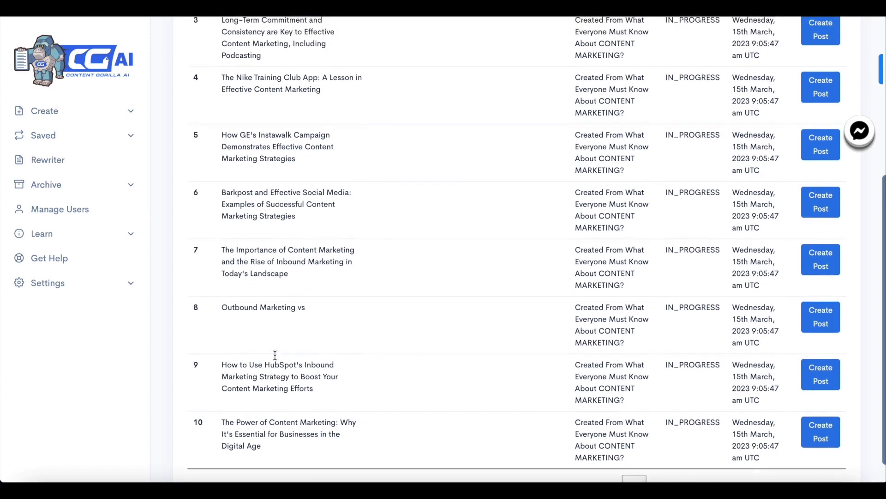
pyautogui.scroll(5, 275, 355)
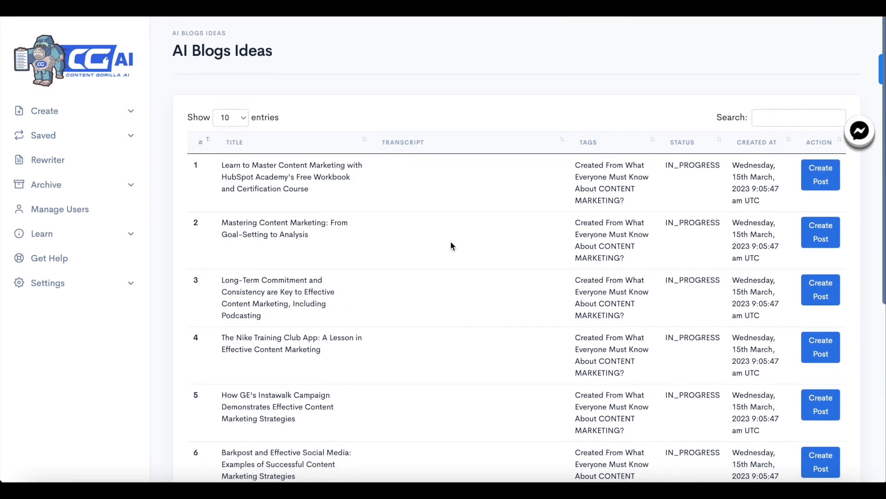
pyautogui.doubleClick(694, 165)
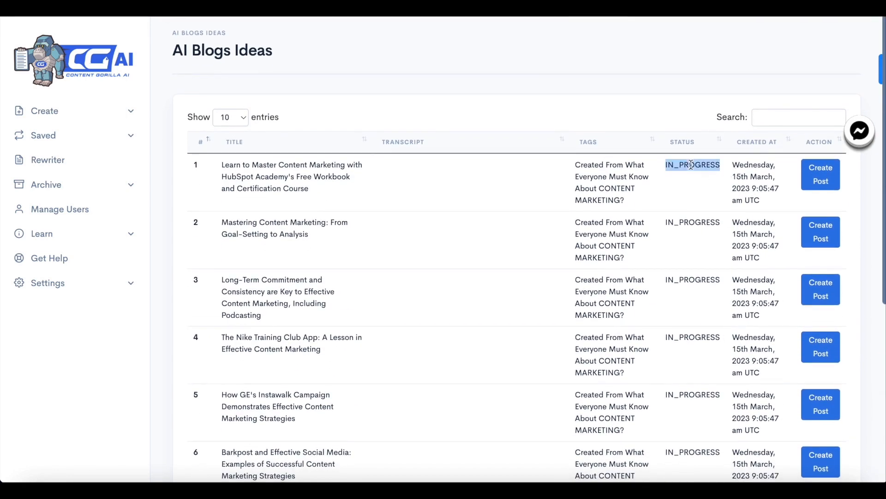
pyautogui.doubleClick(693, 222)
pyautogui.doubleClick(693, 276)
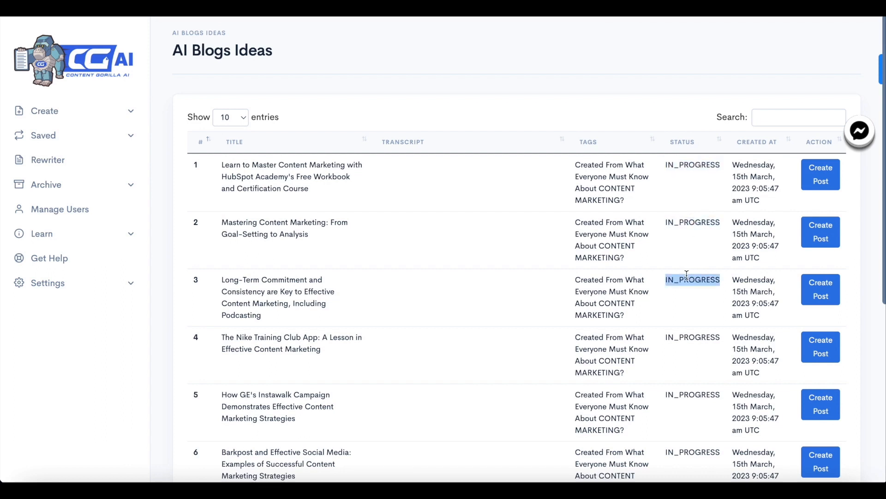
pyautogui.click(714, 184)
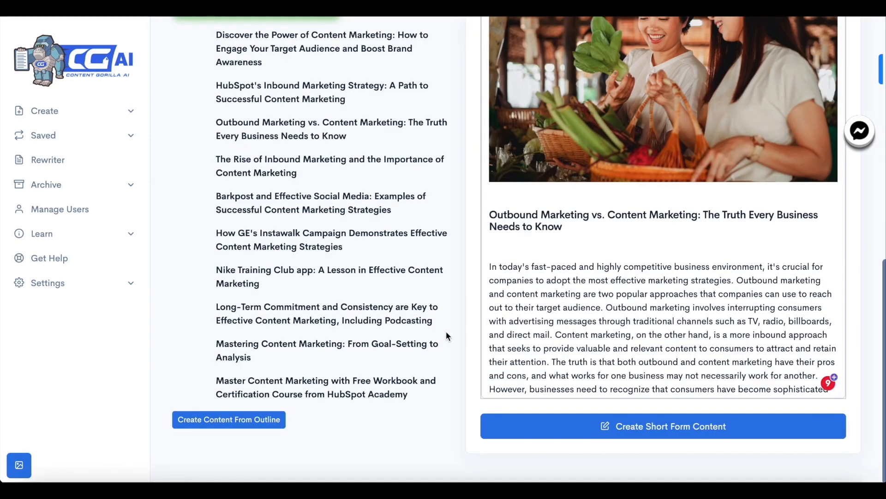
# Return to the post being created and run its SEO review for the keyword "content marketing"
pyautogui.scroll(5, 608, 311)
pyautogui.scroll(10, 476, 267)
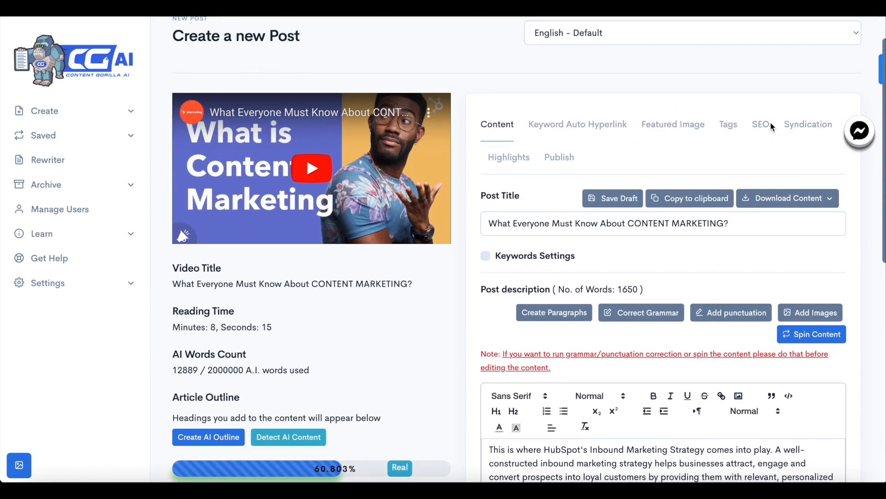
pyautogui.click(770, 123)
pyautogui.scroll(-1, 693, 194)
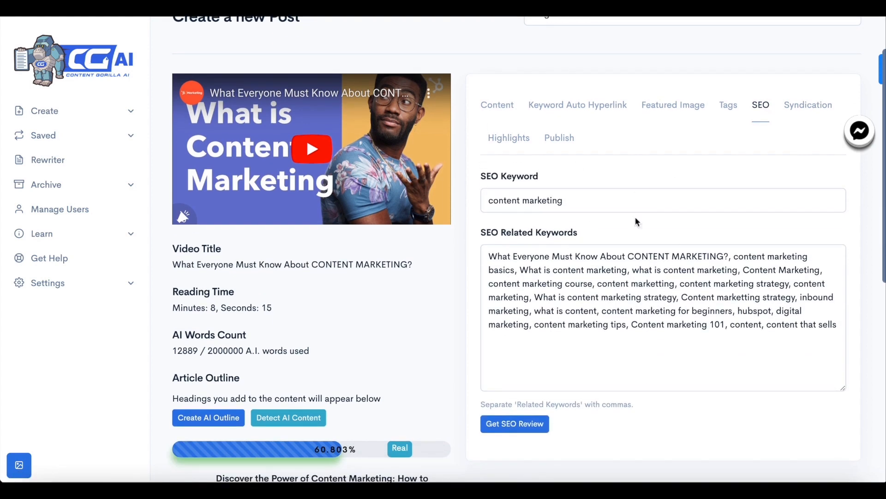
pyautogui.click(523, 424)
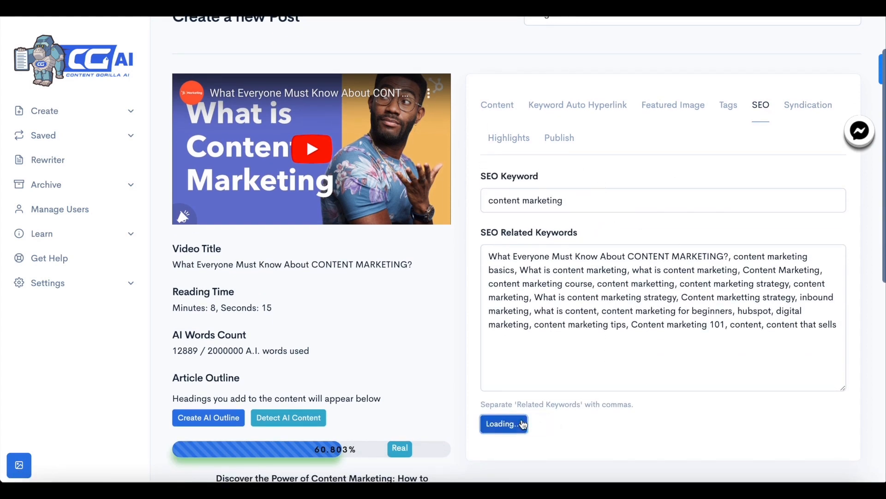
pyautogui.scroll(-1, 664, 306)
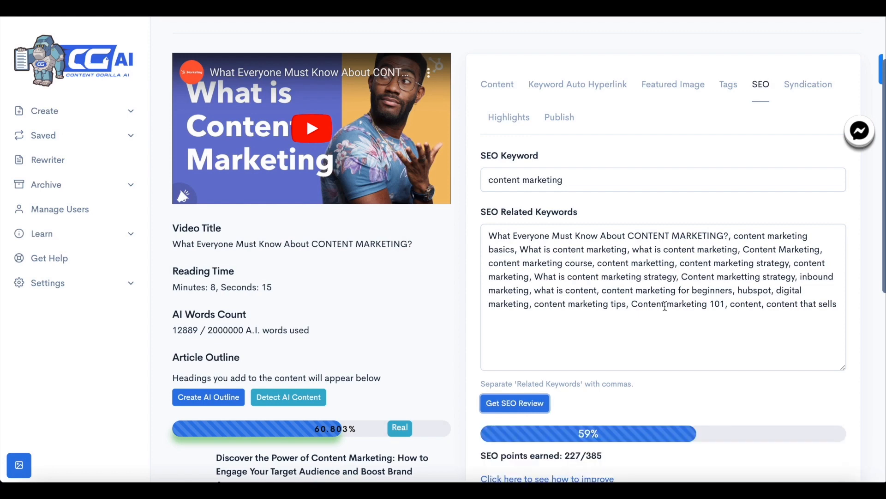
pyautogui.scroll(-3, 619, 390)
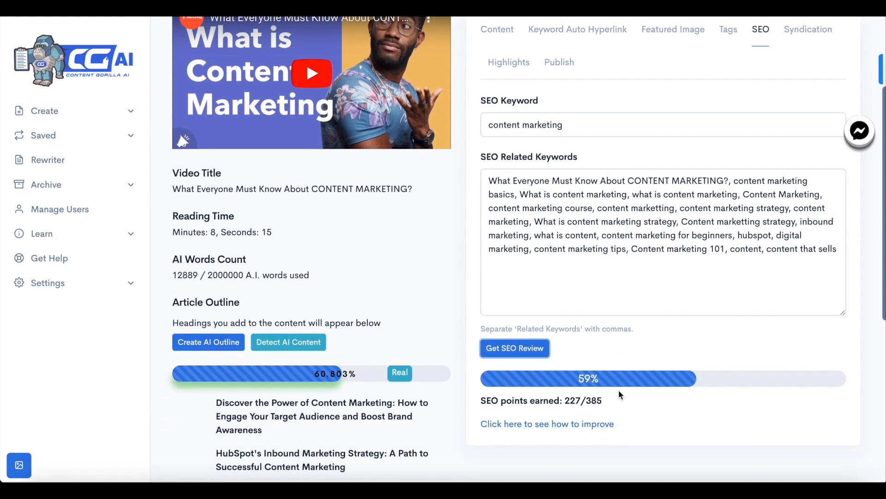
pyautogui.scroll(-1, 586, 391)
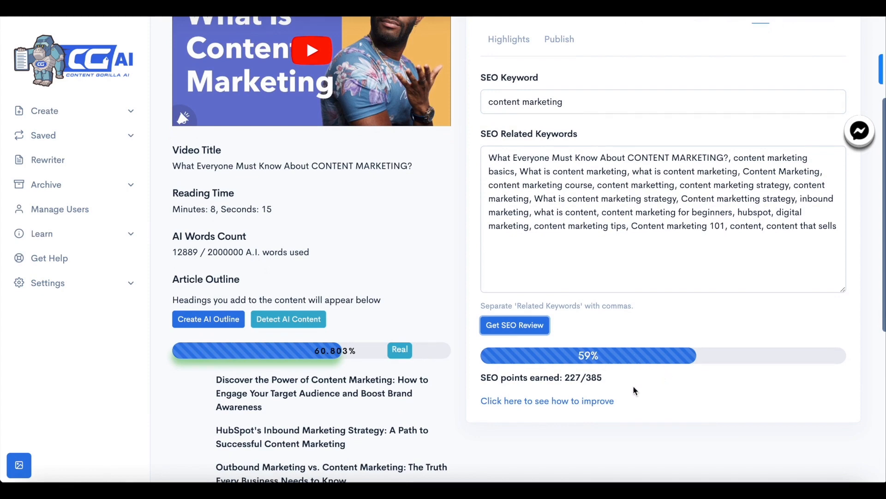
# Examine the SEO improvement suggestions for the title tag, page headings, on-page links and related keywords, then close them
pyautogui.click(571, 404)
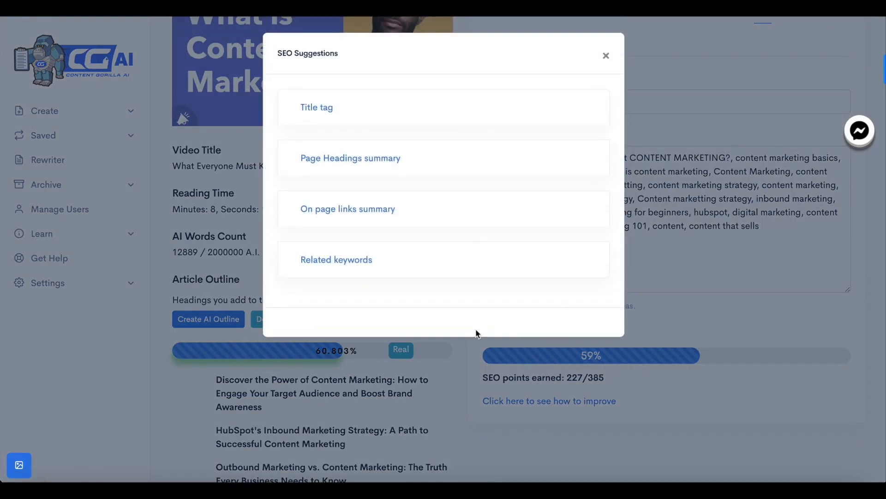
pyautogui.click(326, 115)
pyautogui.click(369, 202)
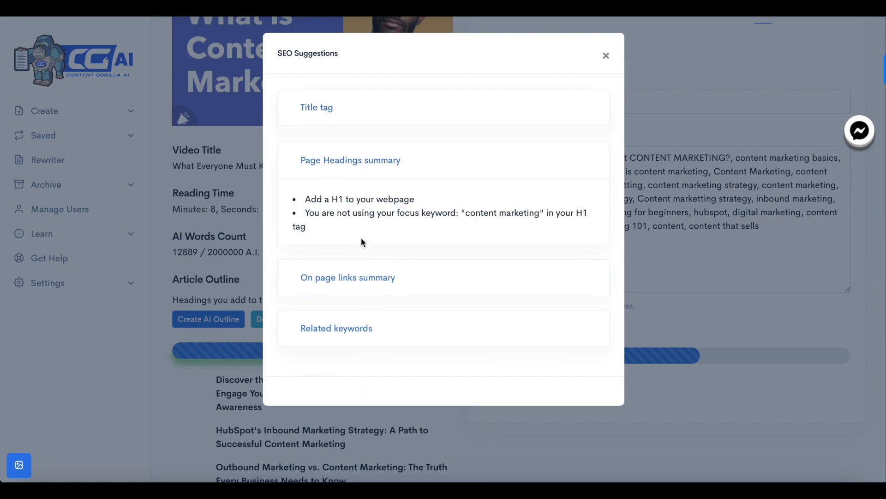
pyautogui.click(390, 279)
pyautogui.click(367, 302)
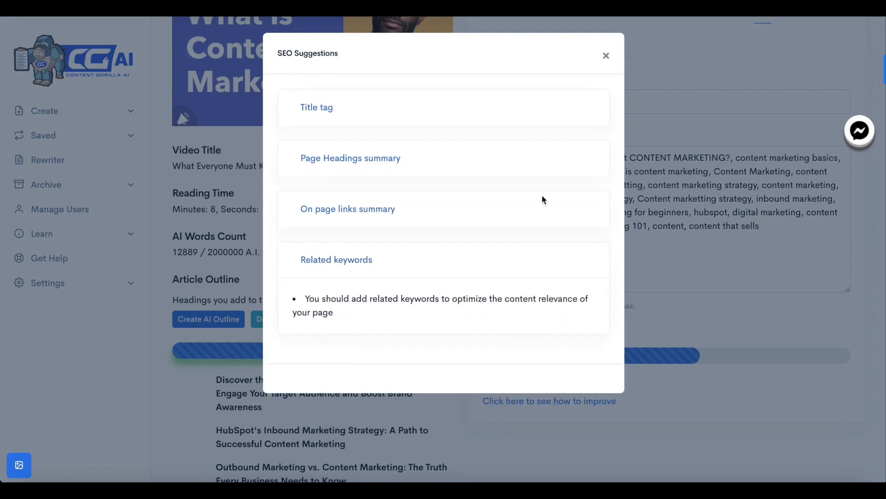
pyautogui.click(607, 58)
pyautogui.scroll(3, 664, 343)
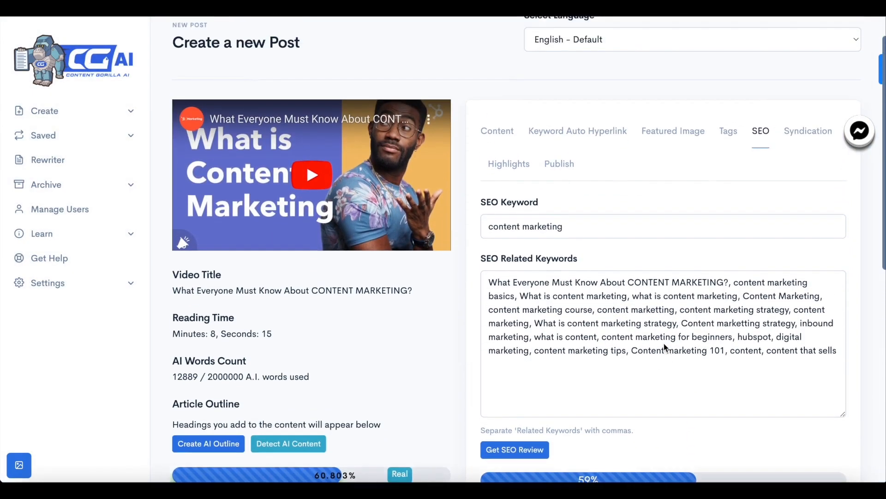
pyautogui.scroll(-1, 663, 300)
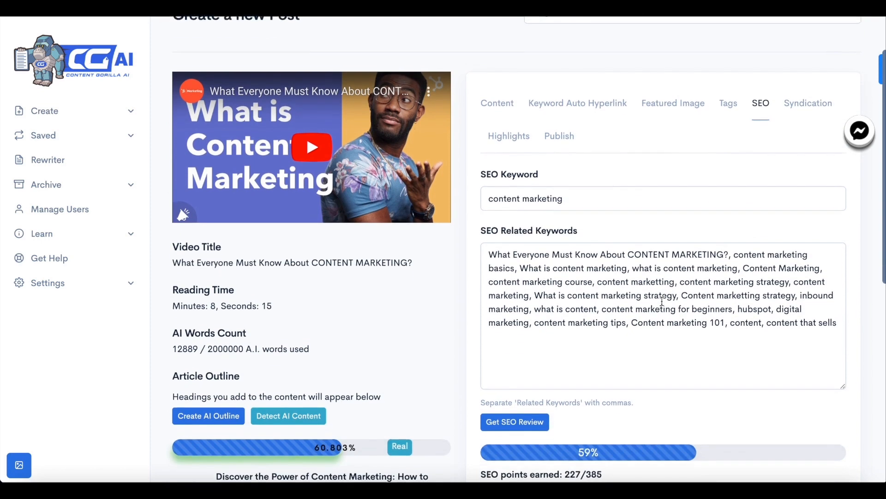
pyautogui.scroll(1, 662, 300)
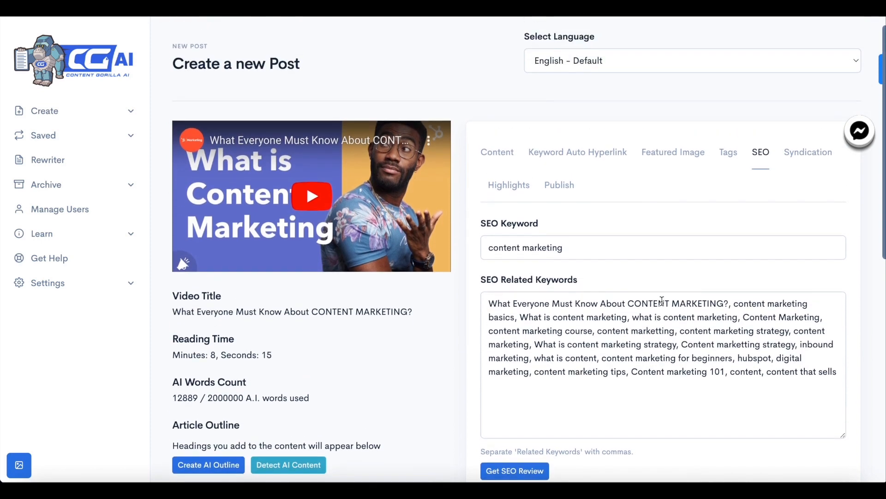
# Generate the content highlights for the post
pyautogui.click(508, 185)
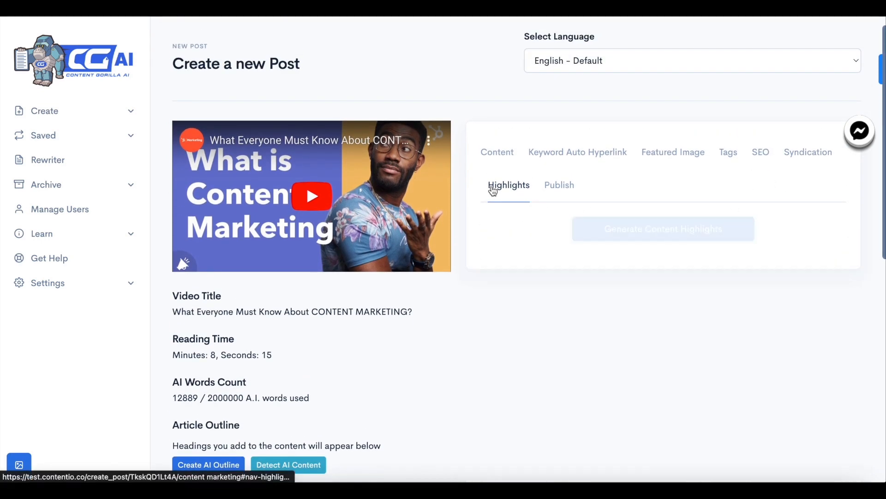
pyautogui.scroll(-1, 571, 464)
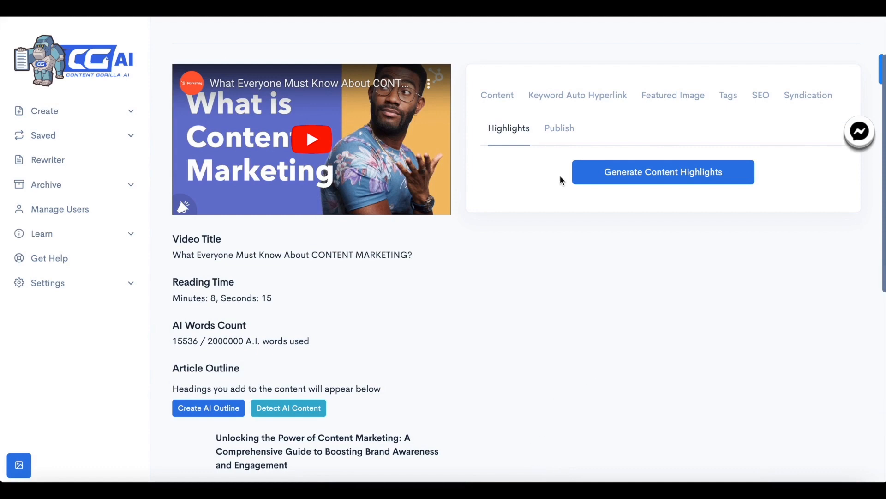
pyautogui.click(614, 178)
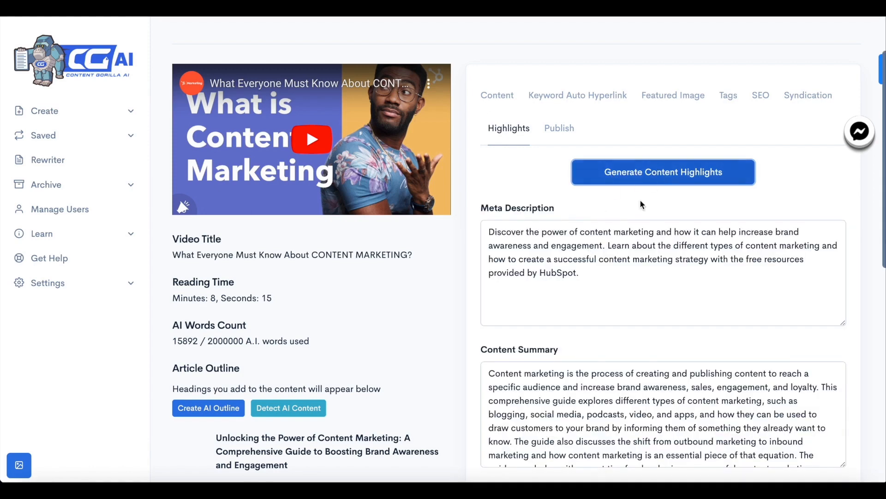
# Review the generated meta description, content summary, Facebook post, tweet with its hashtags, and LinkedIn post
pyautogui.scroll(-1, 604, 272)
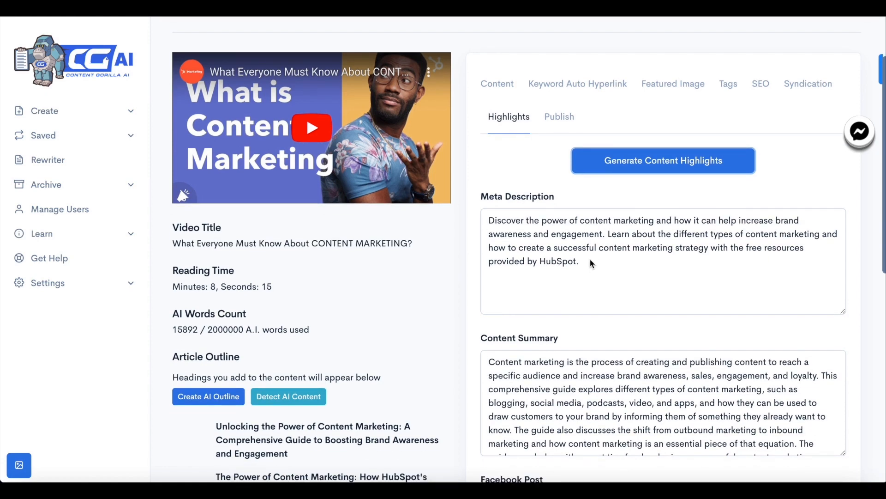
pyautogui.scroll(-1, 589, 259)
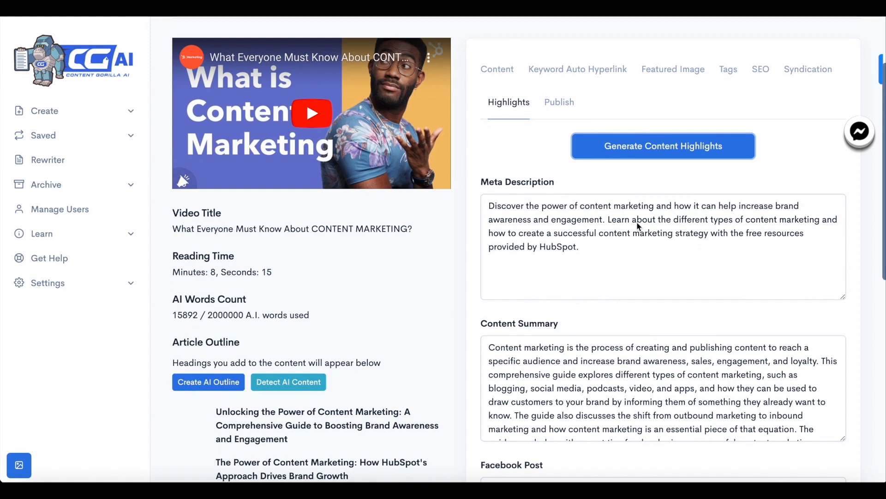
pyautogui.scroll(-1, 608, 246)
pyautogui.scroll(-2, 609, 252)
pyautogui.scroll(-1, 590, 310)
pyautogui.scroll(1, 590, 309)
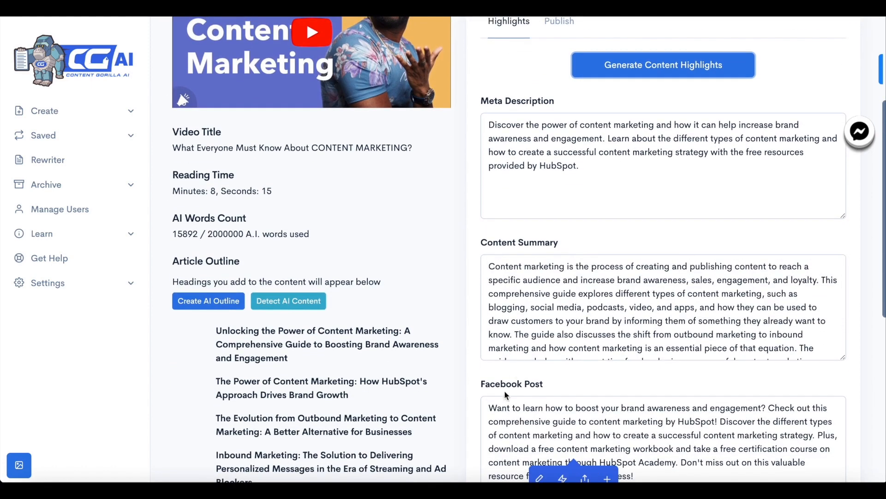
pyautogui.scroll(-1, 590, 310)
pyautogui.scroll(-1, 566, 391)
pyautogui.scroll(-2, 566, 391)
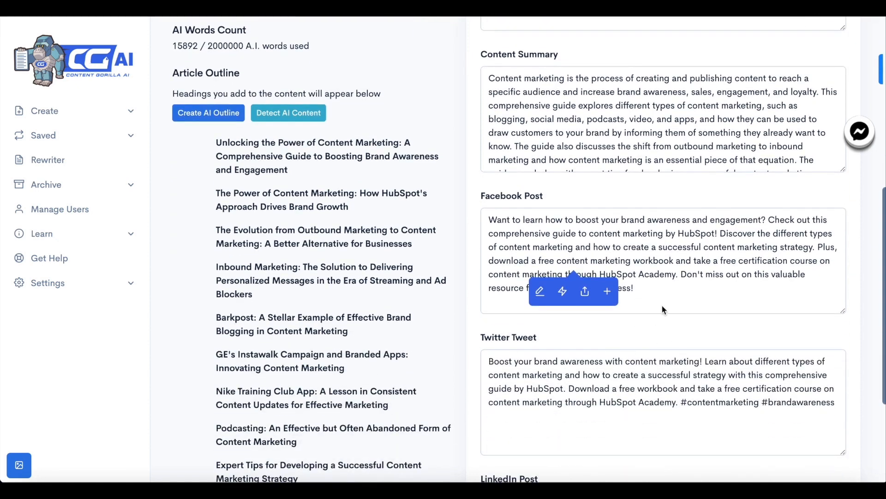
pyautogui.scroll(-1, 656, 292)
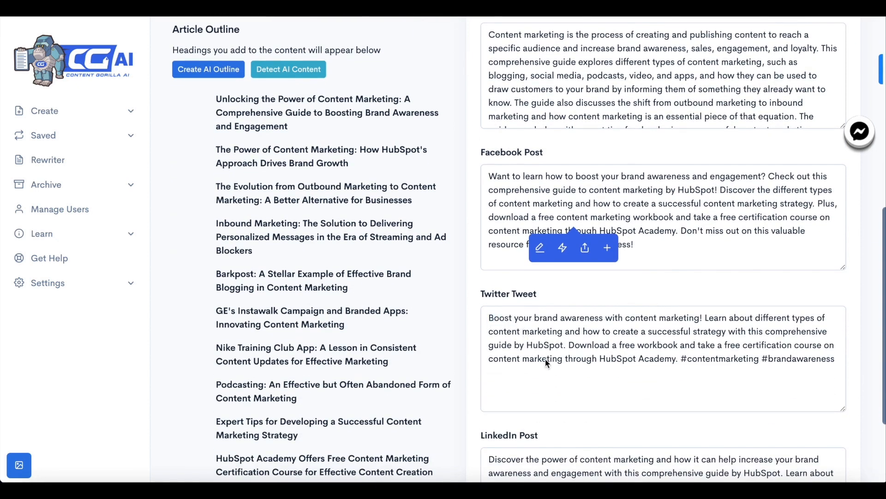
pyautogui.scroll(-1, 546, 358)
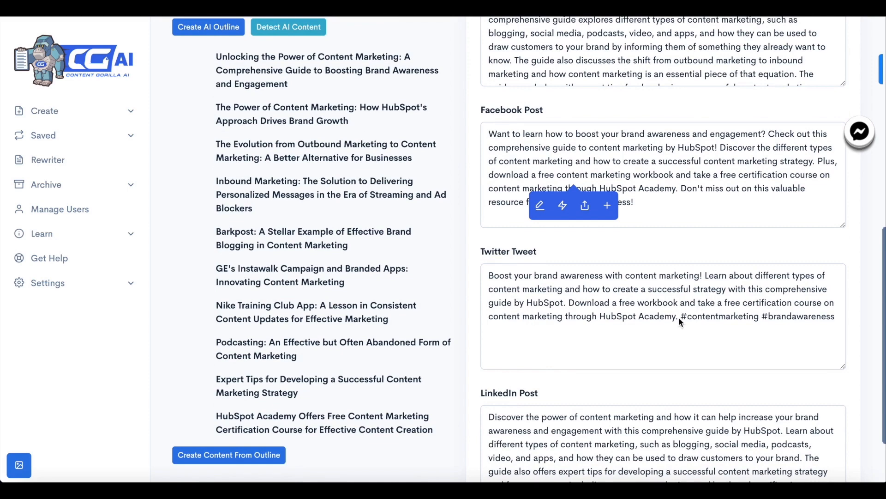
pyautogui.moveTo(682, 320); pyautogui.dragTo(833, 317)
pyautogui.click(812, 319)
pyautogui.scroll(-1, 796, 444)
pyautogui.scroll(-2, 840, 381)
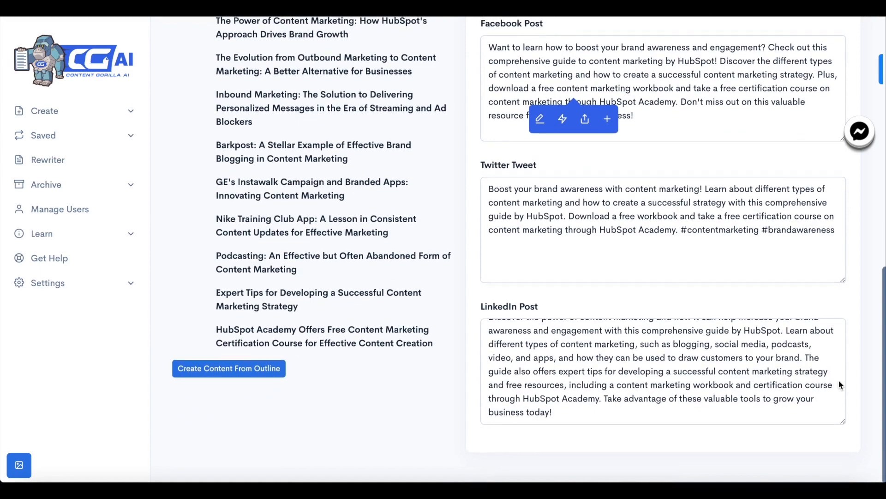
# Go back to the post's content and view the article's opening sections in the editor
pyautogui.scroll(10, 728, 229)
pyautogui.scroll(2, 728, 228)
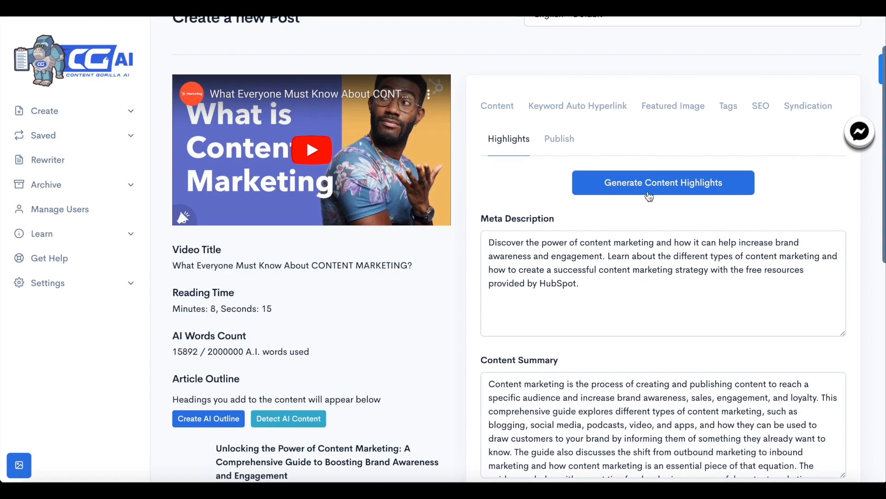
pyautogui.click(499, 117)
pyautogui.scroll(-8, 648, 355)
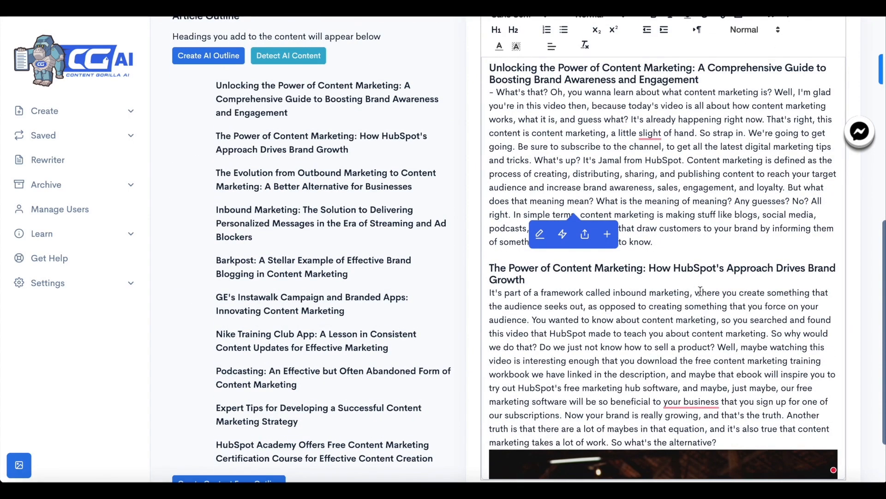
# Add blank lines below the opening section's paragraph, before the heading on HubSpot's approach
pyautogui.click(701, 254)
pyautogui.press('Return')
pyautogui.press('Return')
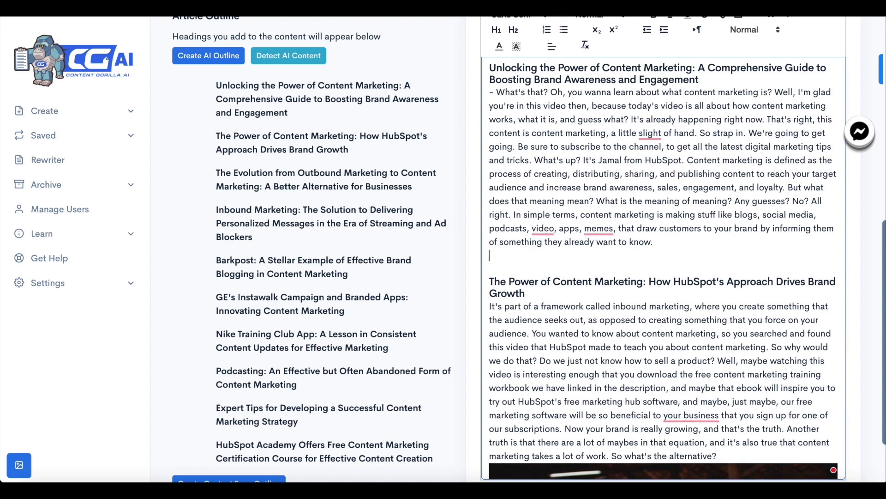
# Generate new images for the post from the prompt "Man in a jungle working on a laptop, realistic image"
pyautogui.scroll(3, 514, 312)
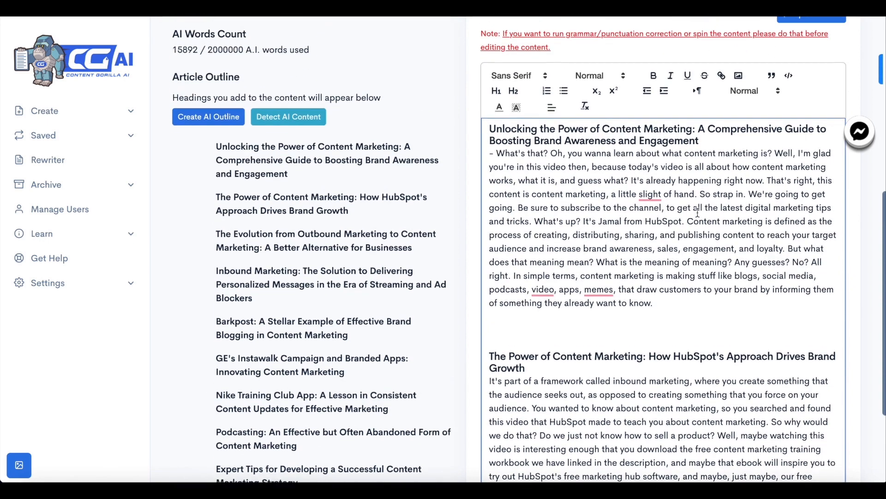
pyautogui.click(803, 48)
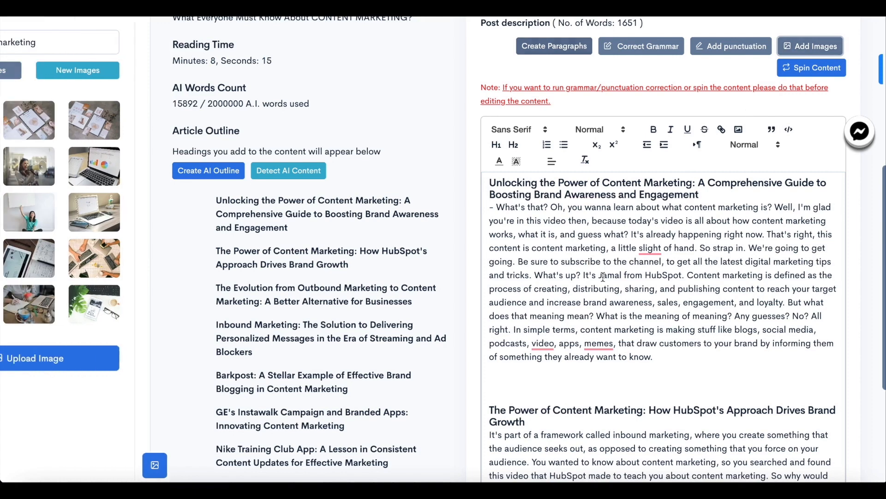
pyautogui.tripleClick(118, 46)
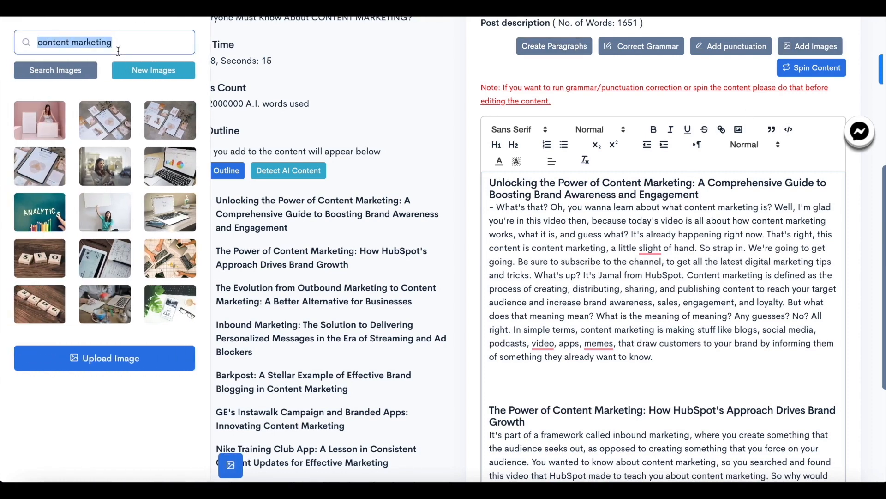
pyautogui.write('Man in a jungle working on a laptop')
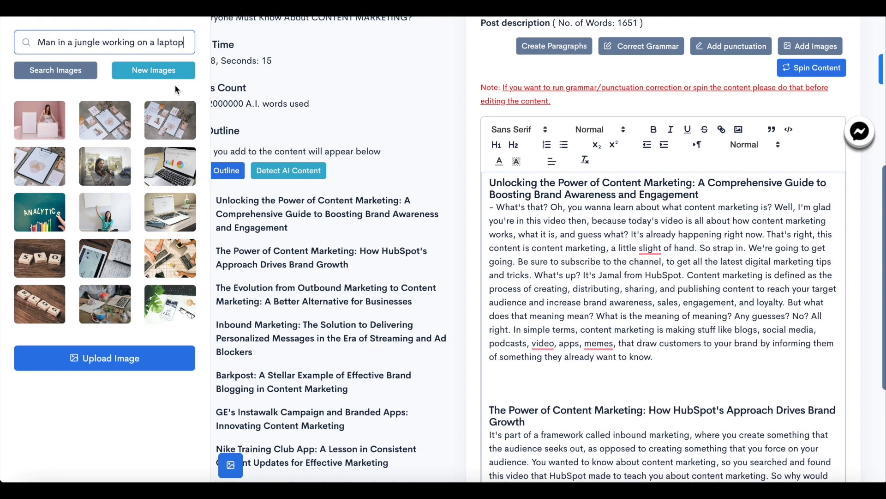
pyautogui.write(', ')
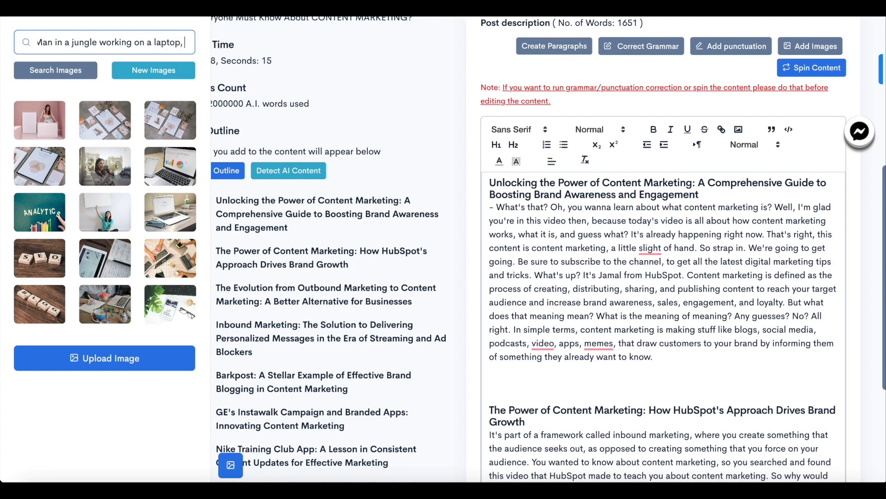
pyautogui.write('realistic image')
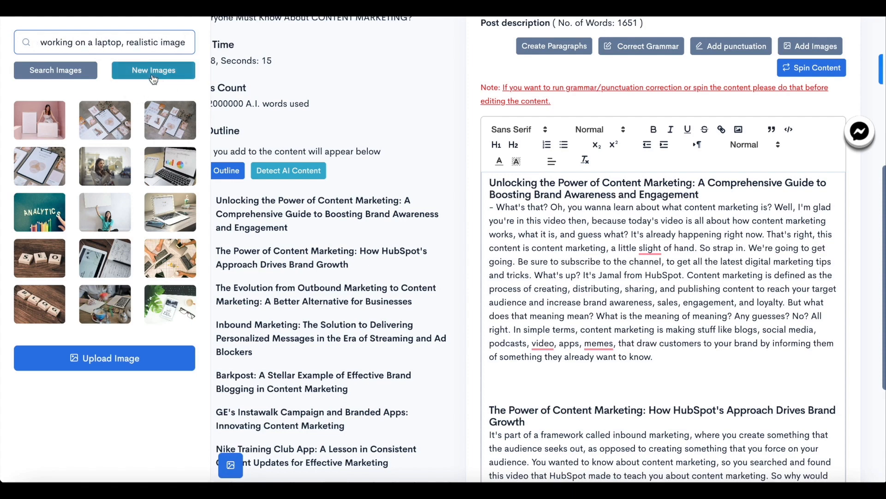
pyautogui.click(154, 74)
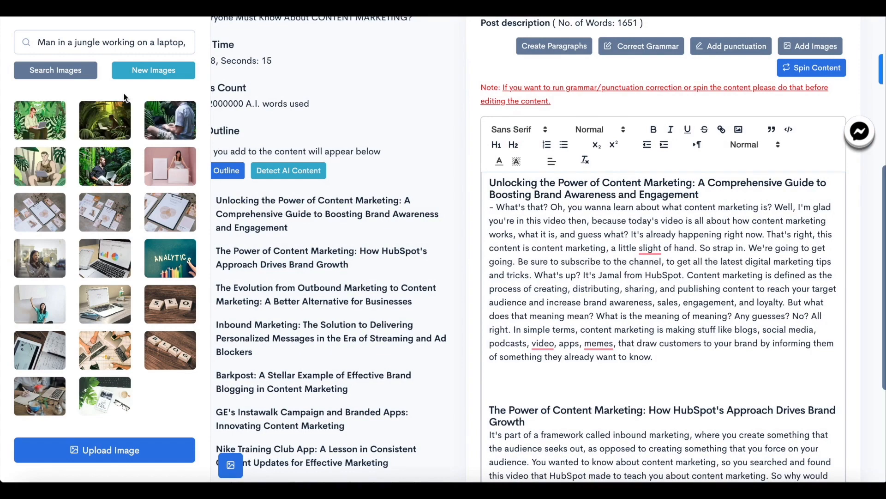
# Place the generated image of the man with a laptop under dark jungle foliage in the blank space below the opening section
pyautogui.scroll(-4, 121, 125)
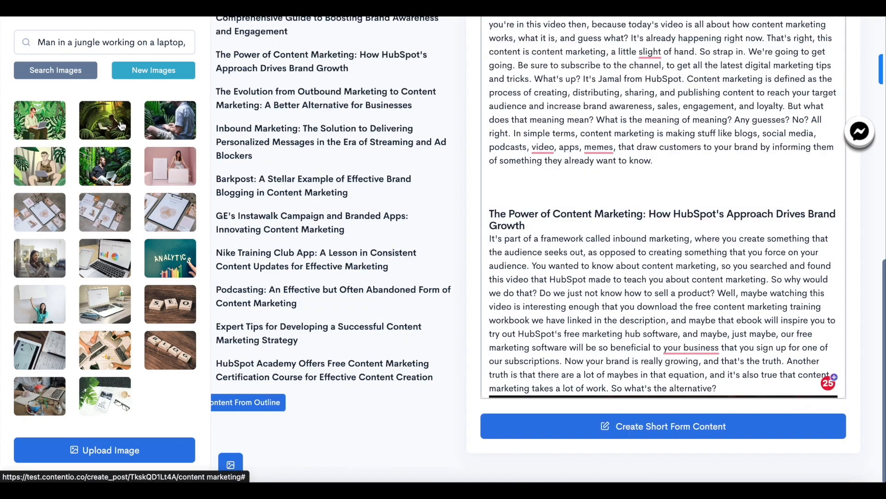
pyautogui.moveTo(112, 127); pyautogui.dragTo(619, 187)
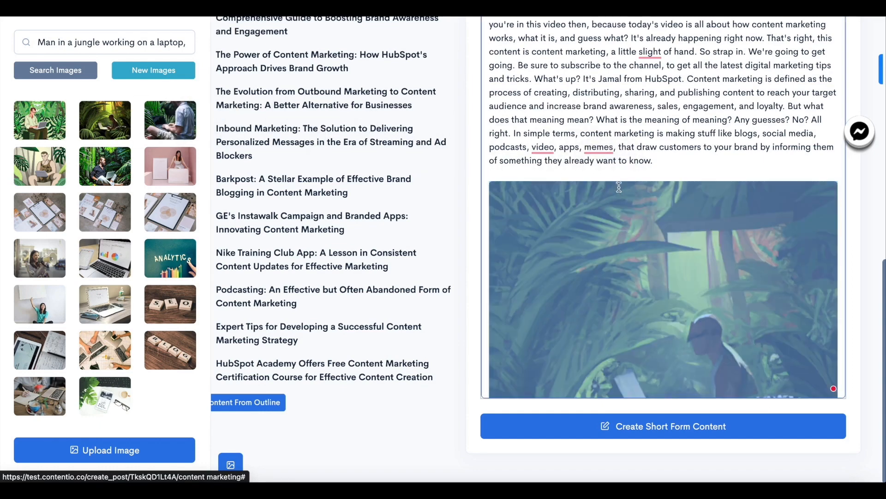
pyautogui.click(693, 172)
pyautogui.scroll(-2, 693, 173)
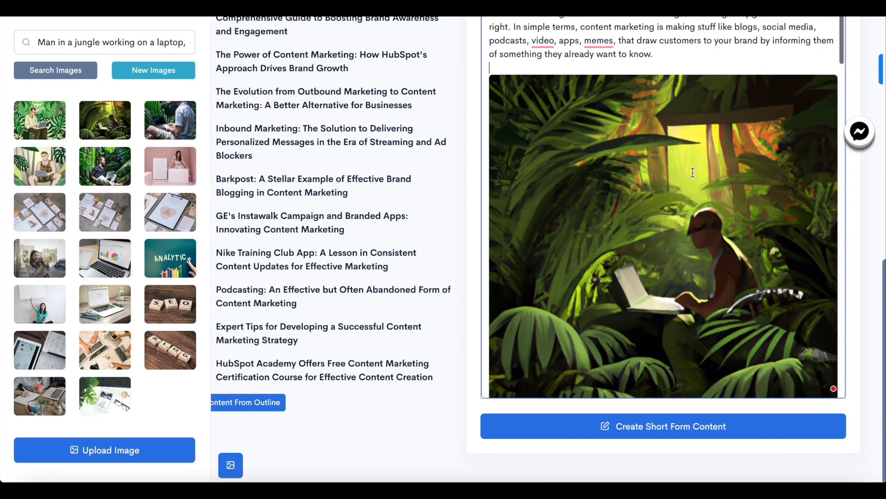
pyautogui.scroll(-1, 693, 172)
pyautogui.scroll(4, 693, 172)
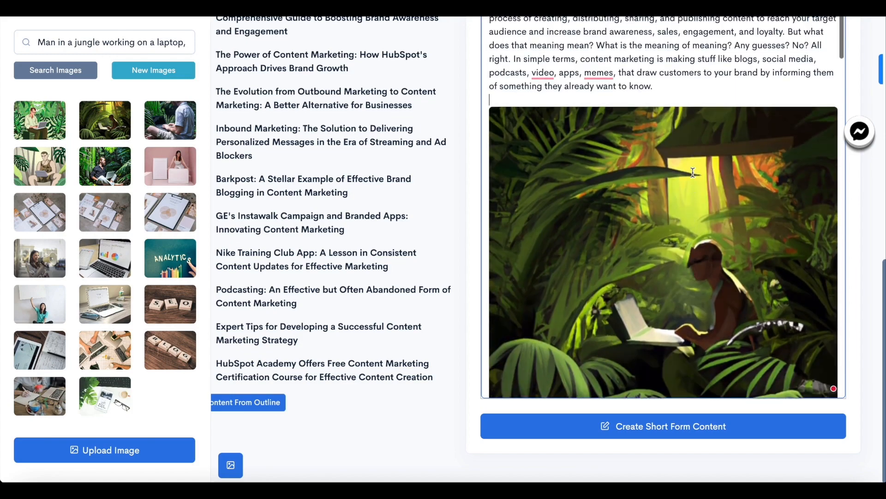
# Add a blank line below the outbound marketing section and place the generated image of the man in a blue shirt there
pyautogui.scroll(-10, 693, 173)
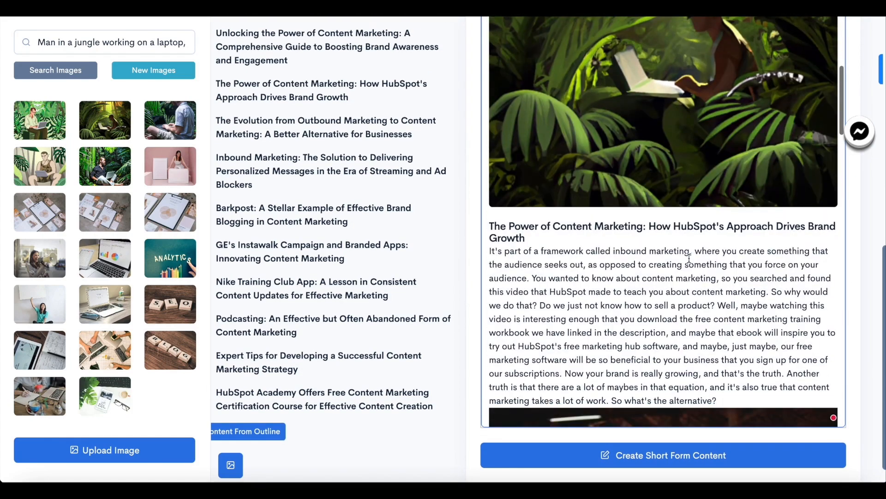
pyautogui.scroll(-2, 689, 258)
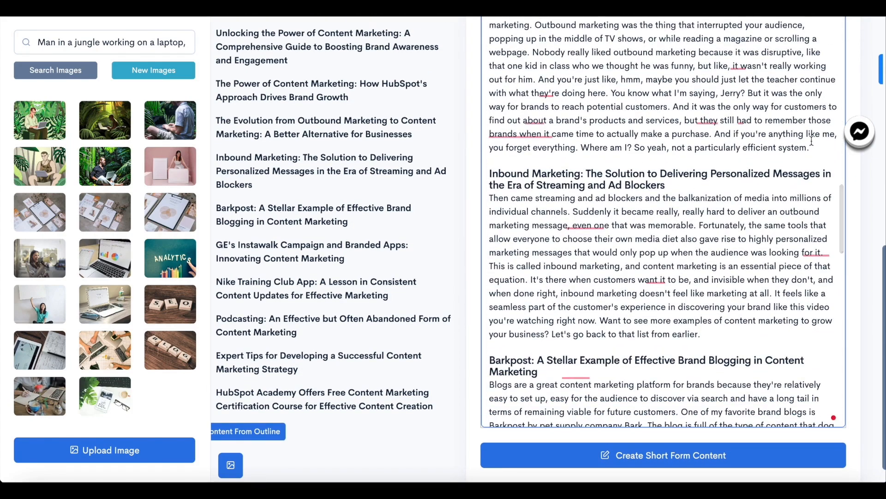
pyautogui.press('Return')
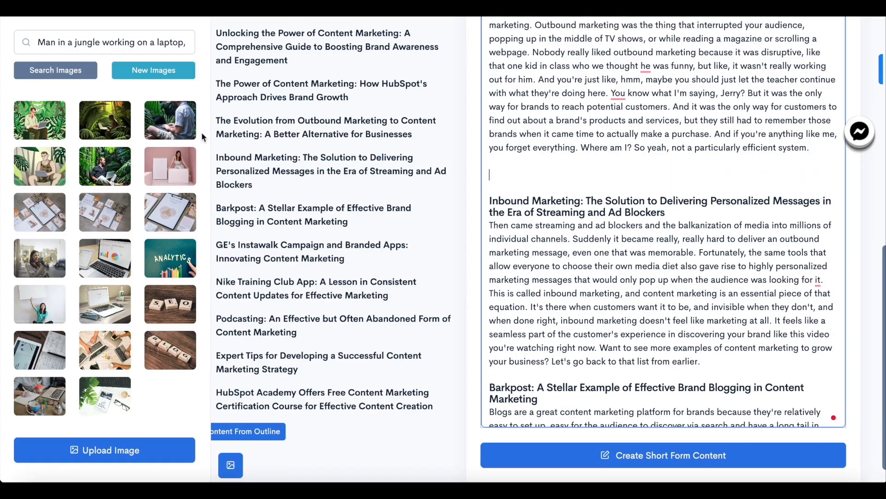
pyautogui.moveTo(158, 127); pyautogui.dragTo(550, 141)
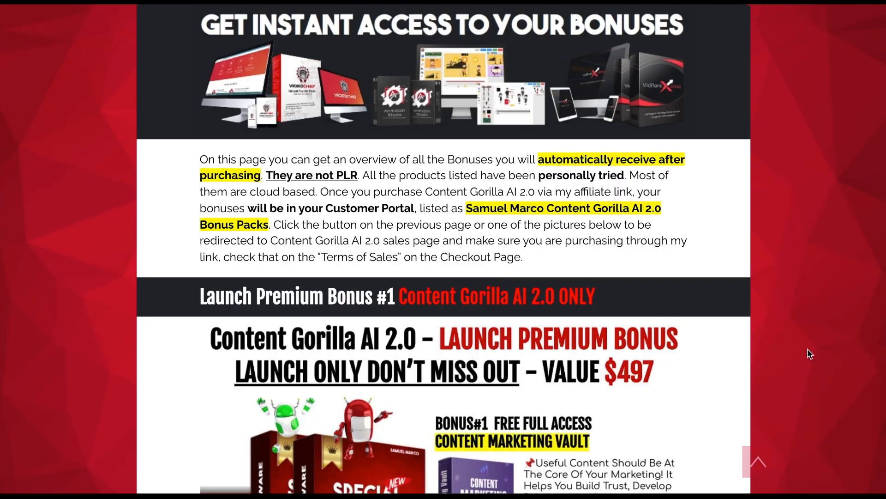
# Look through the Content Gorilla AI 2.0 bonus page, from the launch bonuses to the premium WordPress packs
pyautogui.scroll(-5, 809, 353)
pyautogui.scroll(-20, 809, 353)
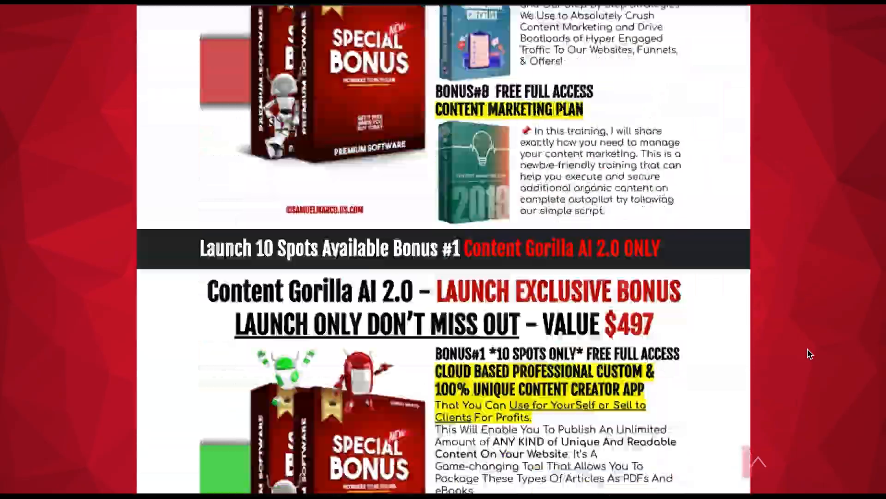
pyautogui.scroll(-20, 809, 353)
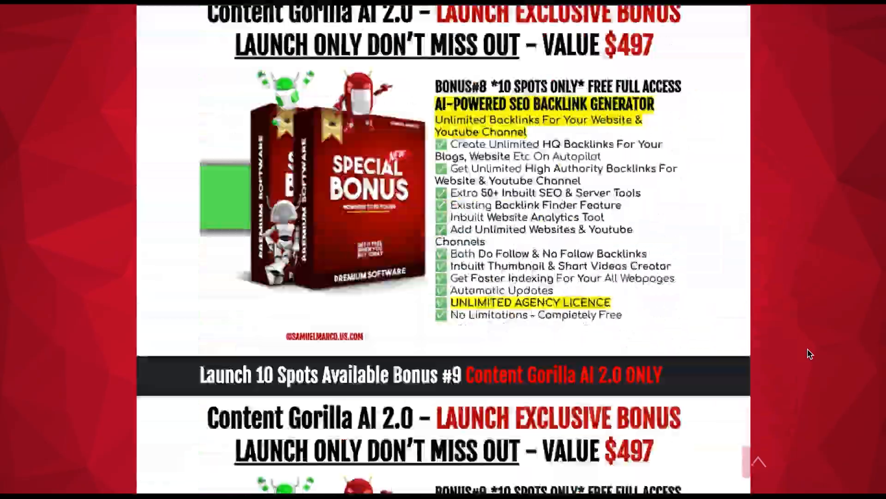
pyautogui.scroll(-20, 809, 353)
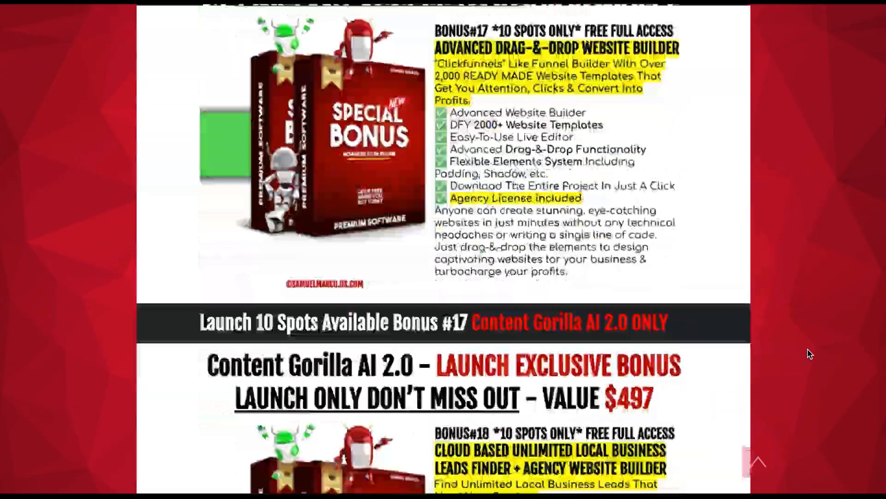
pyautogui.scroll(-20, 809, 353)
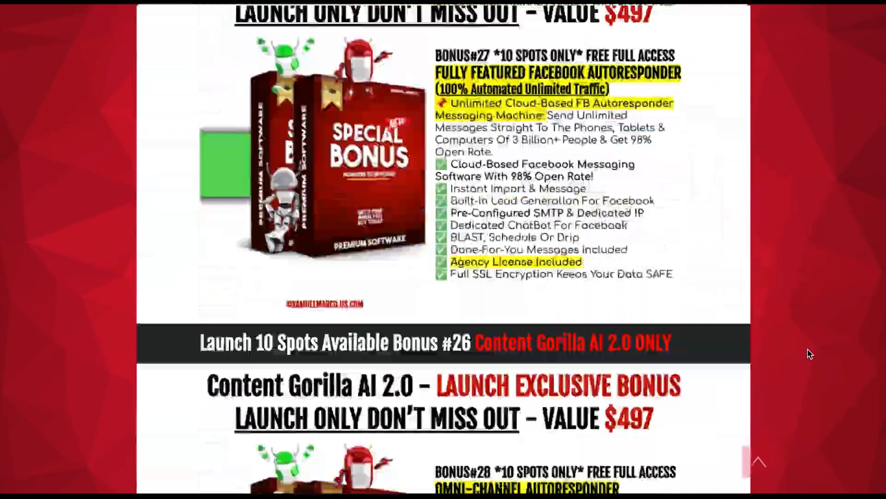
pyautogui.scroll(-20, 809, 353)
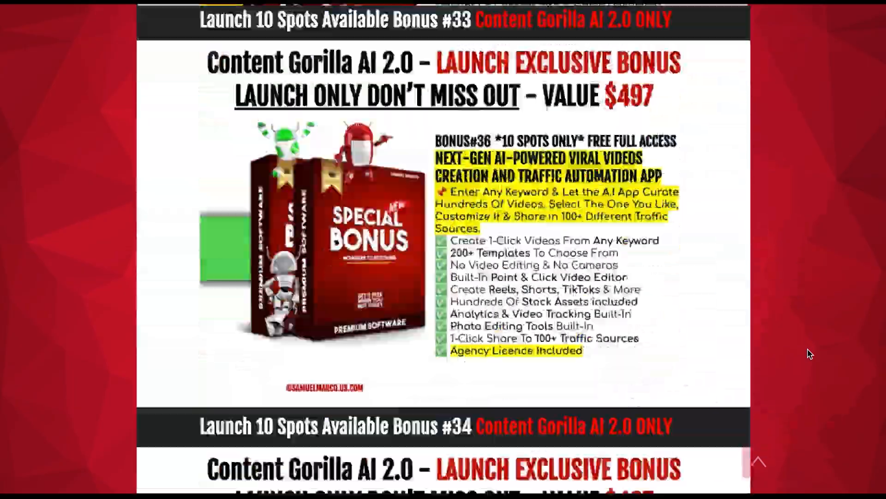
pyautogui.scroll(-20, 809, 353)
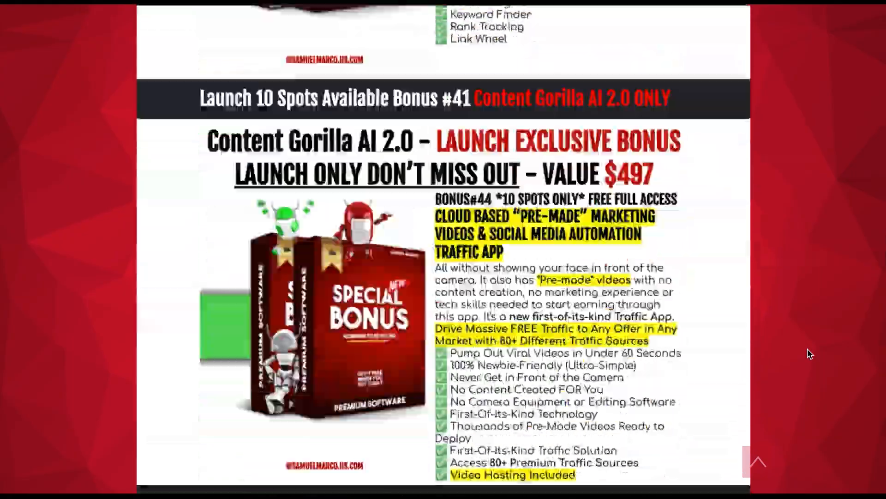
pyautogui.scroll(-20, 808, 353)
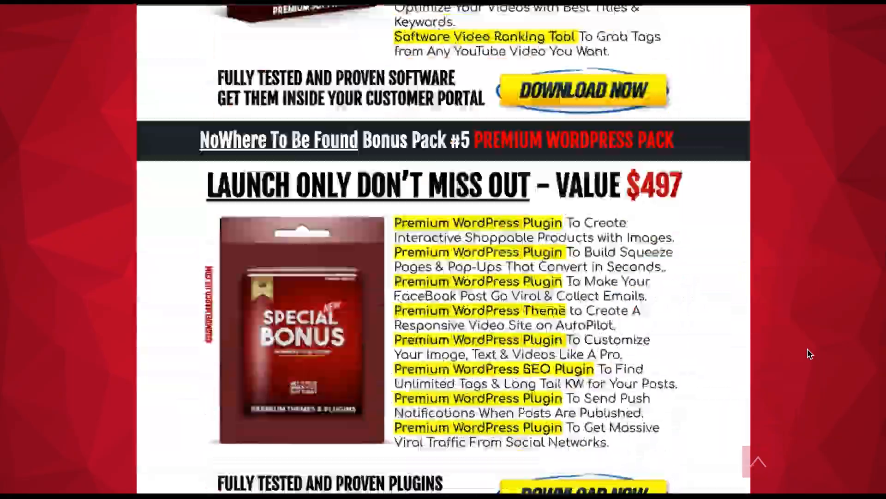
pyautogui.scroll(-20, 809, 353)
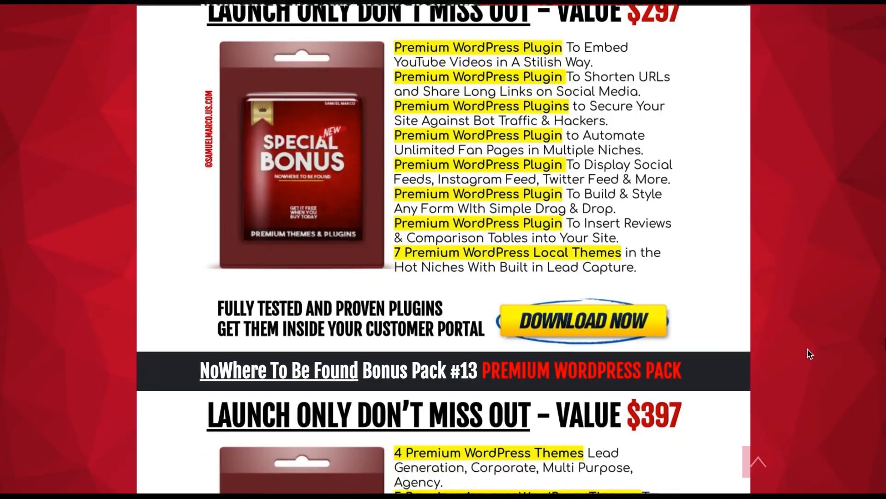
pyautogui.scroll(-20, 809, 353)
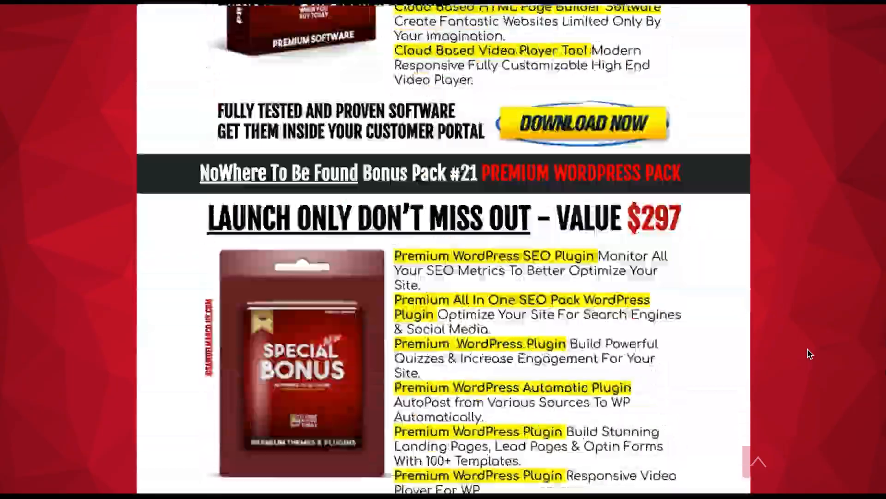
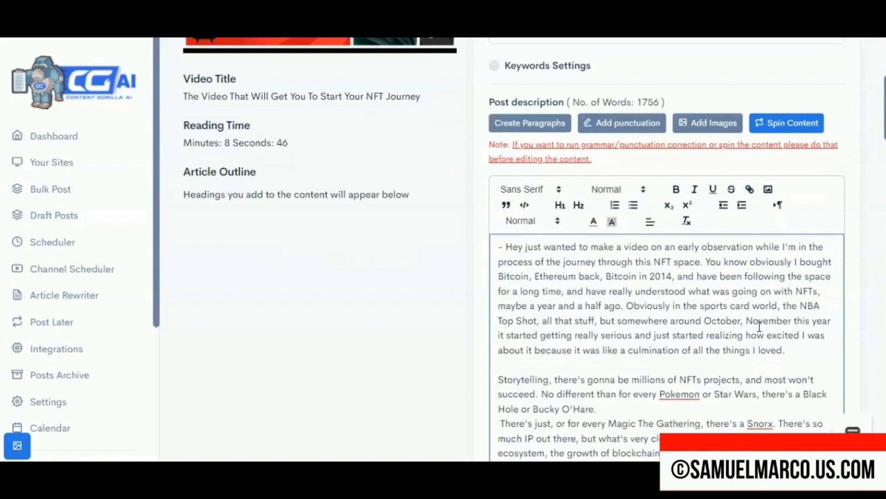
# Have AI write content for the "What is an NFT?" heading in the voice of Gary Vaynerchuk
pyautogui.scroll(-8, 569, 258)
pyautogui.moveTo(575, 259); pyautogui.dragTo(498, 257)
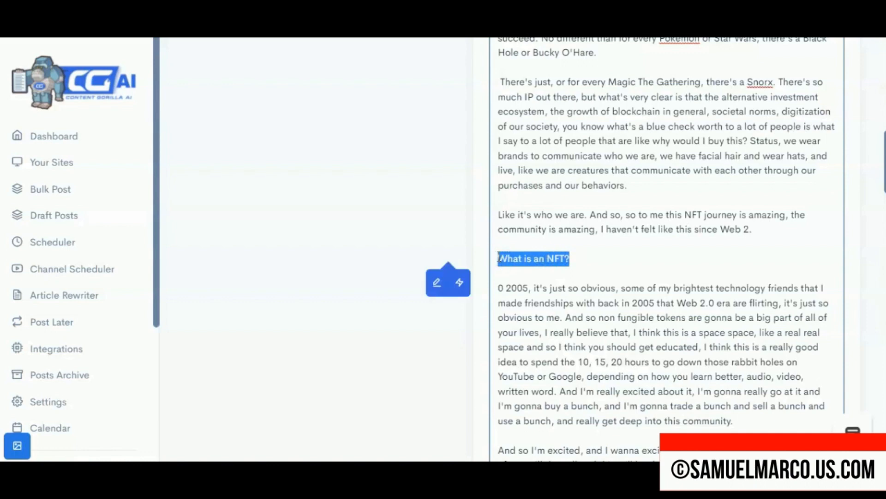
pyautogui.click(436, 288)
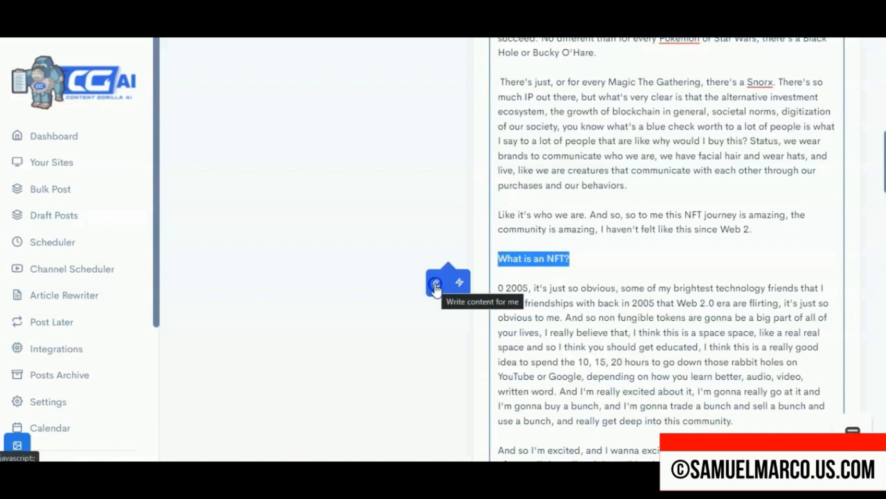
pyautogui.scroll(-2, 493, 282)
pyautogui.click(478, 254)
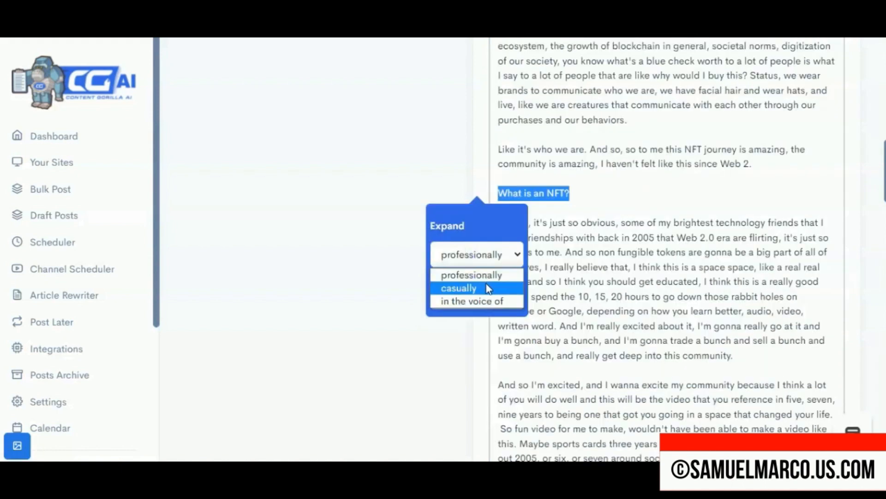
pyautogui.click(490, 301)
pyautogui.write('Gary Vaynerchu')
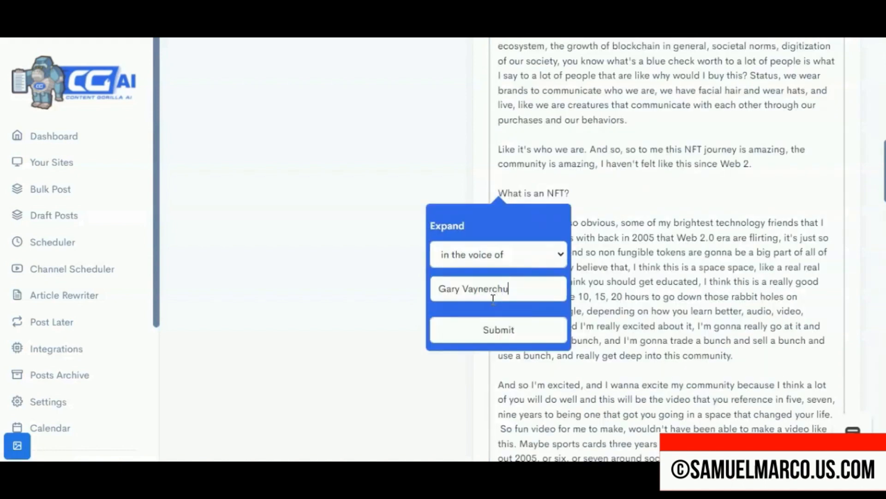
pyautogui.write('k')
pyautogui.click(488, 329)
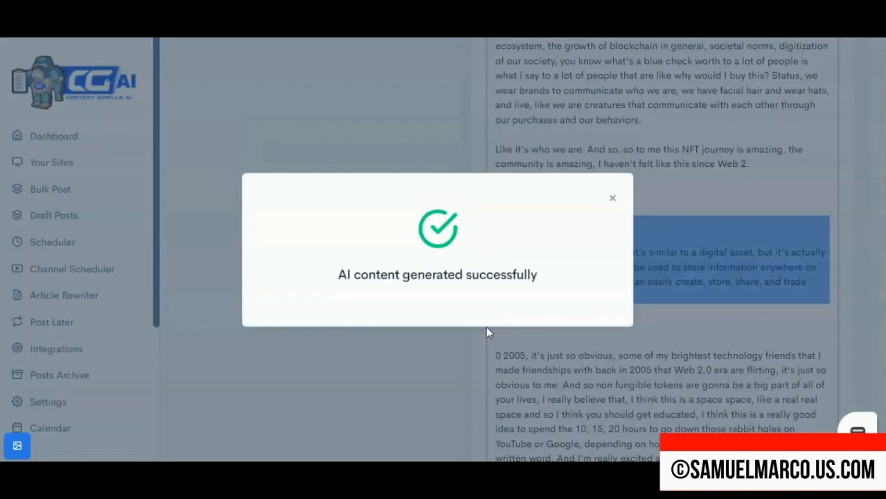
pyautogui.click(612, 197)
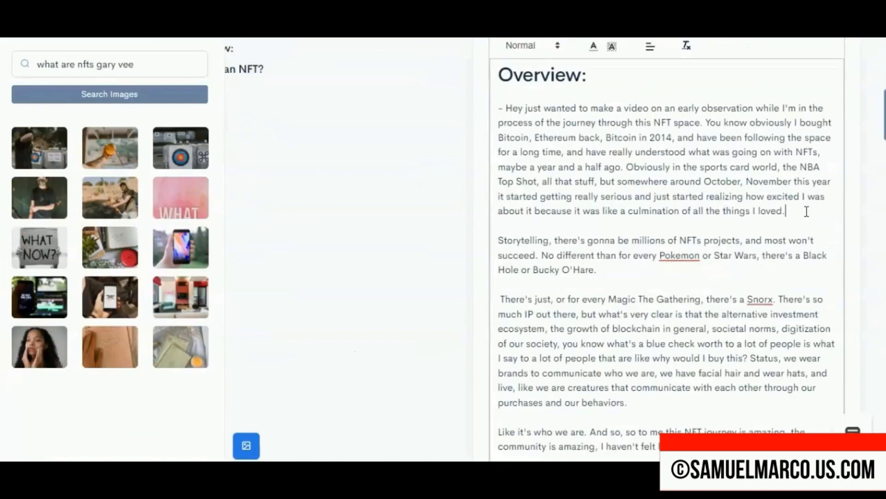
# Insert the photo of a hand holding a phone on a new line below the Overview section's first paragraph
pyautogui.press('Return')
pyautogui.moveTo(110, 297); pyautogui.dragTo(587, 223)
pyautogui.click(587, 224)
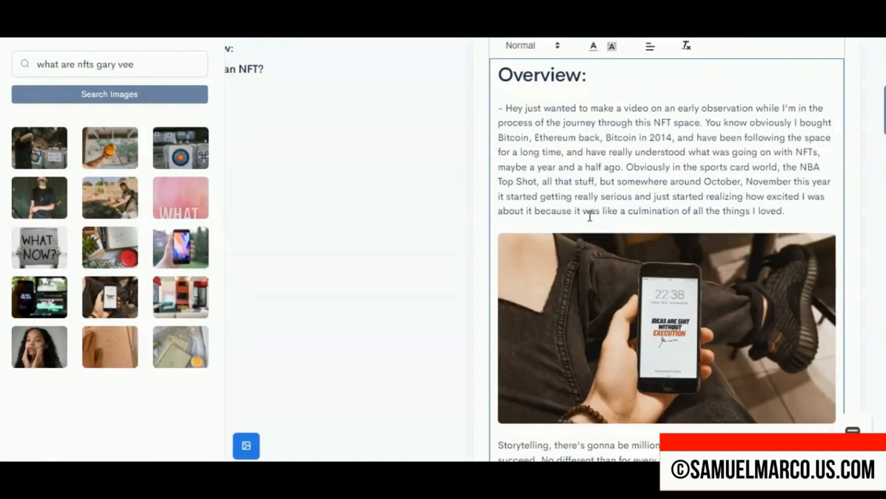
# Open the post's featured image settings and view the image
pyautogui.scroll(-3, 600, 231)
pyautogui.click(663, 299)
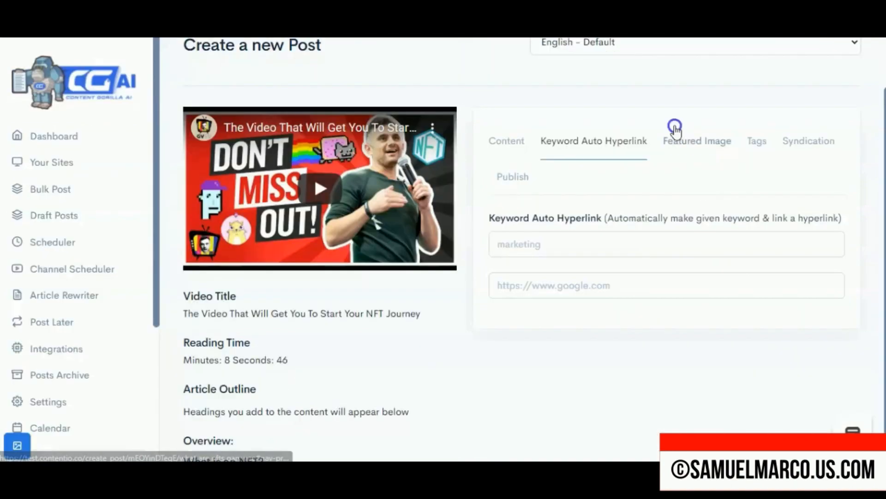
pyautogui.click(675, 134)
pyautogui.scroll(-2, 700, 203)
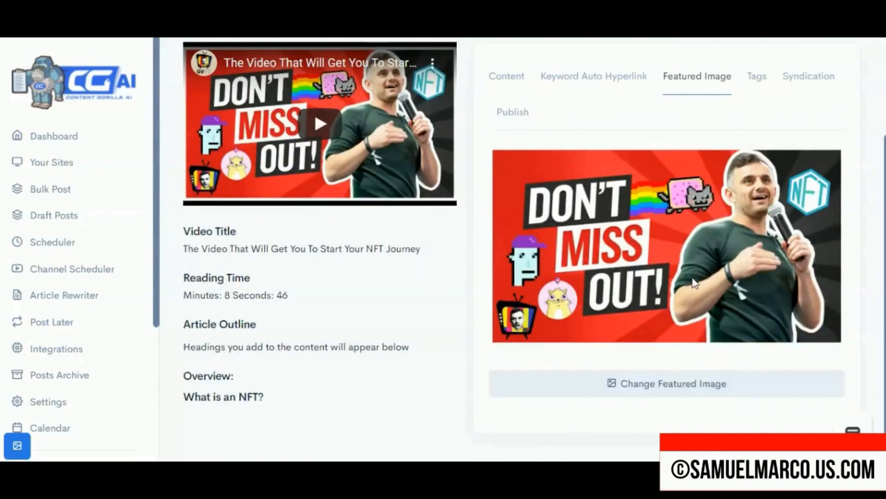
# Look through the post's tag settings and the download formats offered for its content
pyautogui.scroll(2, 746, 380)
pyautogui.click(757, 139)
pyautogui.click(775, 229)
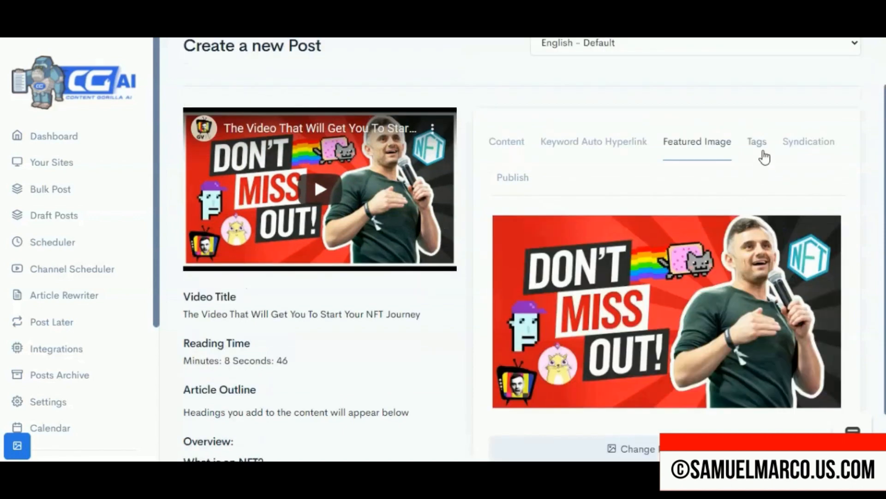
pyautogui.click(760, 145)
pyautogui.scroll(-1, 748, 228)
pyautogui.click(774, 229)
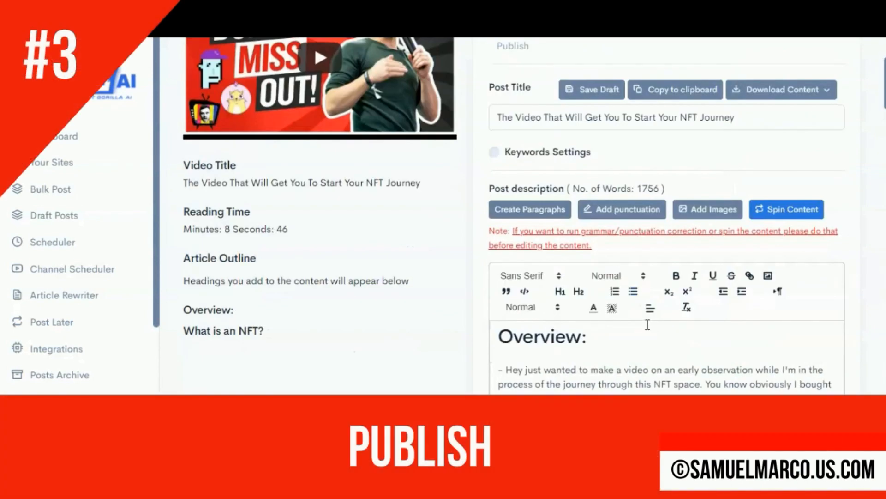
pyautogui.scroll(1, 651, 326)
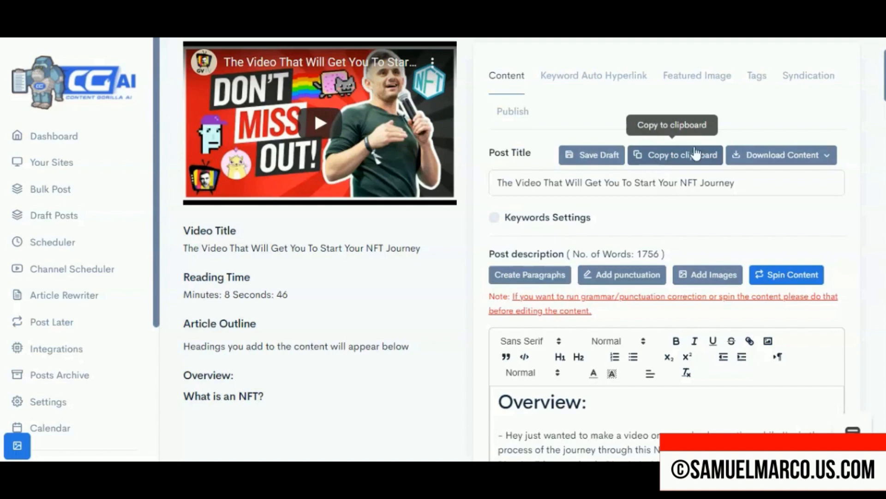
pyautogui.click(762, 153)
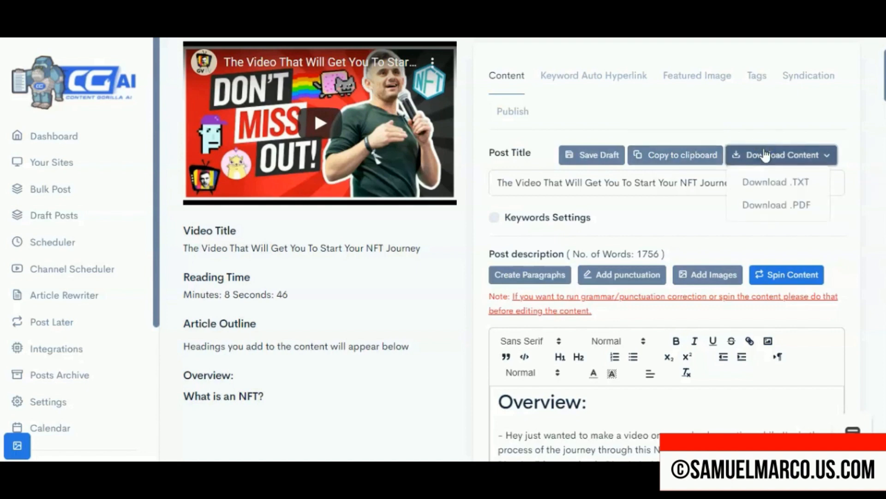
# Select the Facebook live test, LinkedIn, Entrepreneurs Junction, Doggie Army and Content Marketing Tips & Tricks accounts for syndicating the post
pyautogui.click(808, 75)
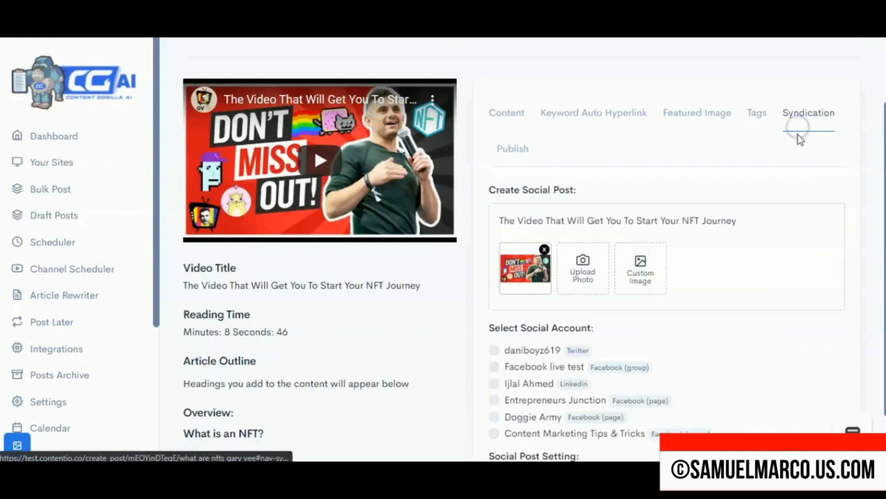
pyautogui.scroll(-1, 793, 179)
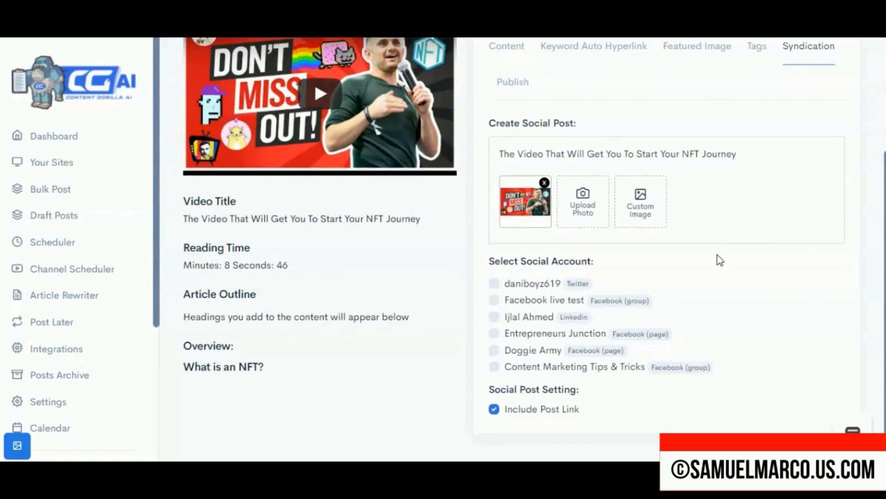
pyautogui.click(494, 301)
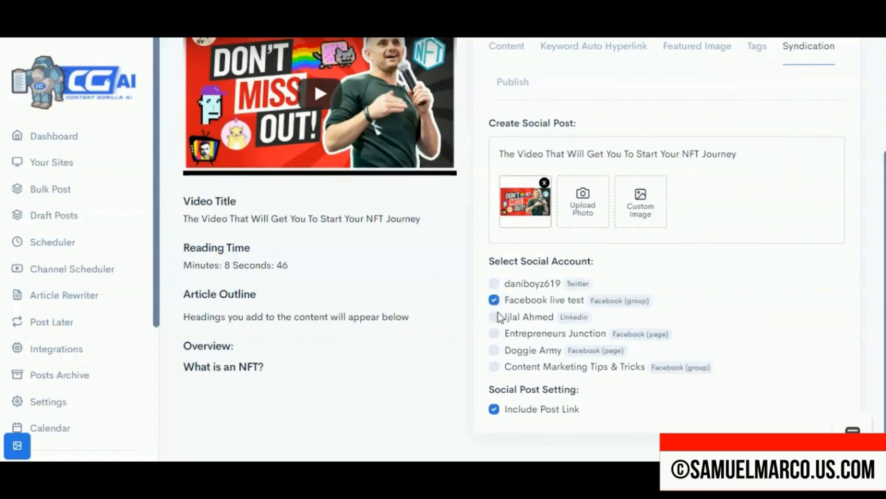
pyautogui.click(494, 317)
pyautogui.click(495, 334)
pyautogui.click(495, 350)
pyautogui.click(495, 367)
# Set the post's publishing website to Impressive Contetn and assign the Blogging category
pyautogui.scroll(1, 648, 413)
pyautogui.scroll(2, 649, 413)
pyautogui.click(512, 210)
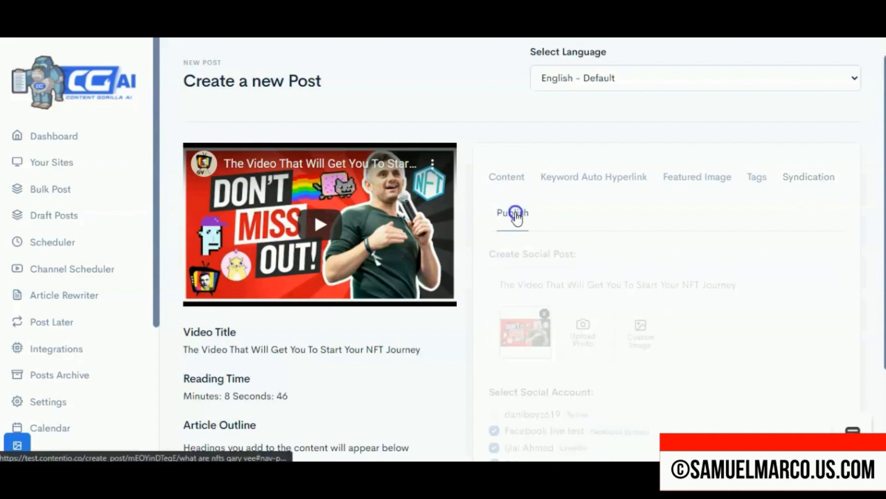
pyautogui.scroll(-1, 612, 257)
pyautogui.scroll(-2, 613, 256)
pyautogui.click(607, 171)
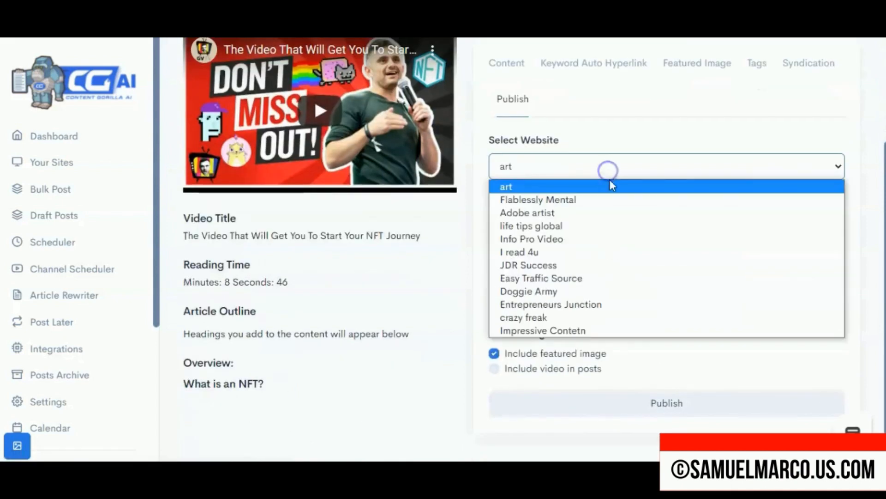
pyautogui.click(622, 331)
pyautogui.scroll(2, 630, 312)
pyautogui.scroll(-2, 629, 309)
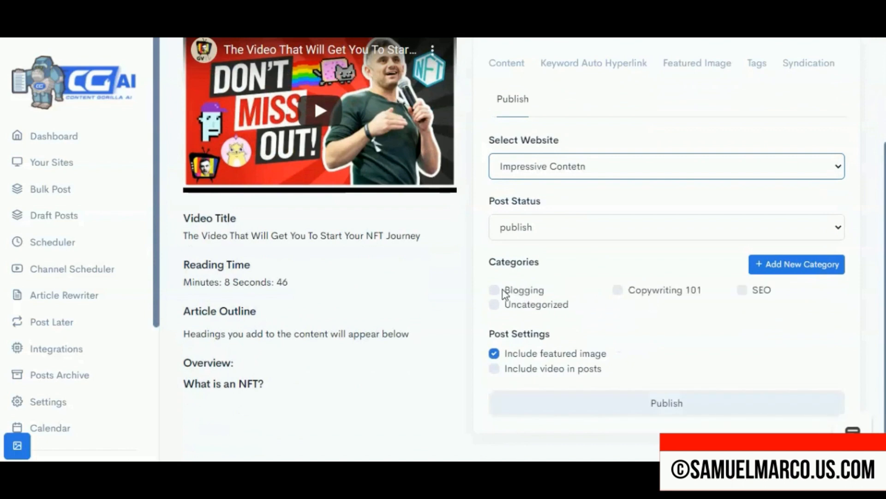
pyautogui.click(494, 290)
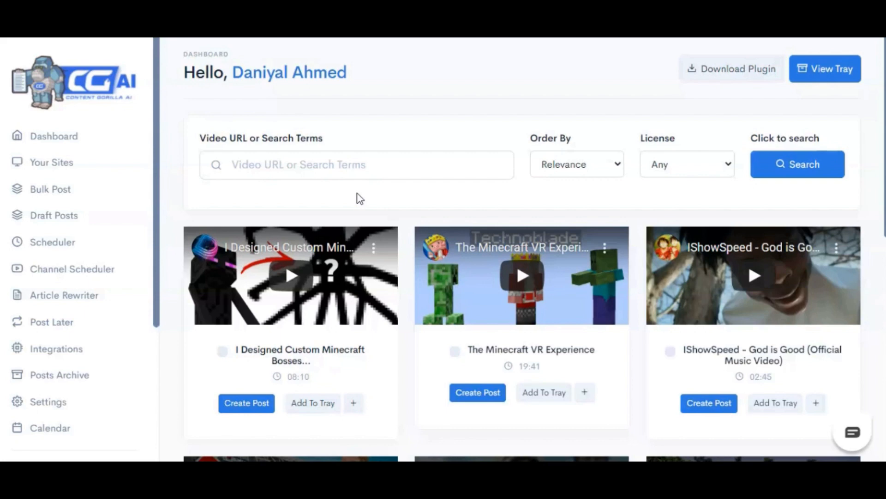
# Search the dashboard for videos using the suggested term "what are nfts gary vee"
pyautogui.click(377, 167)
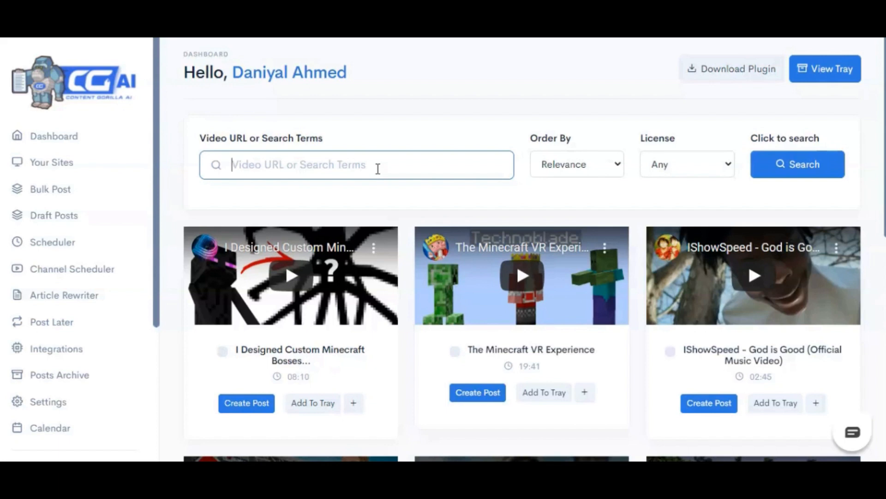
pyautogui.write('What ar')
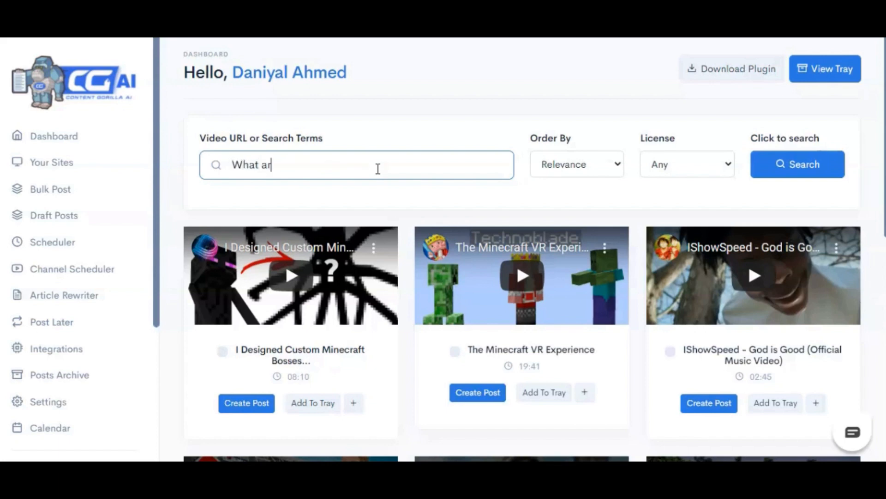
pyautogui.write('e NFT')
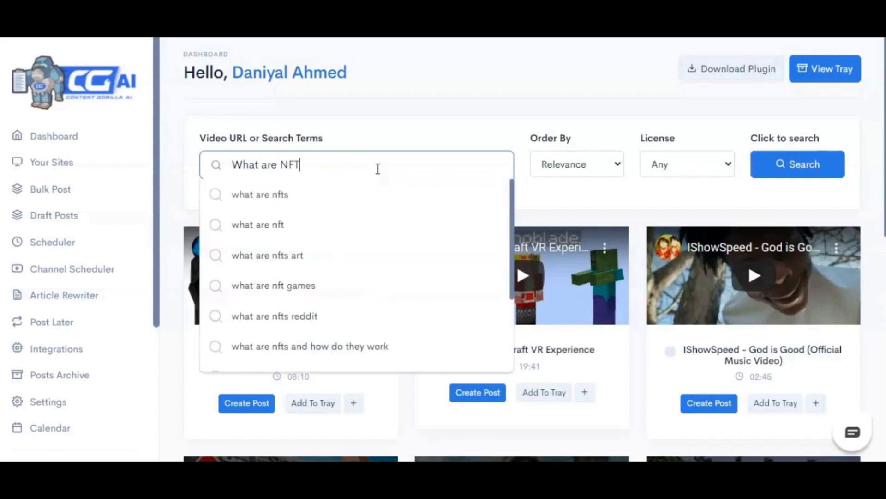
pyautogui.write('s gary vee')
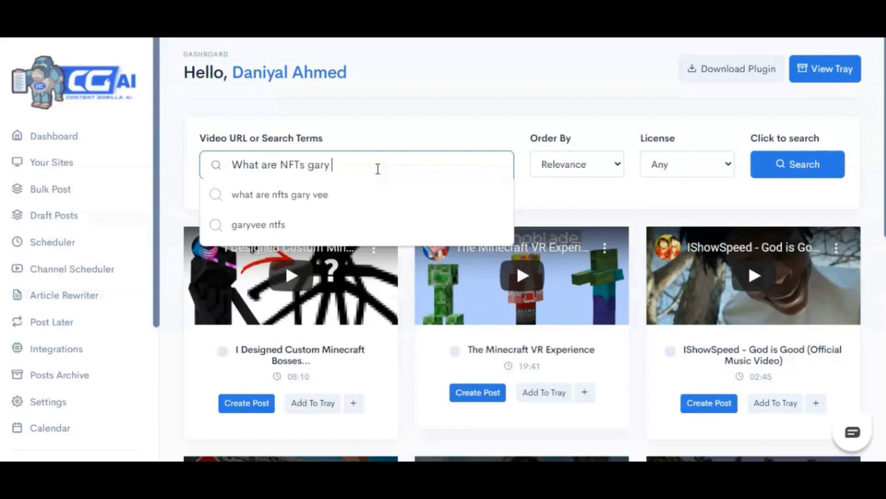
pyautogui.click(382, 194)
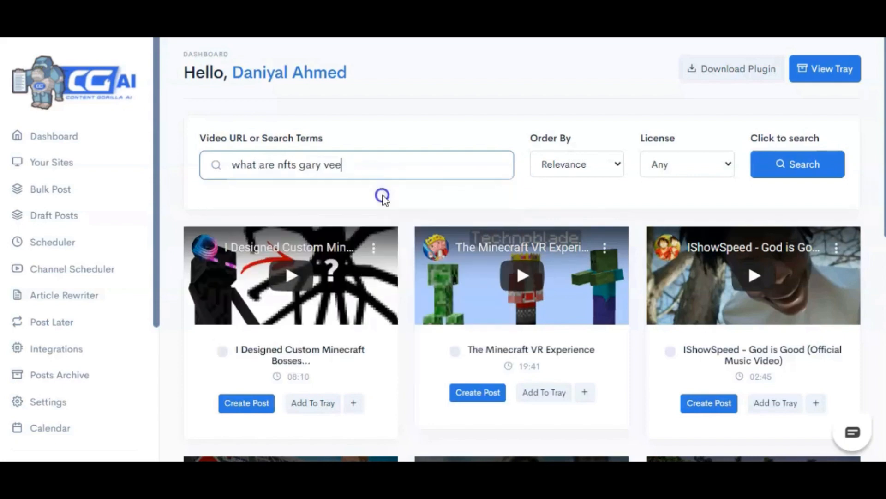
pyautogui.click(810, 164)
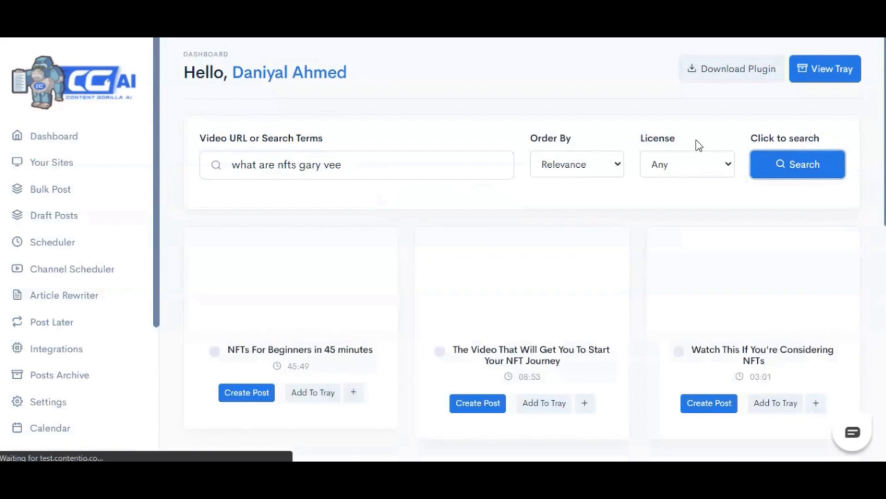
# Create a post from the video "The Video That Will Get You To Start Your NFT Journey"
pyautogui.scroll(-1, 461, 140)
pyautogui.scroll(-2, 456, 147)
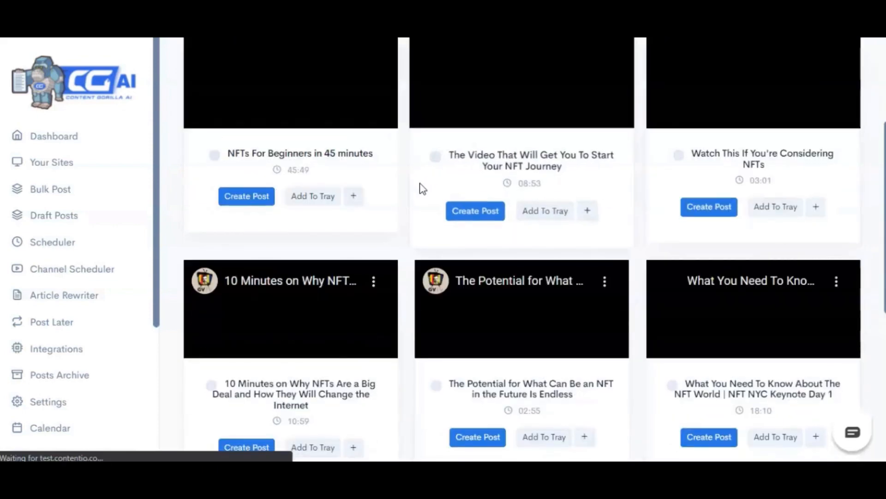
pyautogui.scroll(2, 420, 185)
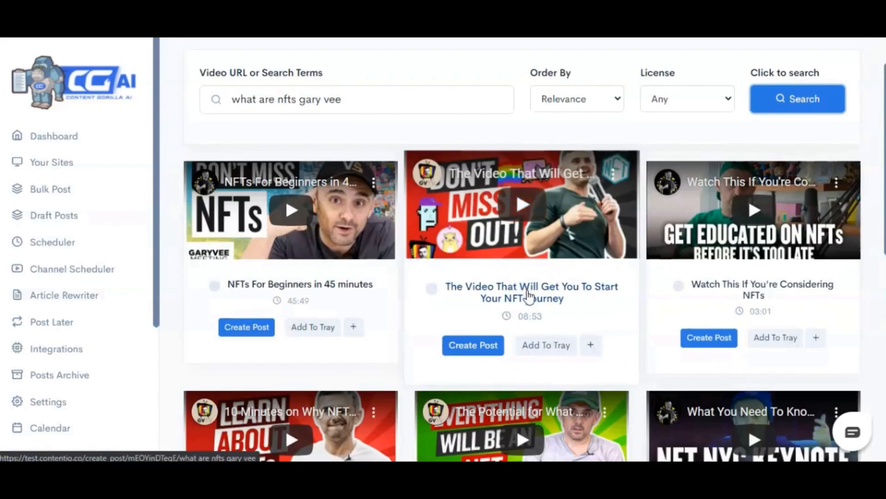
pyautogui.click(461, 347)
# Read through the generated post description from its opening paragraph to its end
pyautogui.scroll(-20, 467, 341)
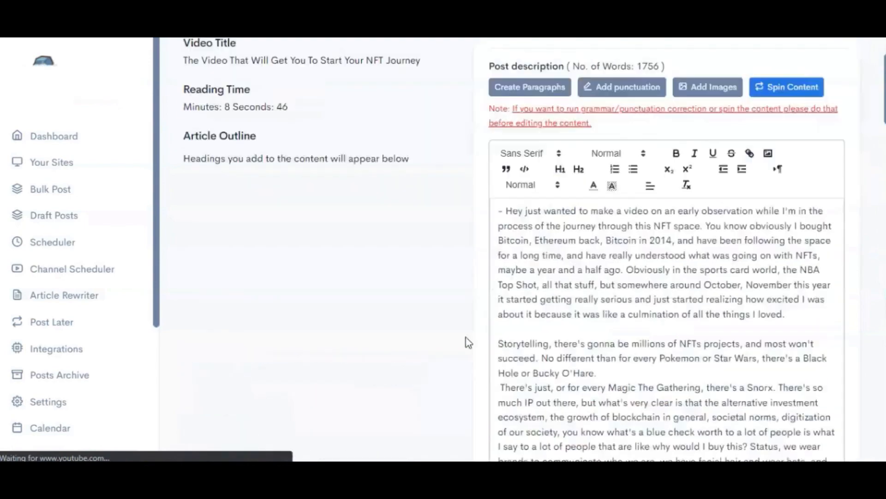
pyautogui.scroll(4, 764, 150)
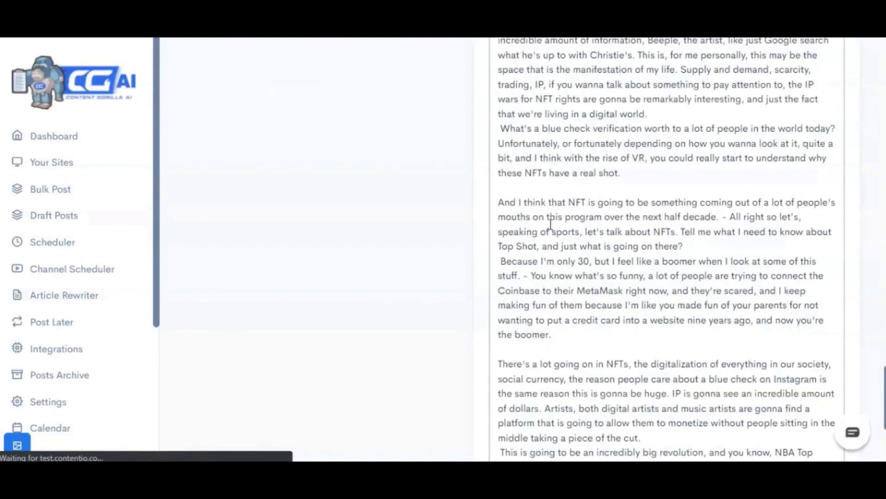
pyautogui.scroll(15, 435, 215)
pyautogui.scroll(10, 568, 223)
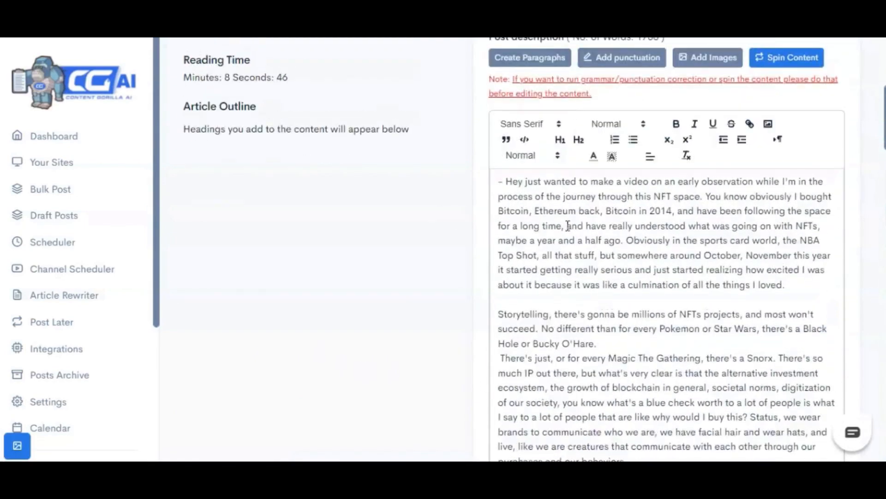
pyautogui.scroll(-8, 508, 249)
pyautogui.scroll(-20, 767, 258)
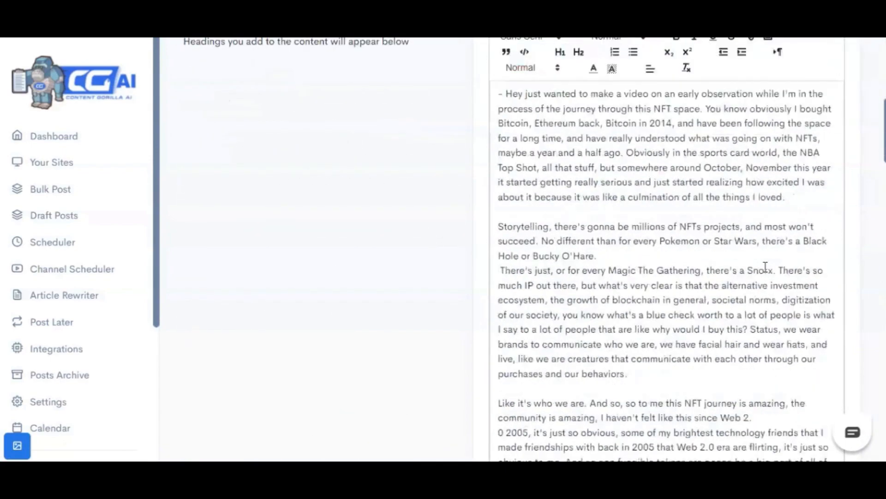
pyautogui.scroll(-10, 780, 240)
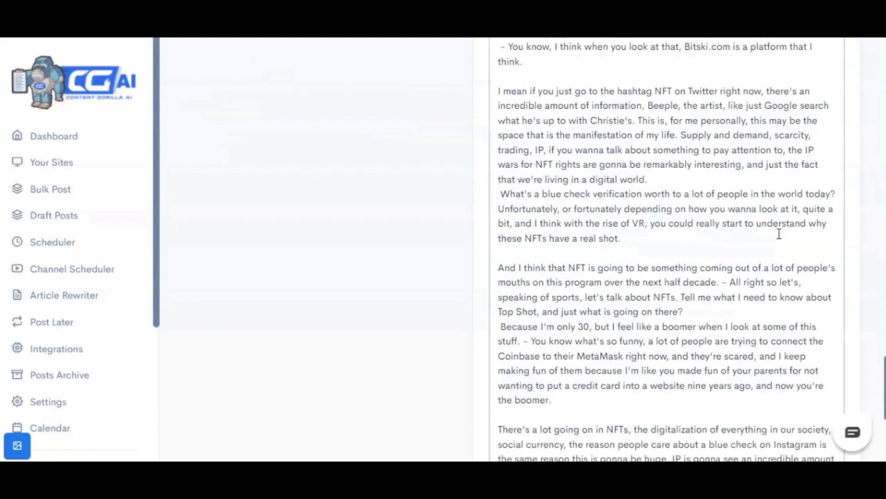
pyautogui.scroll(-6, 778, 234)
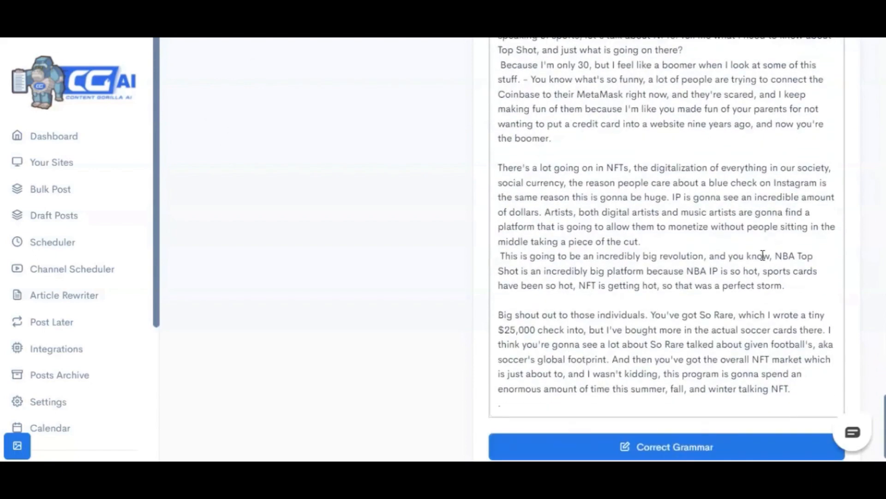
pyautogui.click(754, 246)
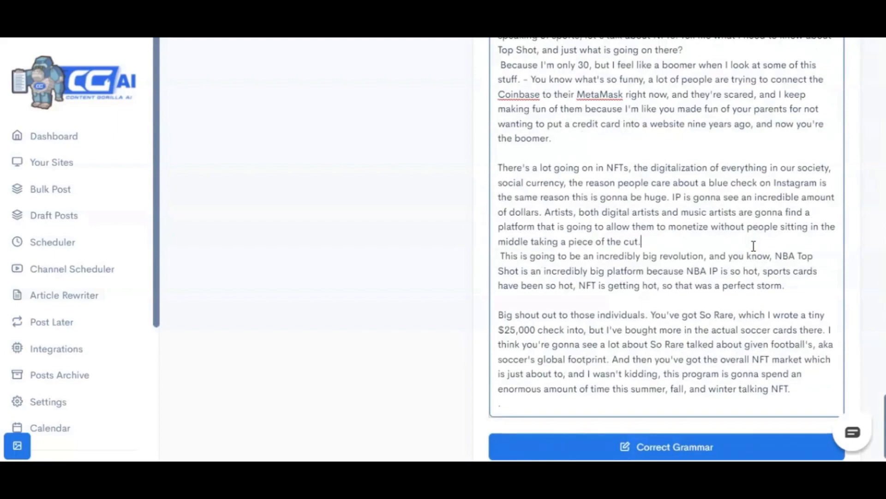
pyautogui.scroll(15, 753, 246)
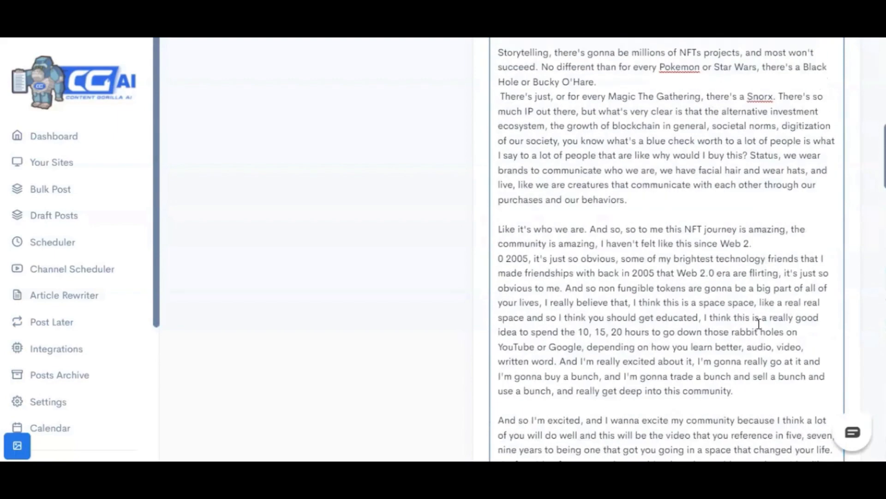
pyautogui.scroll(3, 758, 324)
pyautogui.scroll(-1, 758, 324)
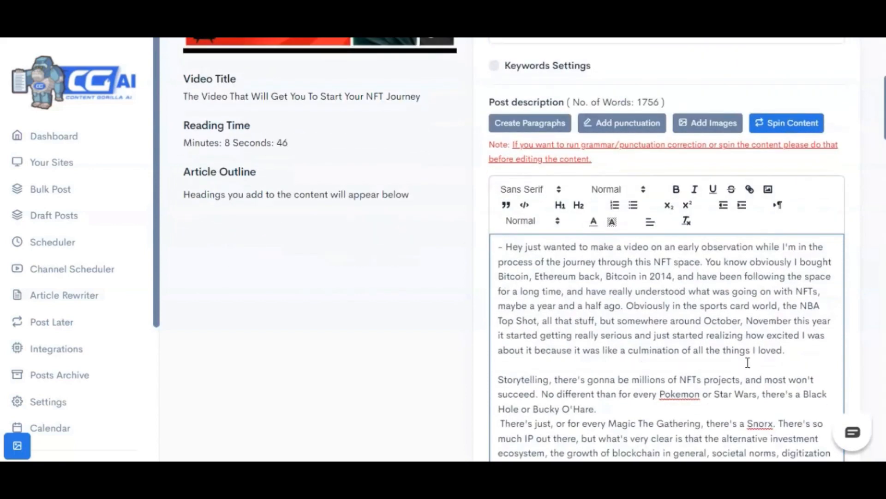
# Insert a blank line between "Hole or Bucky O'Hare." and the paragraph beginning "There's just"
pyautogui.scroll(-3, 747, 362)
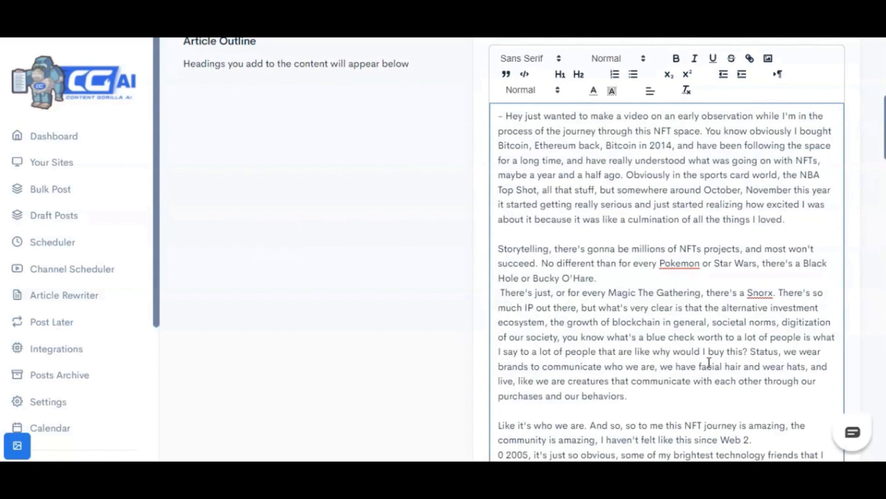
pyautogui.click(672, 284)
pyautogui.press('Return')
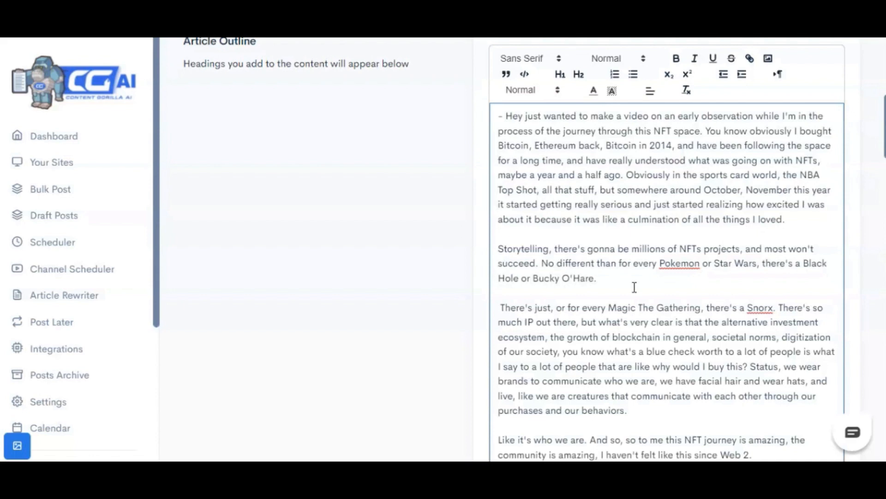
# Add "Overview:" as an H1 heading above the first paragraph of the post description
pyautogui.scroll(3, 642, 278)
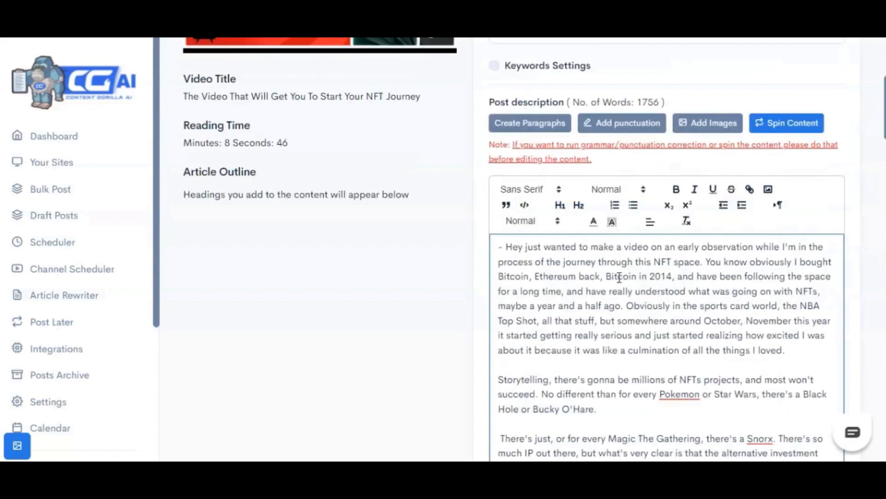
pyautogui.click(500, 248)
pyautogui.press('Return')
pyautogui.press('Return')
pyautogui.write('-')
pyautogui.press('Up')
pyautogui.press('Up')
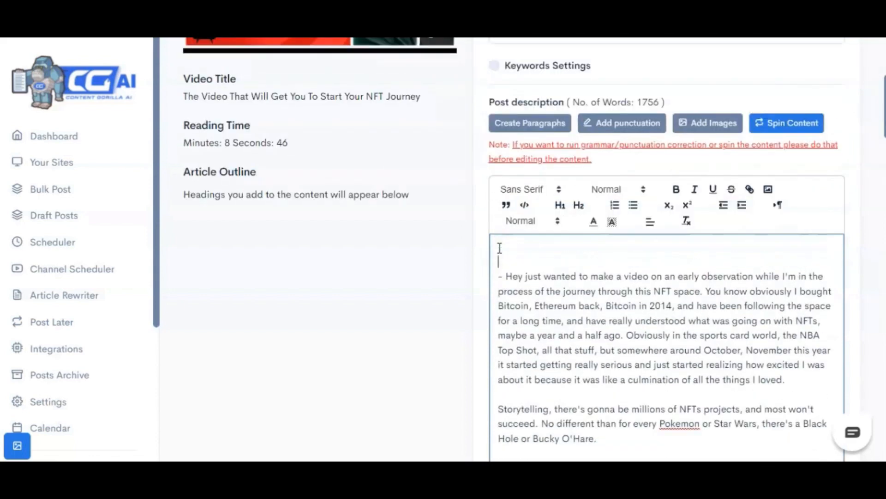
pyautogui.write('Overview:')
pyautogui.hotkey('shift', 'Home')
pyautogui.click(560, 205)
pyautogui.click(625, 259)
# Add the line "What is an NFT?" on its own below the paragraph ending "I haven't felt like this since Web 2."
pyautogui.scroll(-1, 625, 263)
pyautogui.scroll(-2, 625, 263)
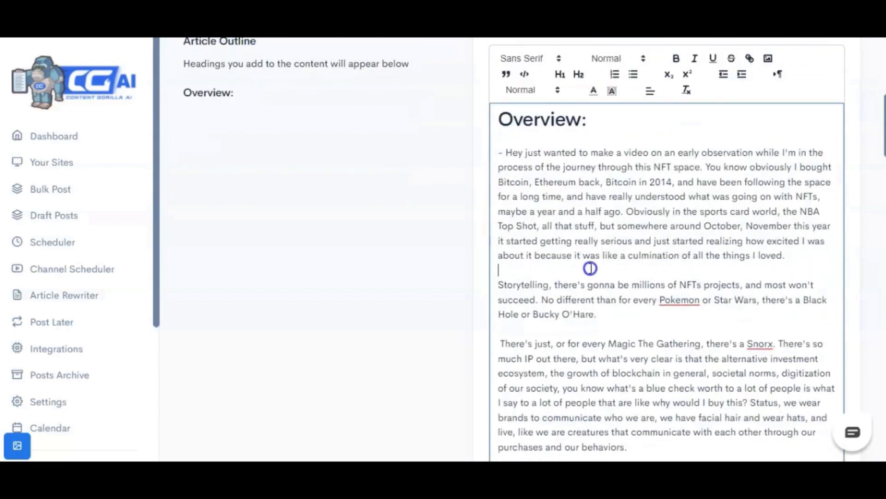
pyautogui.scroll(-1, 612, 263)
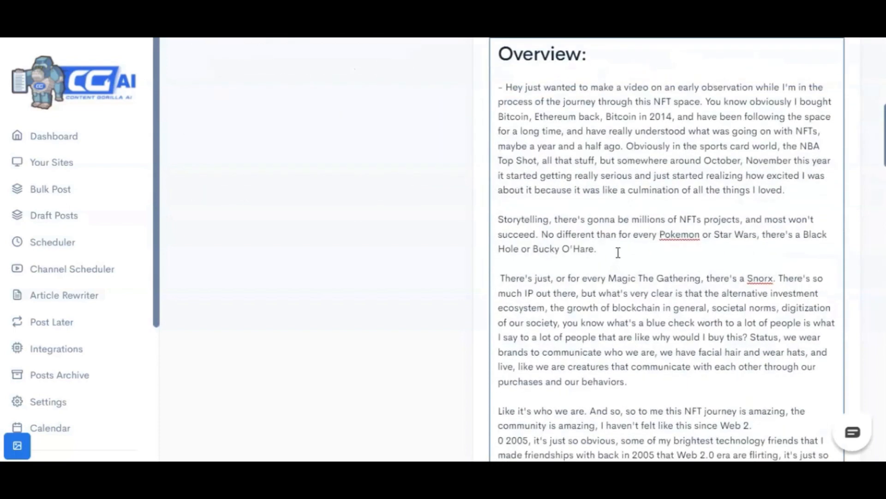
pyautogui.scroll(-1, 617, 251)
pyautogui.click(632, 184)
pyautogui.scroll(-1, 633, 268)
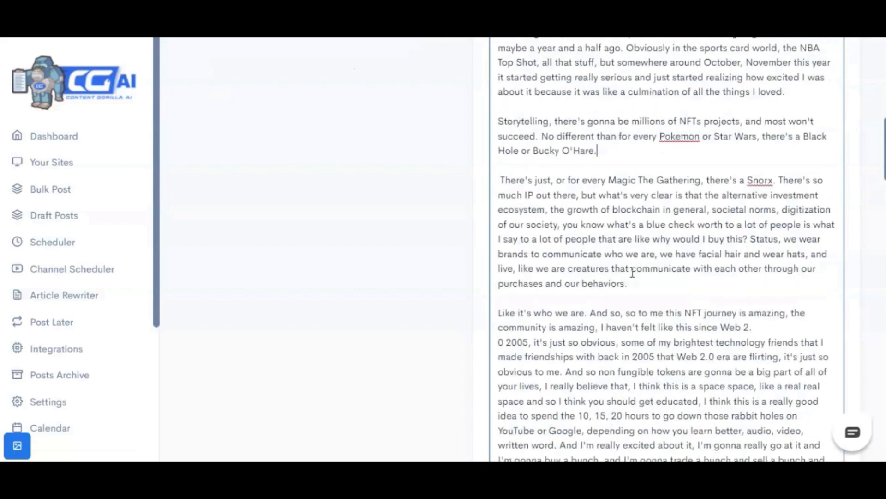
pyautogui.click(646, 250)
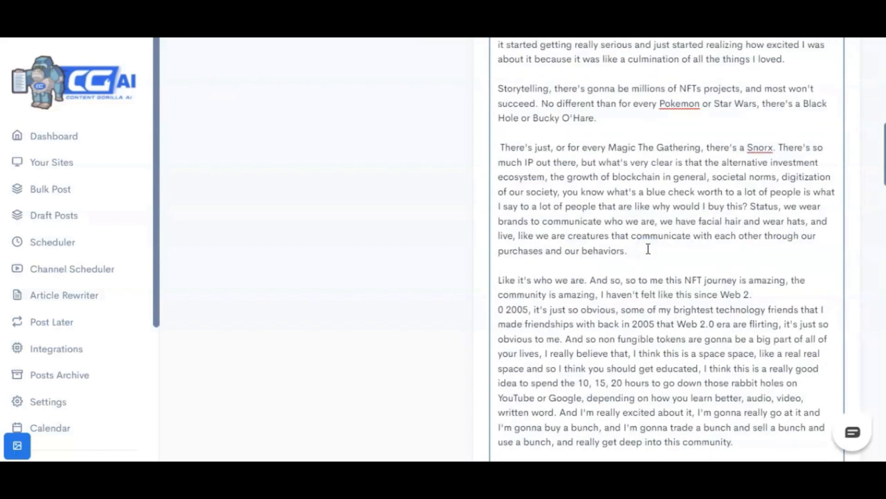
pyautogui.click(769, 291)
pyautogui.press('Return')
pyautogui.press('Return')
pyautogui.write('What is')
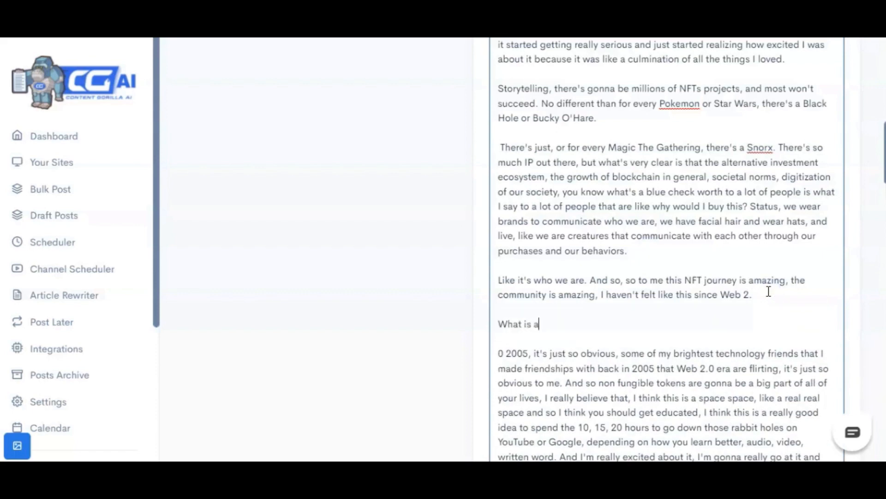
pyautogui.write(' an NFT')
pyautogui.press('BackSpace')
pyautogui.press('BackSpace')
pyautogui.press('BackSpace')
pyautogui.write('NFT?')
pyautogui.press('BackSpace')
pyautogui.write('?')
# Expand "What is an NFT?" with AI-written content in the voice of Gary Vaynerchuk
pyautogui.scroll(-2, 588, 312)
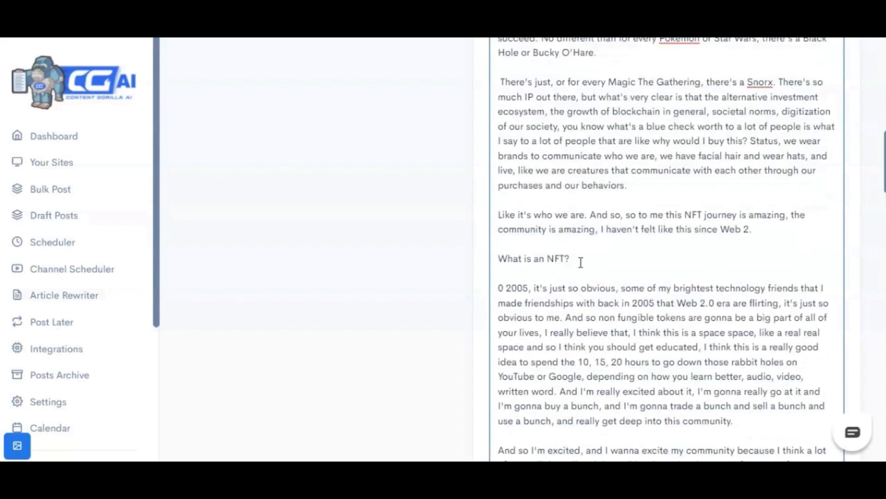
pyautogui.moveTo(575, 258); pyautogui.dragTo(498, 257)
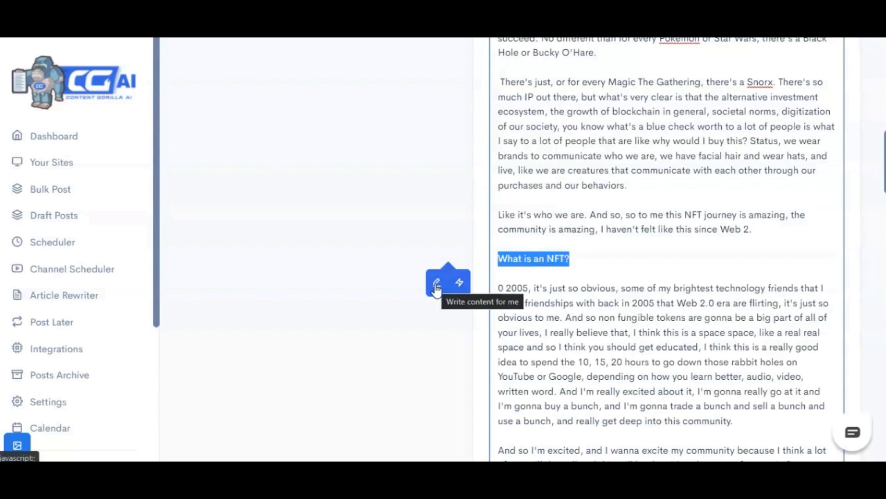
pyautogui.click(436, 287)
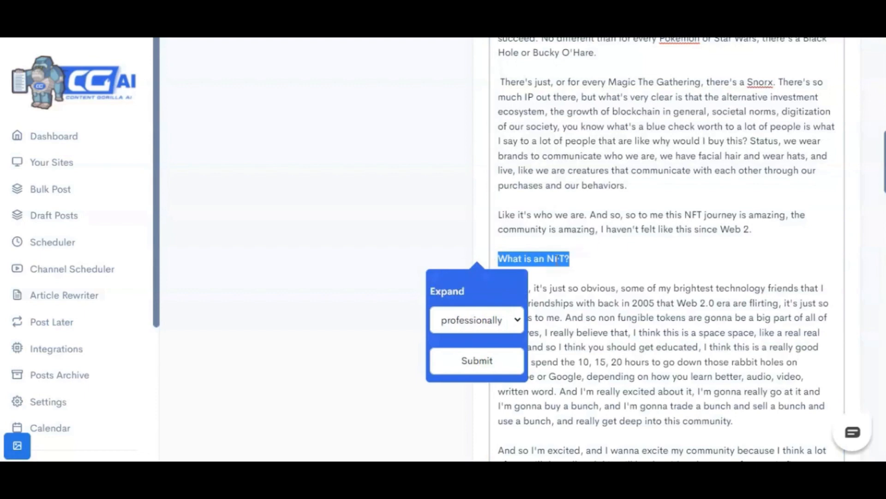
pyautogui.scroll(-2, 492, 314)
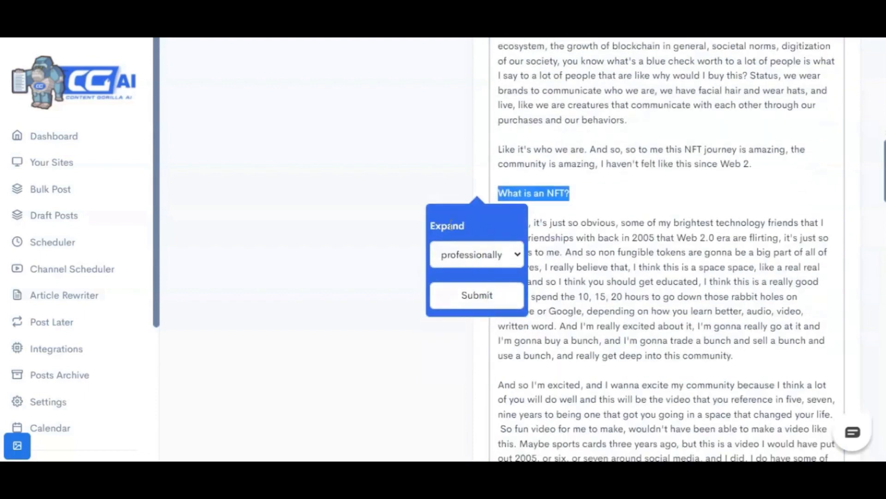
pyautogui.click(475, 251)
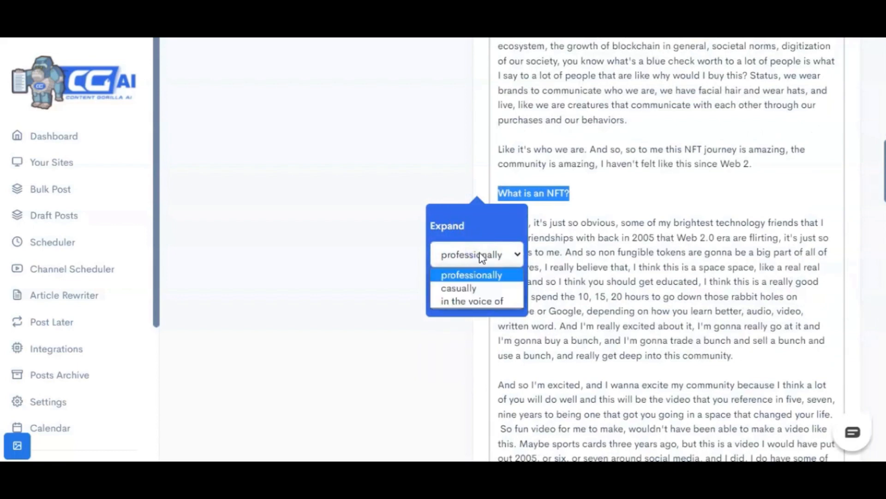
pyautogui.click(486, 300)
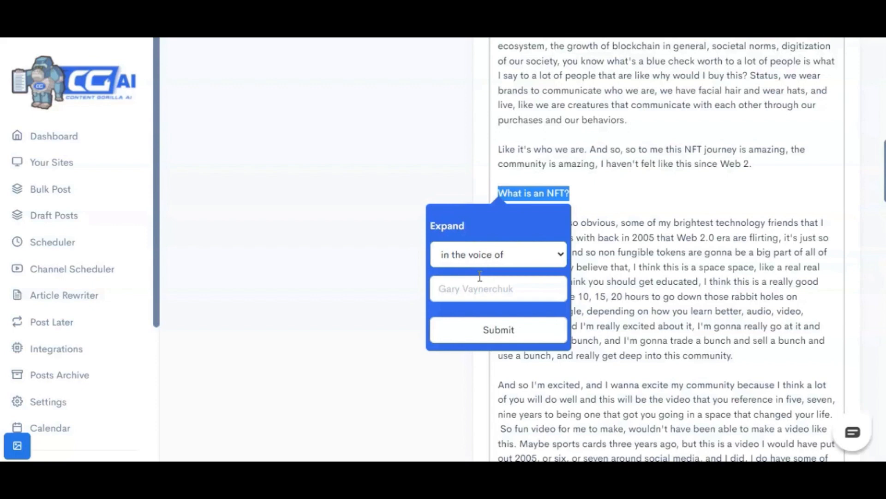
pyautogui.click(487, 289)
pyautogui.write('Gary Vaynerchuk')
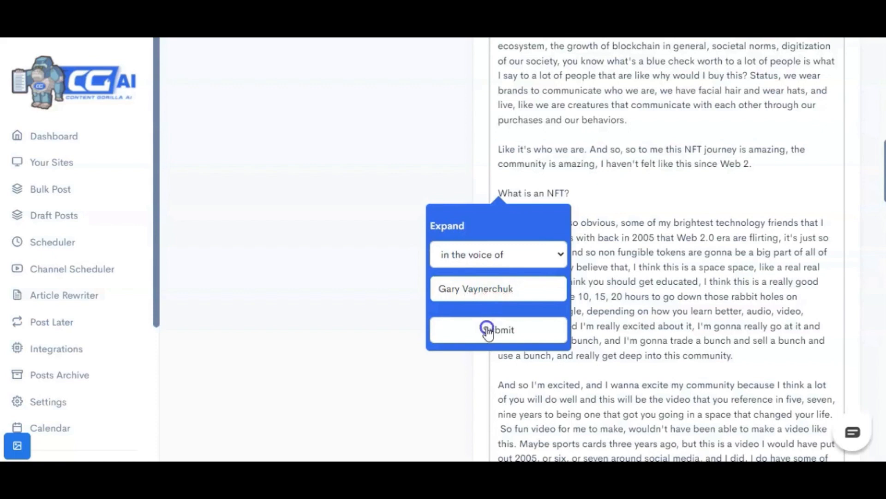
pyautogui.click(488, 328)
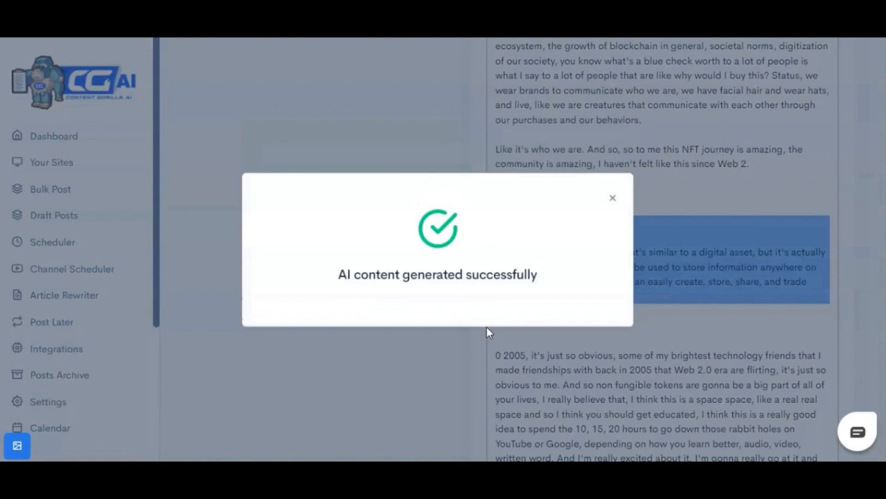
pyautogui.click(613, 198)
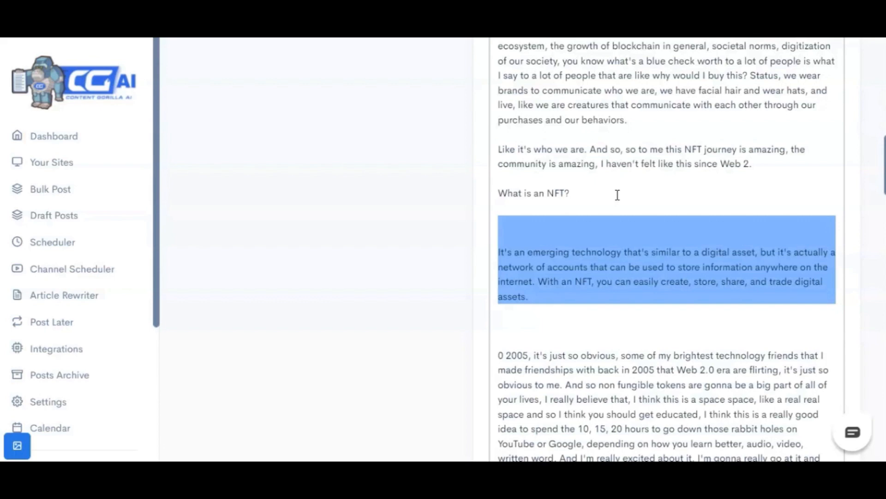
# Read through the AI-generated paragraph below "What is an NFT?"
pyautogui.click(618, 211)
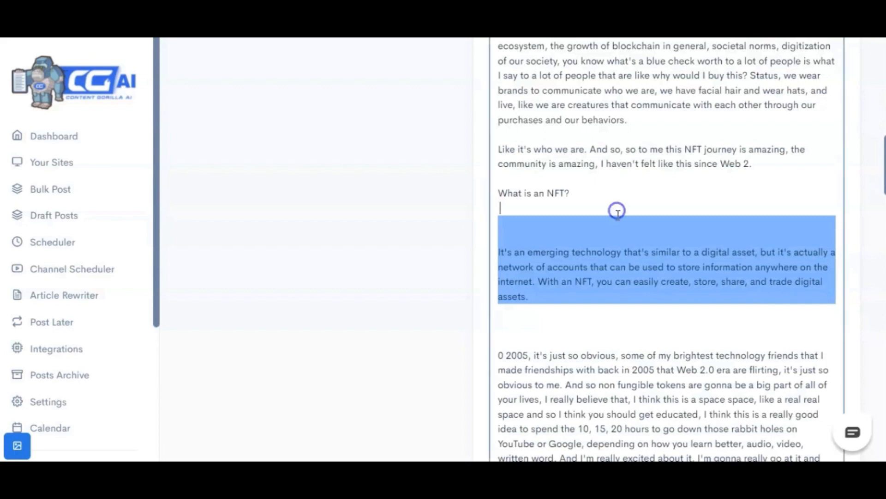
pyautogui.click(617, 227)
pyautogui.click(618, 235)
pyautogui.moveTo(498, 252); pyautogui.dragTo(528, 255)
pyautogui.click(529, 255)
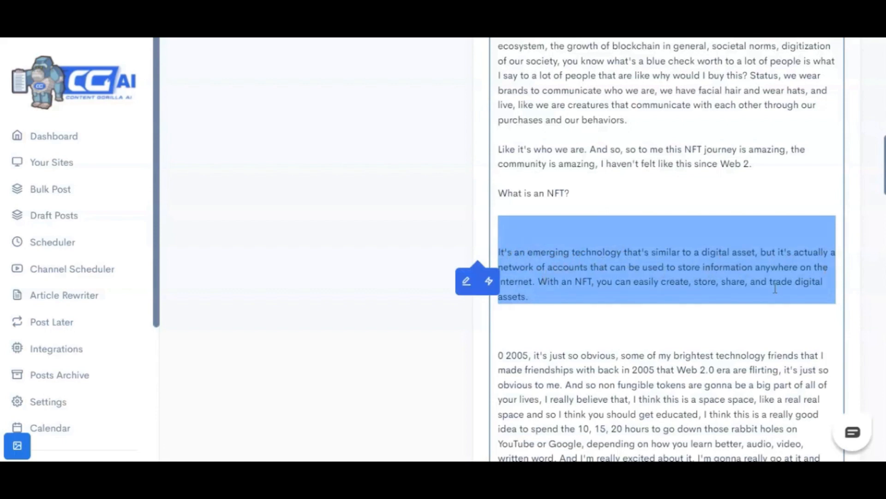
pyautogui.click(567, 295)
pyautogui.click(739, 305)
pyautogui.scroll(1, 557, 293)
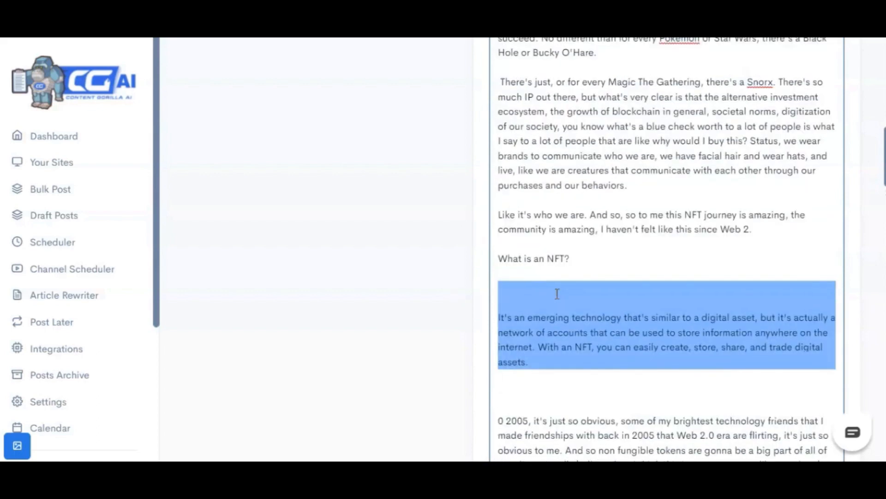
pyautogui.scroll(-1, 557, 293)
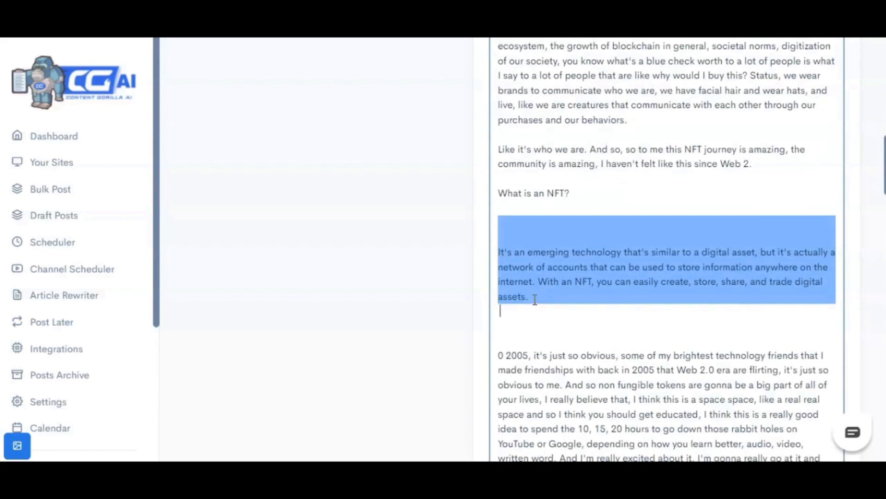
# Format the line "What is an NFT?" as an H1 heading
pyautogui.tripleClick(557, 192)
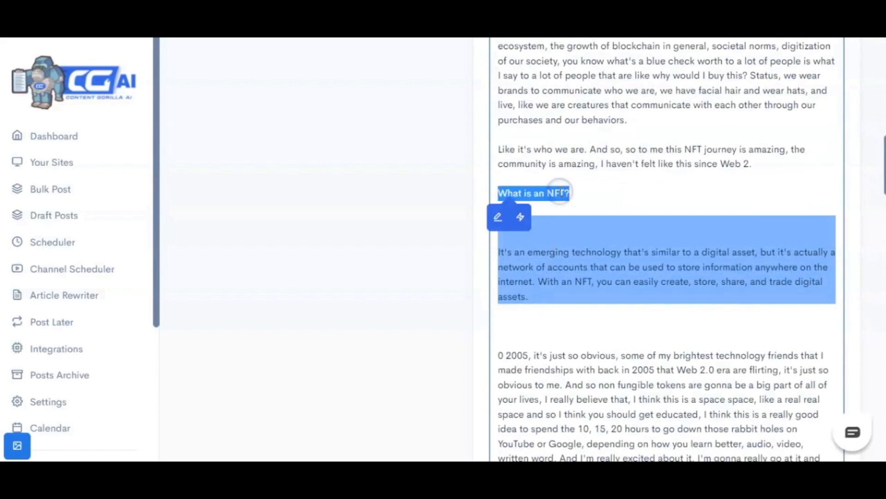
pyautogui.scroll(5, 572, 204)
pyautogui.click(561, 76)
pyautogui.scroll(-5, 619, 287)
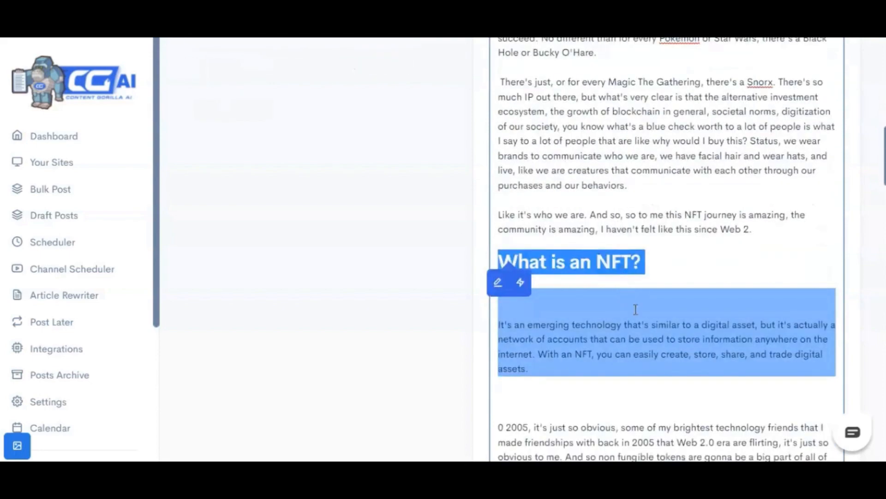
# Add the line "Future of NFT", set off by blank lines, below "I'm so obsessed too, I'm spending a ton of time on this."
pyautogui.scroll(-8, 636, 308)
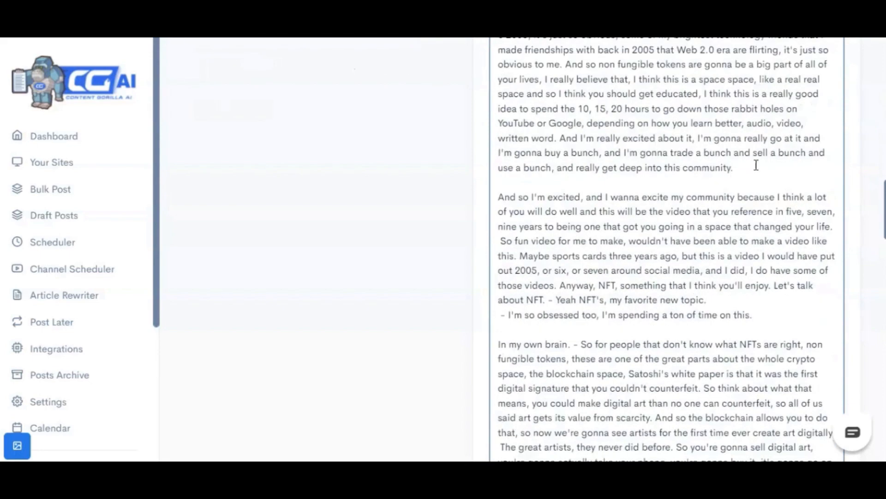
pyautogui.scroll(-15, 758, 263)
pyautogui.scroll(-10, 759, 267)
pyautogui.scroll(20, 759, 266)
pyautogui.scroll(-15, 758, 266)
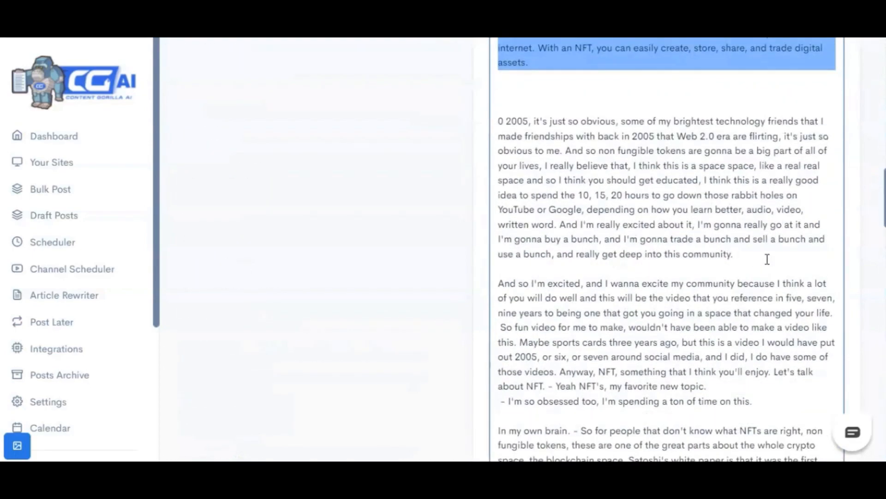
pyautogui.scroll(-3, 767, 258)
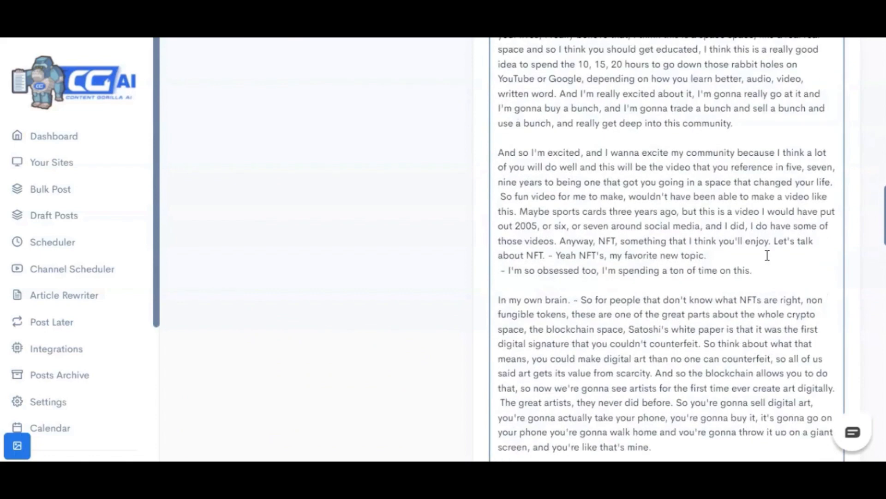
pyautogui.click(779, 271)
pyautogui.press('Return')
pyautogui.press('Return')
pyautogui.press('Return')
pyautogui.press('Return')
pyautogui.click(748, 315)
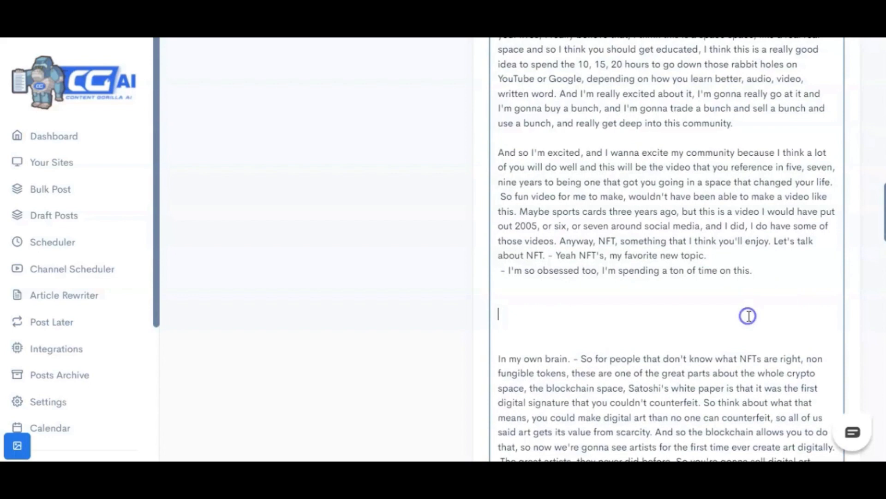
pyautogui.write('N')
pyautogui.press('BackSpace')
pyautogui.write('Future of NFT')
# Expand "Future of NFT" with AI-written content in the voice of Will Smith
pyautogui.hotkey('ctrl', 'shift', 'Left')
pyautogui.hotkey('ctrl', 'shift', 'Left')
pyautogui.hotkey('ctrl', 'shift', 'Left')
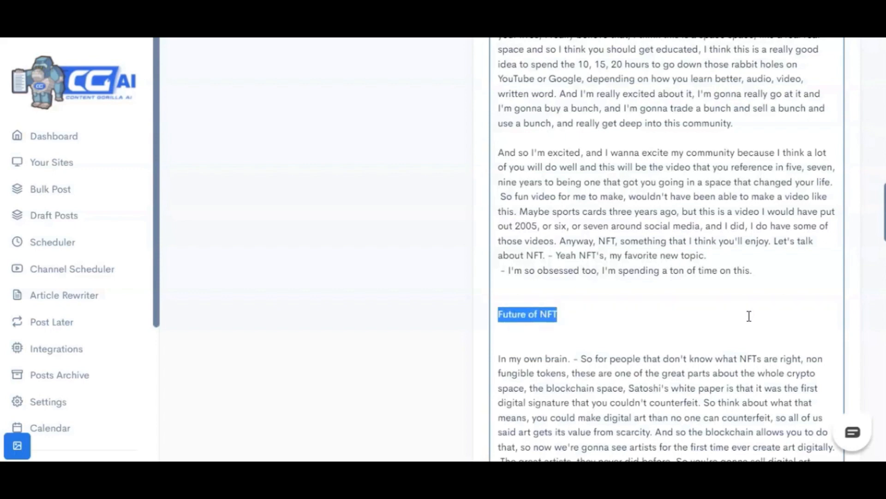
pyautogui.click(520, 314)
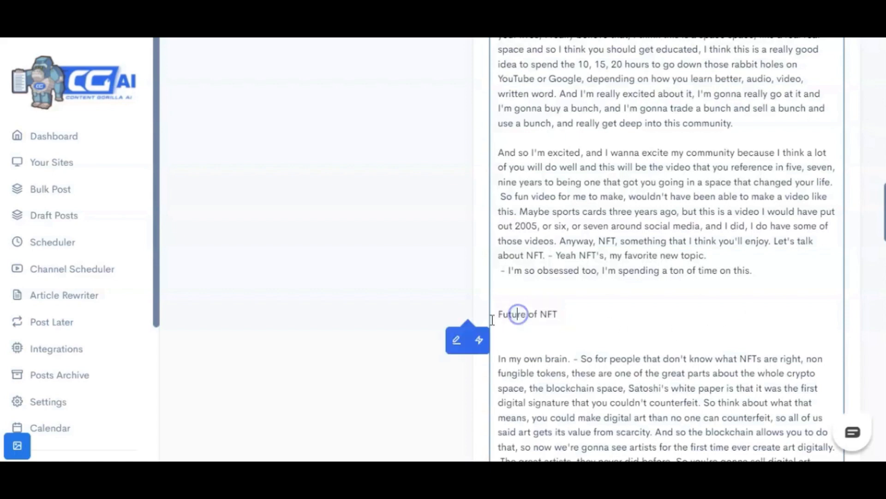
pyautogui.moveTo(496, 314); pyautogui.dragTo(582, 314)
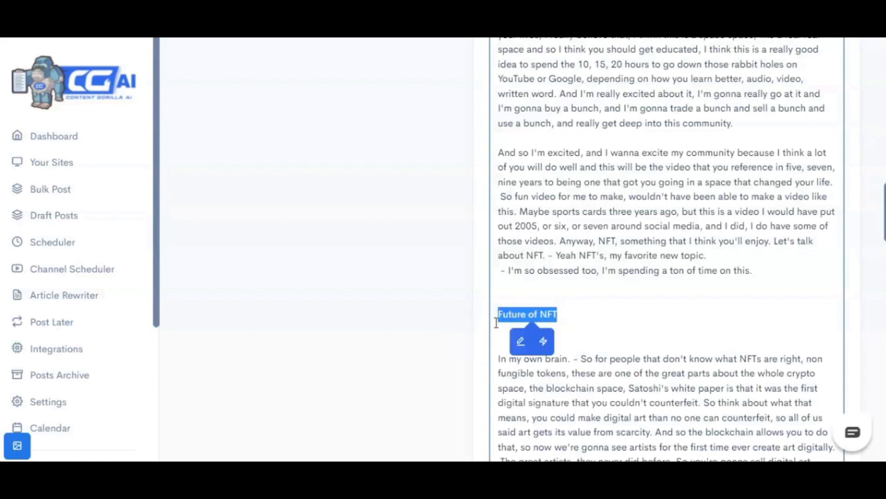
pyautogui.click(520, 341)
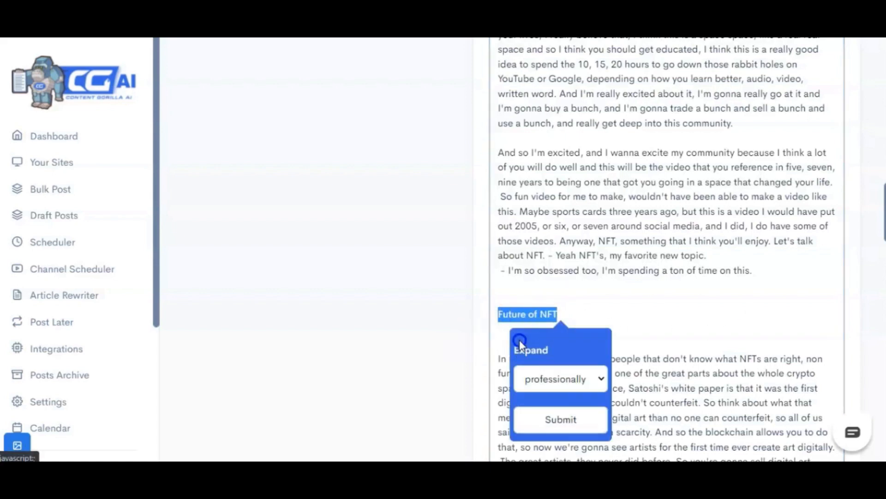
pyautogui.click(560, 380)
pyautogui.click(569, 424)
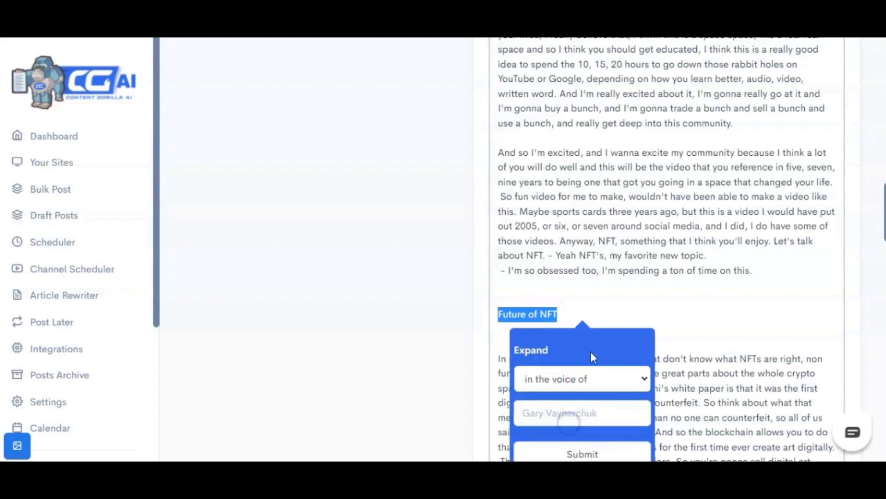
pyautogui.scroll(-2, 592, 351)
pyautogui.click(590, 348)
pyautogui.write('Will Smith')
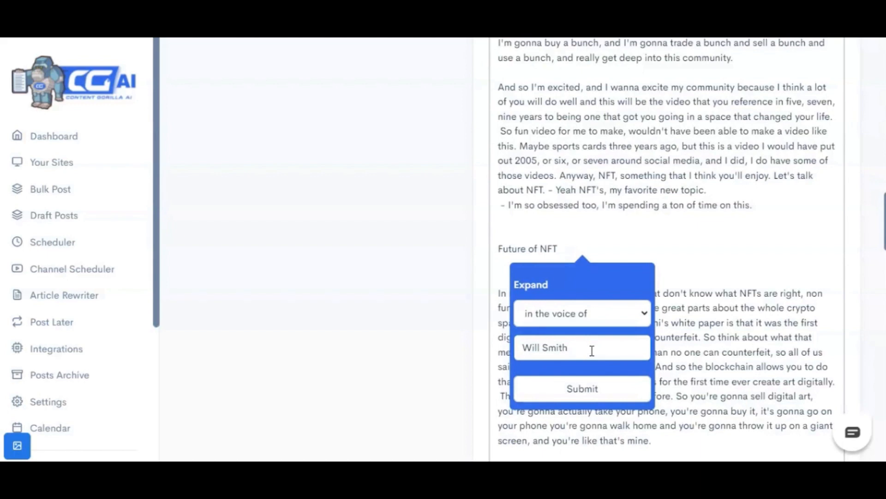
pyautogui.click(589, 389)
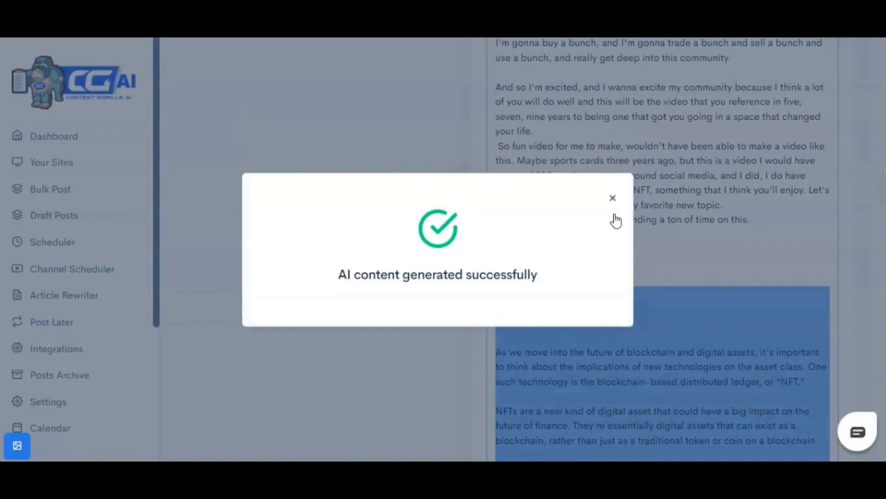
pyautogui.click(613, 199)
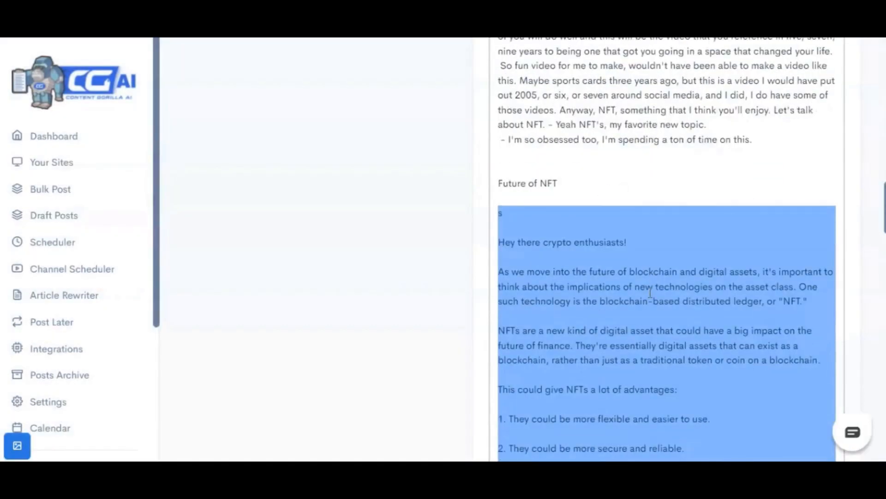
# Delete the stray "s" and surplus blank line above "Hey there crypto enthusiasts!" and look through the generated text to its end
pyautogui.moveTo(541, 218); pyautogui.dragTo(500, 209)
pyautogui.press('BackSpace')
pyautogui.press('BackSpace')
pyautogui.scroll(-1, 563, 254)
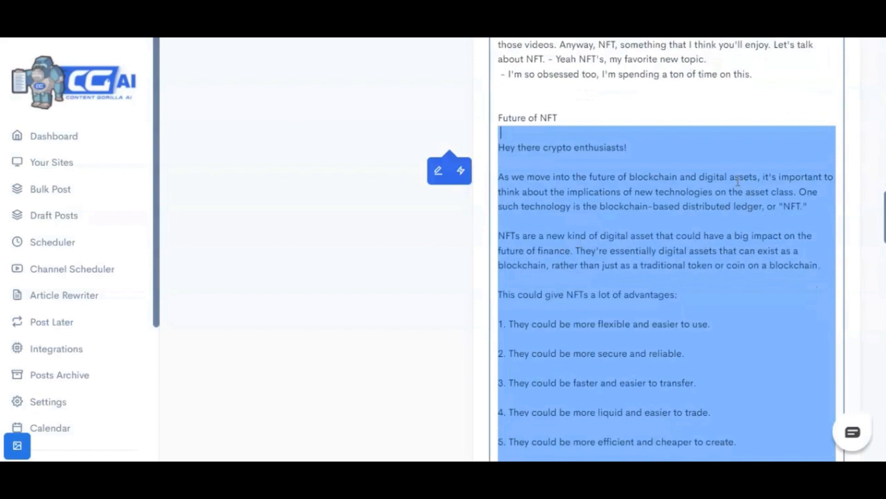
pyautogui.click(733, 175)
pyautogui.scroll(-1, 743, 199)
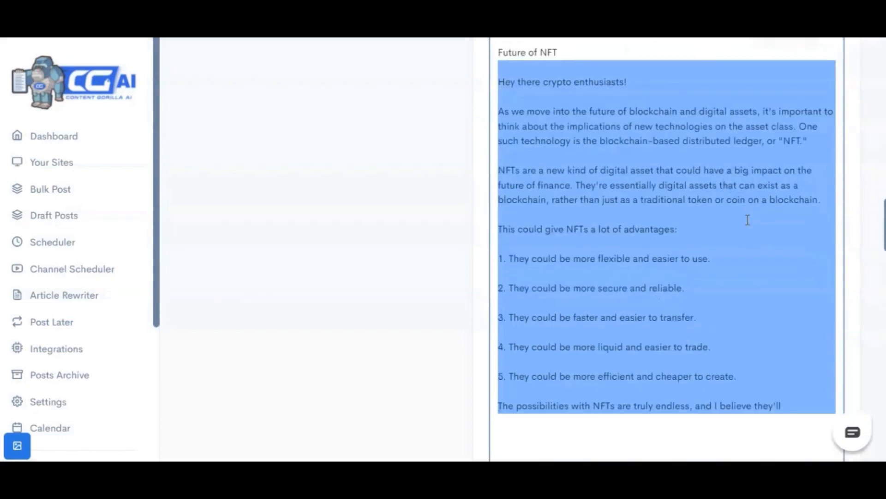
pyautogui.scroll(-1, 749, 248)
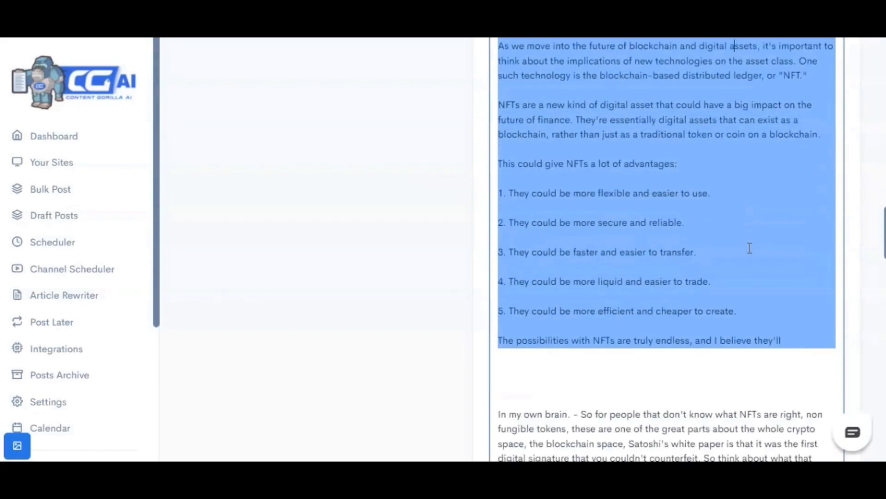
# Add the line "What is an NFT?" between the paragraph "The possibilities with NFTs are truly endless" and the paragraph "In my own brain"
pyautogui.scroll(2, 753, 259)
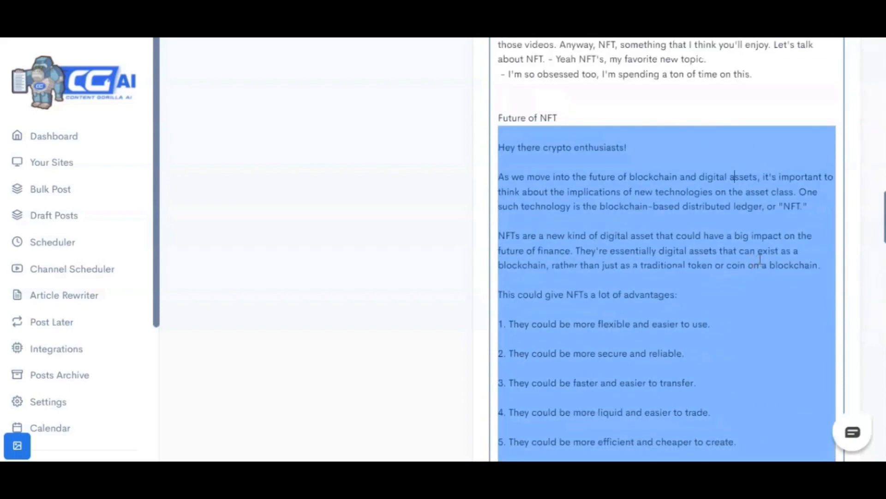
pyautogui.scroll(-4, 757, 254)
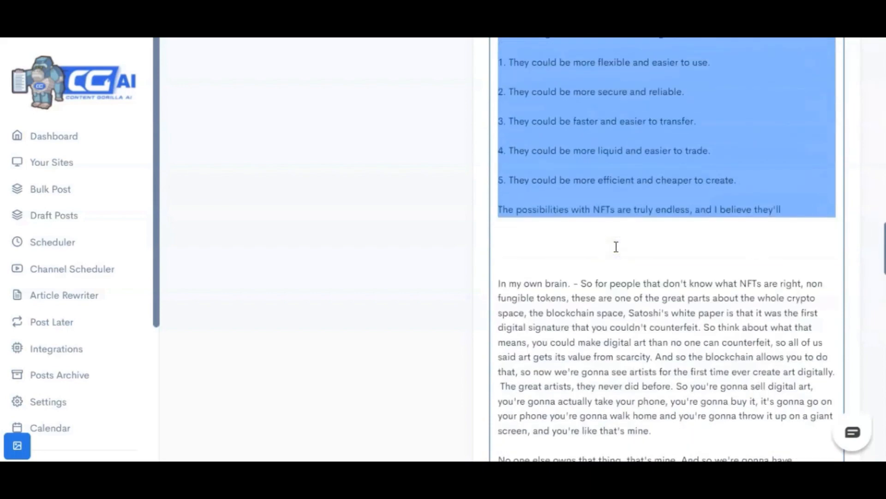
pyautogui.click(616, 247)
pyautogui.write('What is')
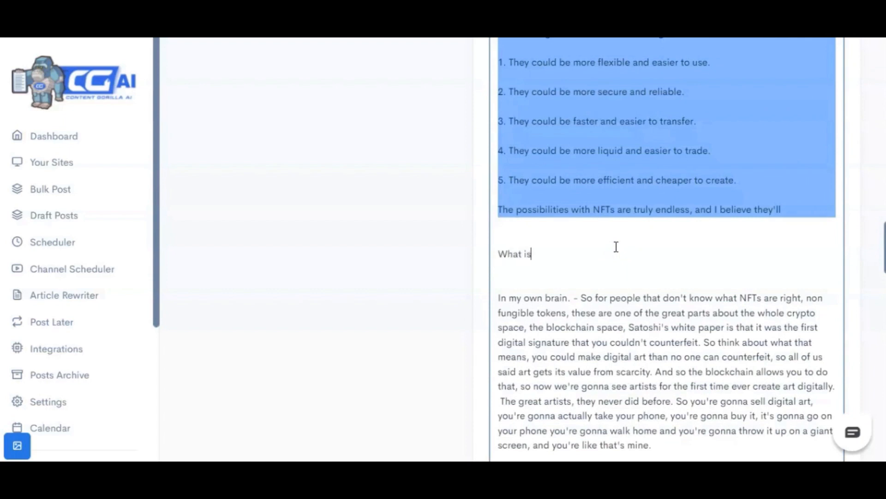
pyautogui.write(' an NFT?')
# Expand the new "What is an NFT?" line with AI-written content in the voice of Ryan Reynolds
pyautogui.hotkey('shift', 'Left')
pyautogui.hotkey('shift', 'Left')
pyautogui.hotkey('shift', 'Left')
pyautogui.hotkey('shift', 'Left')
pyautogui.hotkey('shift', 'Left')
pyautogui.hotkey('shift', 'Left')
pyautogui.hotkey('shift', 'Left')
pyautogui.hotkey('shift', 'Left')
pyautogui.hotkey('shift', 'Left')
pyautogui.hotkey('shift', 'Left')
pyautogui.hotkey('shift', 'Left')
pyautogui.hotkey('shift', 'Left')
pyautogui.hotkey('shift', 'Left')
pyautogui.hotkey('shift', 'Left')
pyautogui.hotkey('shift', 'Left')
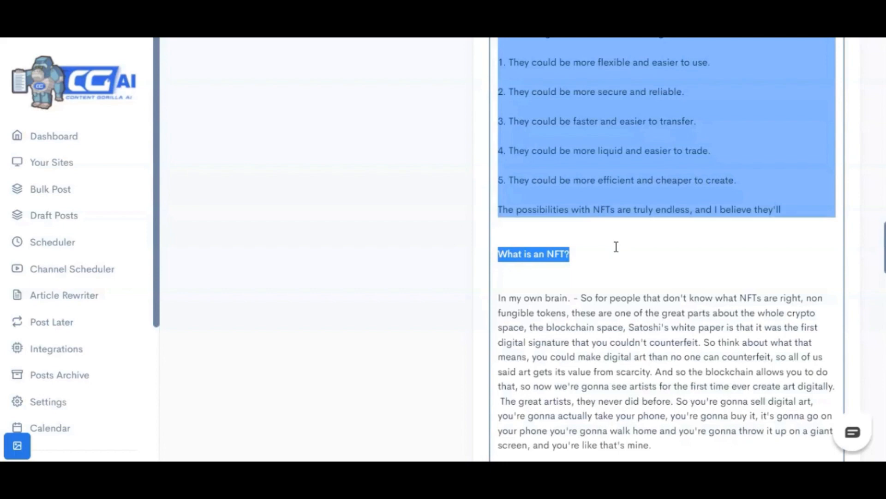
pyautogui.press('Left')
pyautogui.moveTo(497, 253); pyautogui.dragTo(580, 262)
pyautogui.click(519, 291)
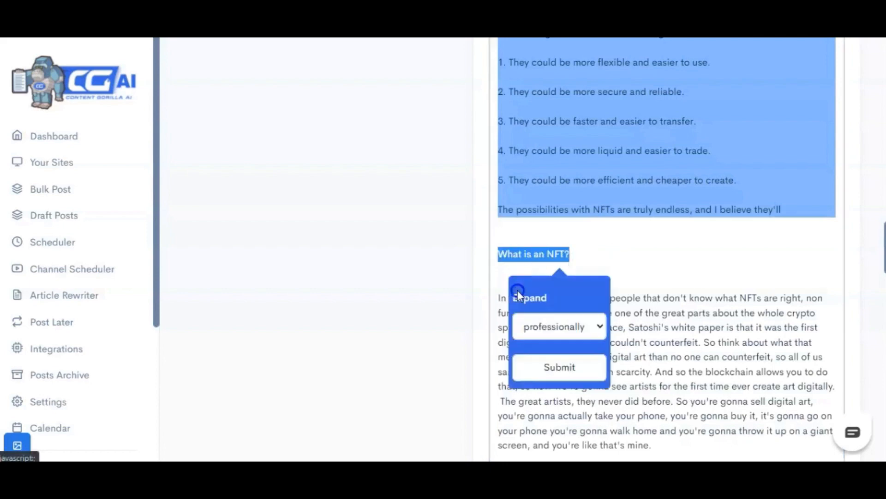
pyautogui.click(558, 331)
pyautogui.click(560, 376)
pyautogui.click(560, 356)
pyautogui.write('Ryabn')
pyautogui.press('BackSpace')
pyautogui.press('BackSpace')
pyautogui.write('nn')
pyautogui.press('BackSpace')
pyautogui.write('Reynolds')
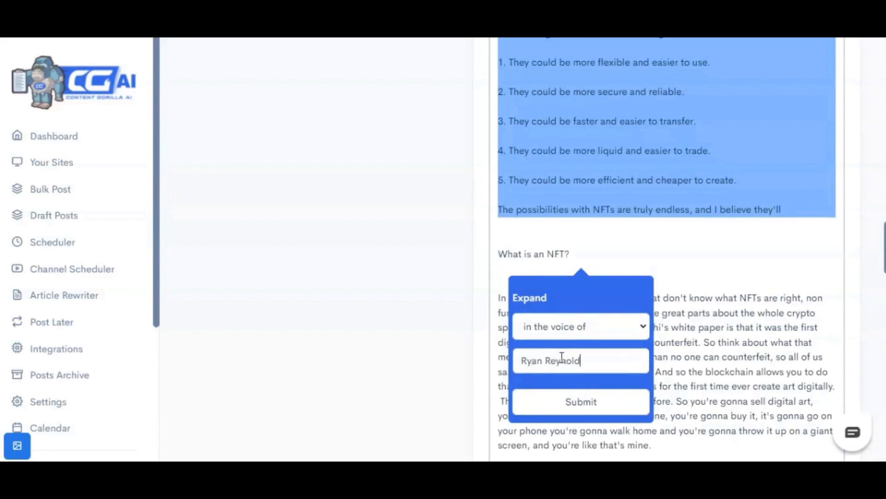
pyautogui.click(587, 403)
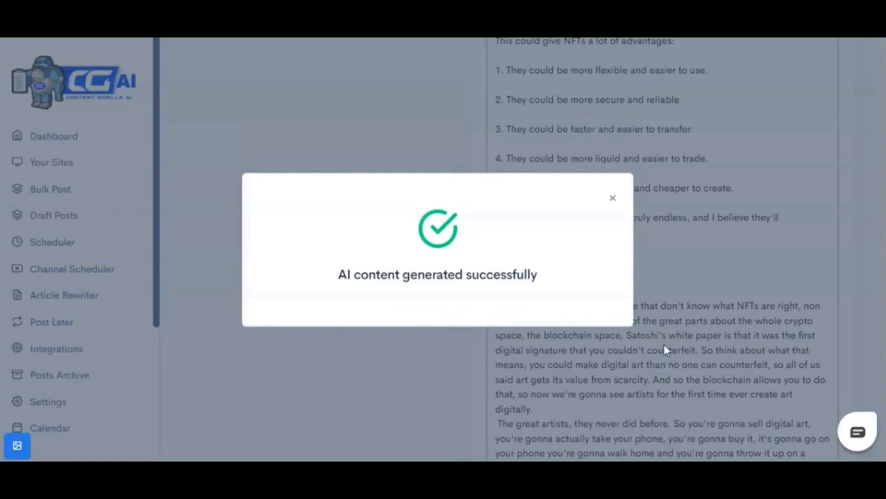
pyautogui.click(614, 196)
# Review the text under "What is an NFT?" and insert a blank line after "screen, and you're like that's mine."
pyautogui.scroll(-3, 638, 233)
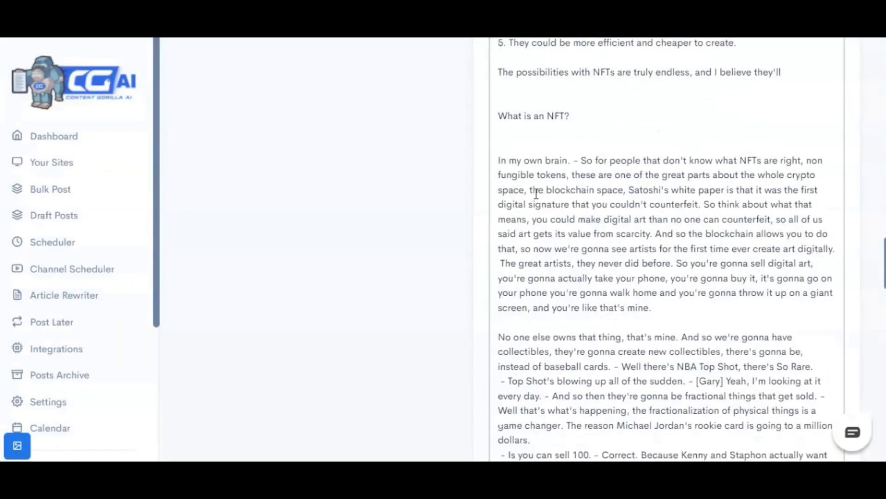
pyautogui.scroll(2, 513, 173)
pyautogui.moveTo(512, 198); pyautogui.dragTo(642, 227)
pyautogui.click(642, 228)
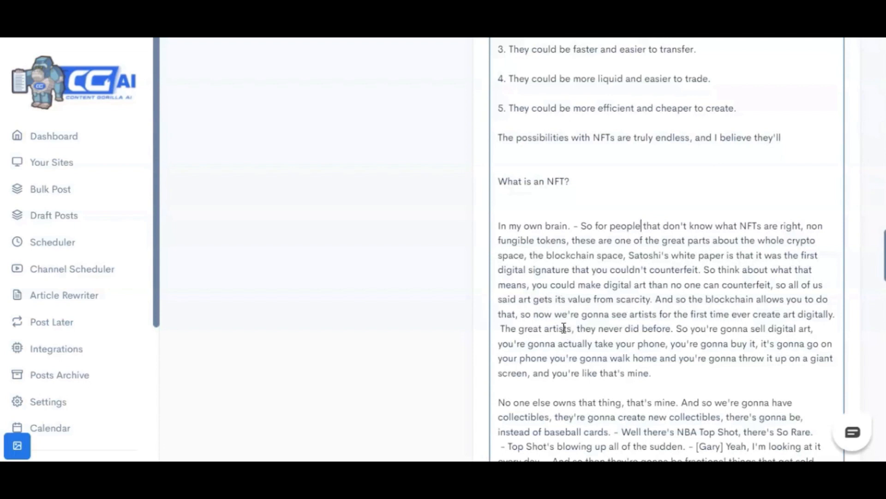
pyautogui.scroll(-2, 568, 314)
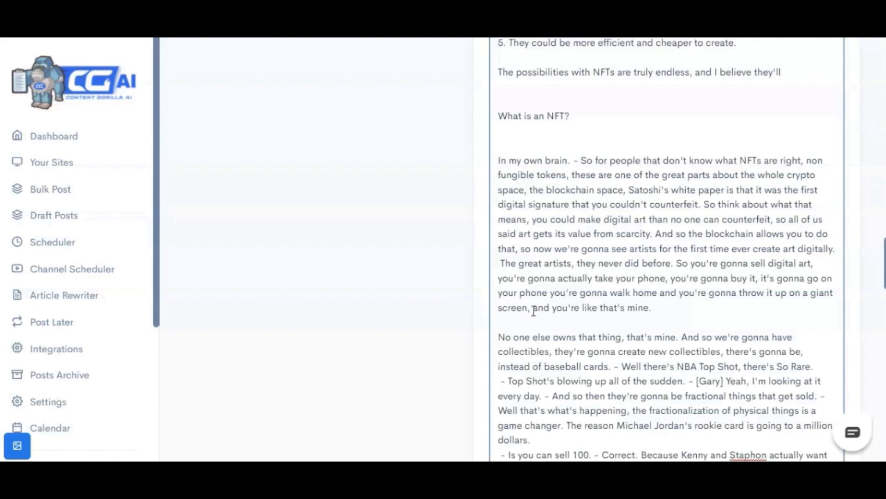
pyautogui.click(689, 305)
pyautogui.press('Return')
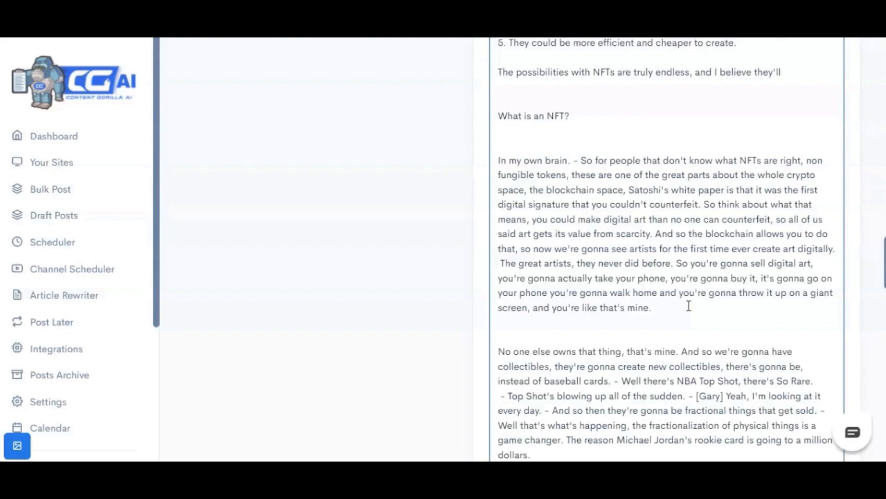
# Format the "What is an NFT?" line above "In my own brain" as an H1 heading
pyautogui.scroll(-15, 689, 306)
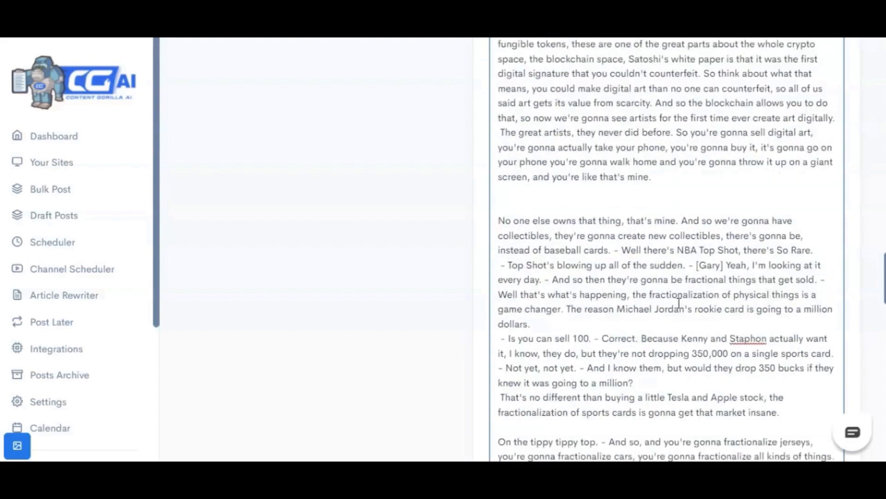
pyautogui.scroll(-20, 680, 302)
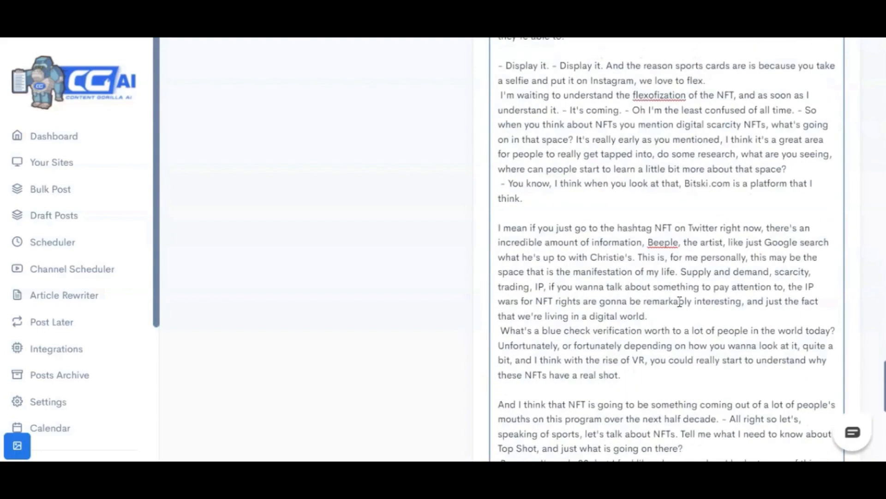
pyautogui.scroll(10, 681, 301)
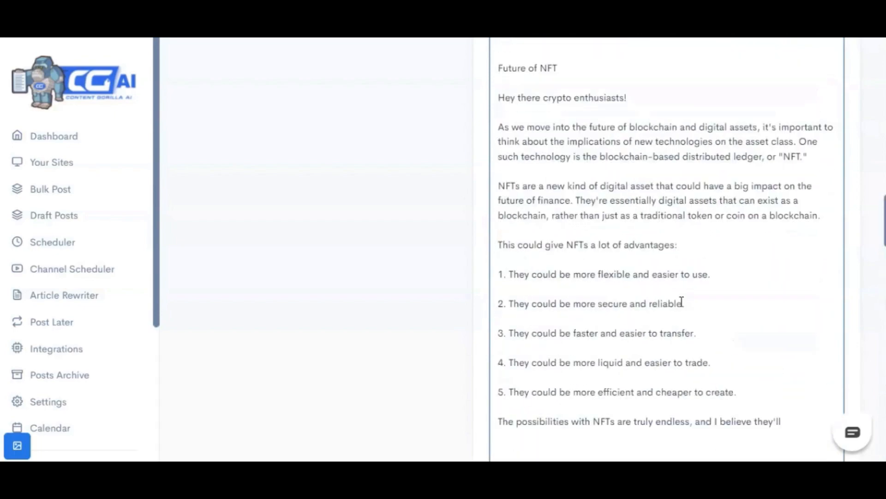
pyautogui.scroll(10, 683, 301)
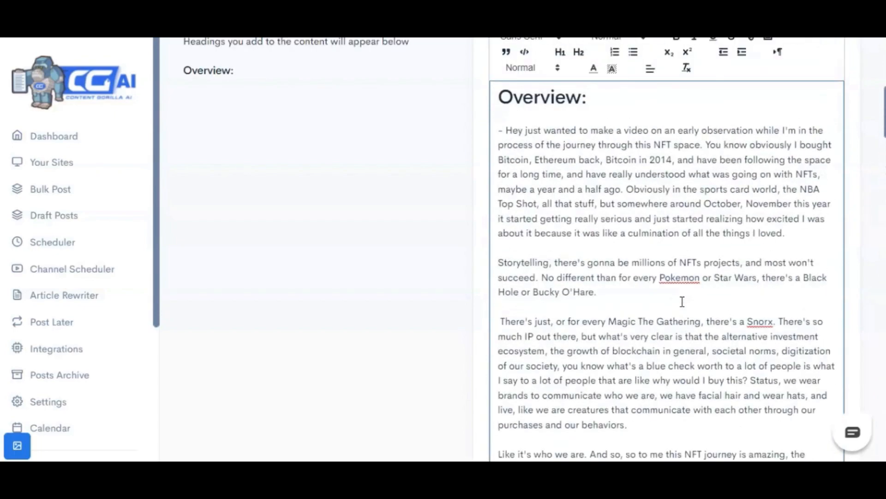
pyautogui.scroll(-11, 682, 302)
pyautogui.scroll(-10, 682, 302)
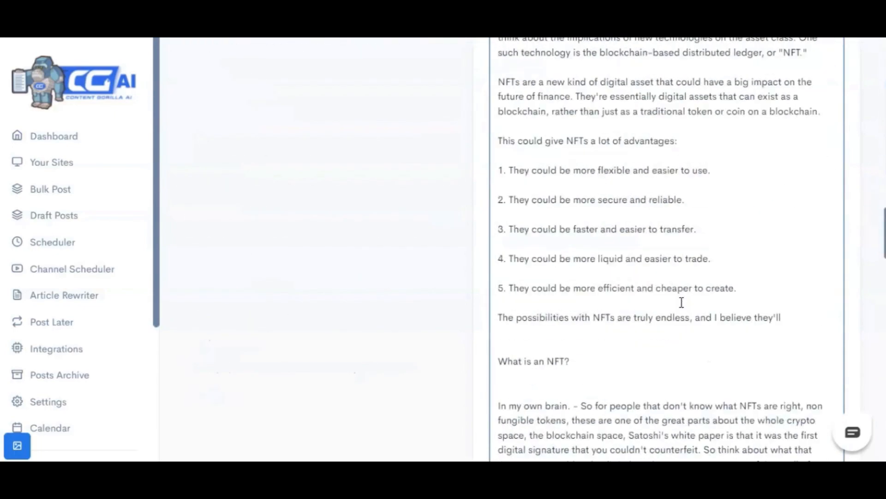
pyautogui.moveTo(571, 269); pyautogui.dragTo(497, 273)
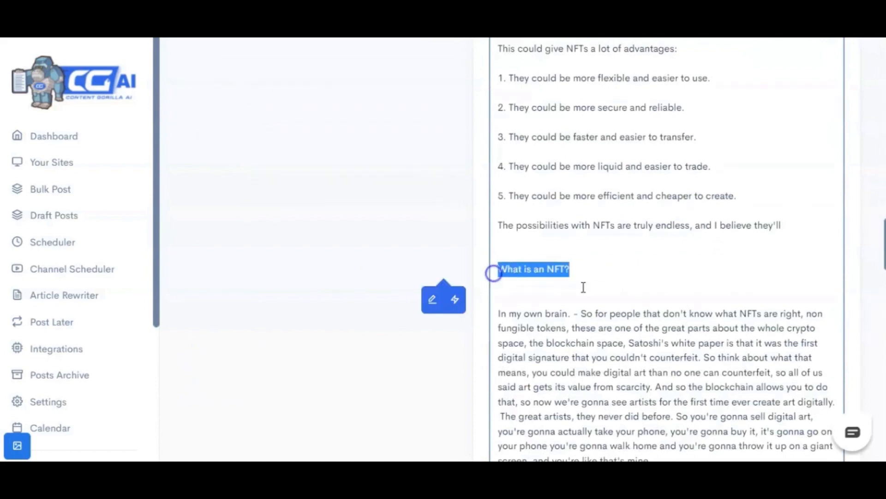
pyautogui.scroll(15, 564, 287)
pyautogui.scroll(-4, 595, 287)
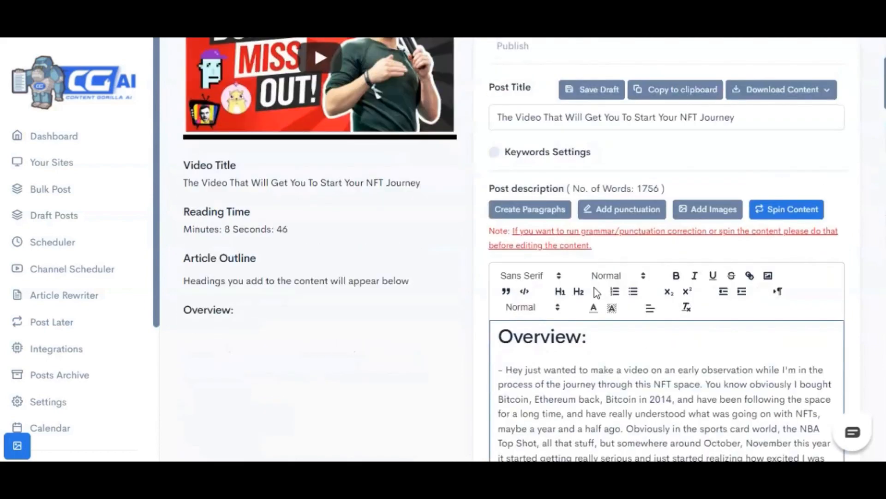
pyautogui.scroll(2, 556, 379)
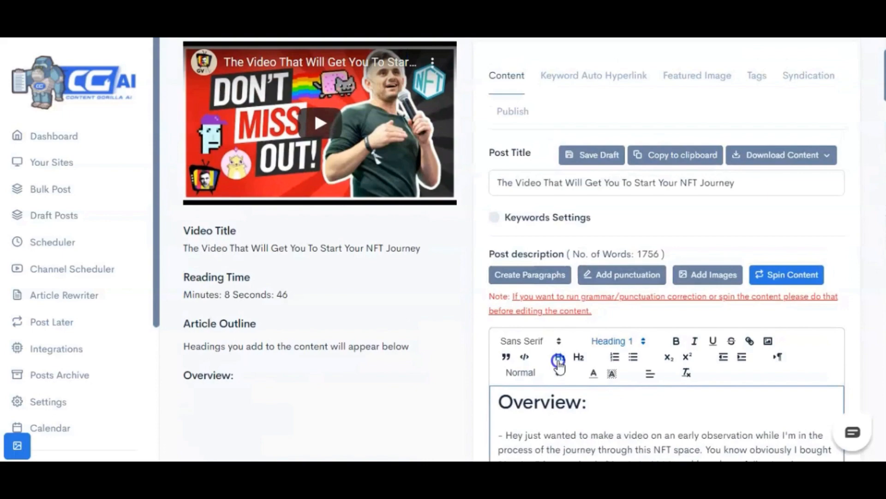
pyautogui.scroll(-20, 643, 368)
pyautogui.scroll(8, 645, 369)
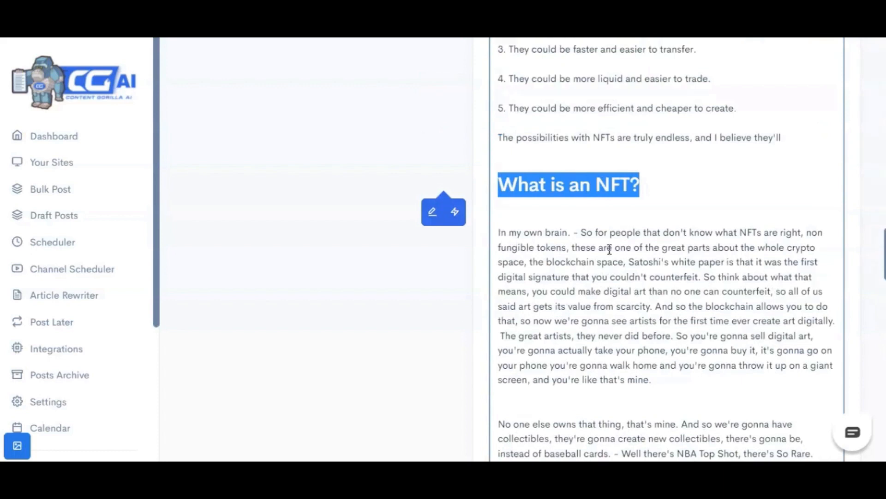
pyautogui.click(607, 217)
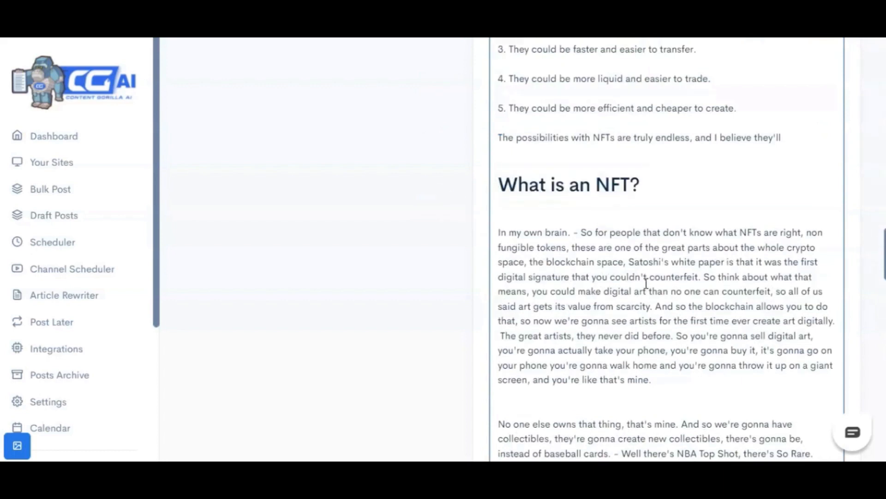
# Check the article outline against the headings in the post and look over the Overview section
pyautogui.scroll(10, 647, 283)
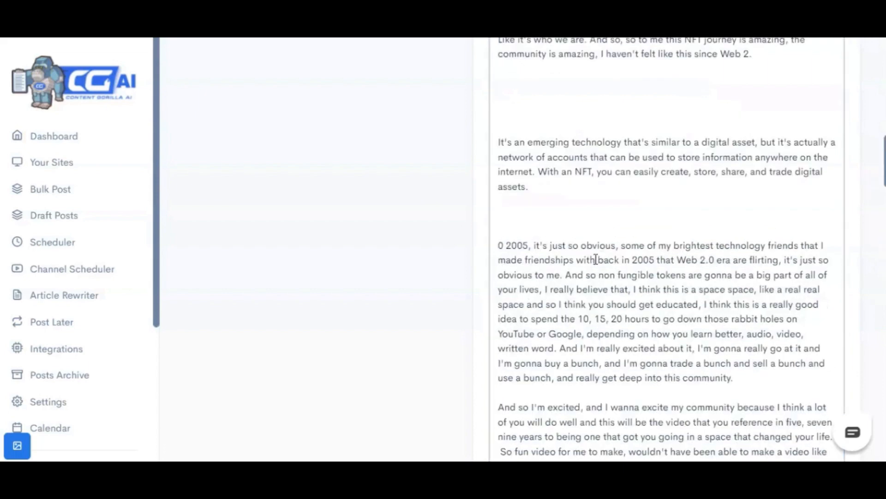
pyautogui.scroll(15, 595, 260)
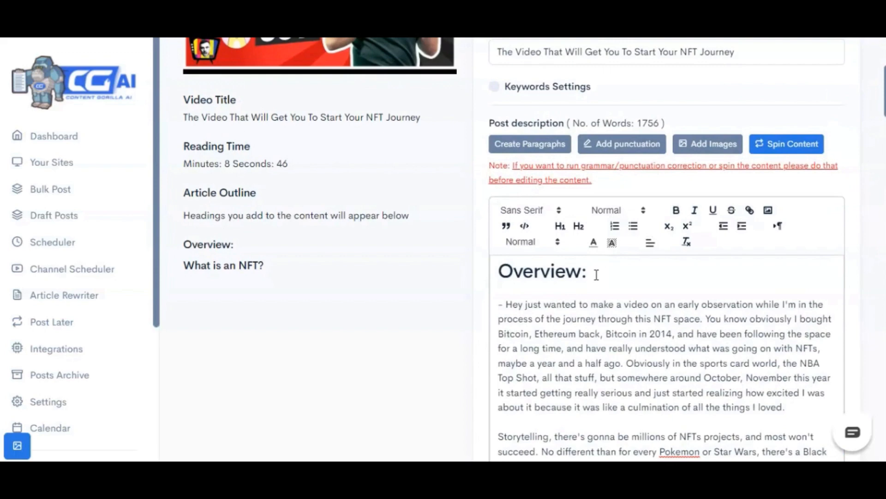
pyautogui.scroll(-6, 596, 274)
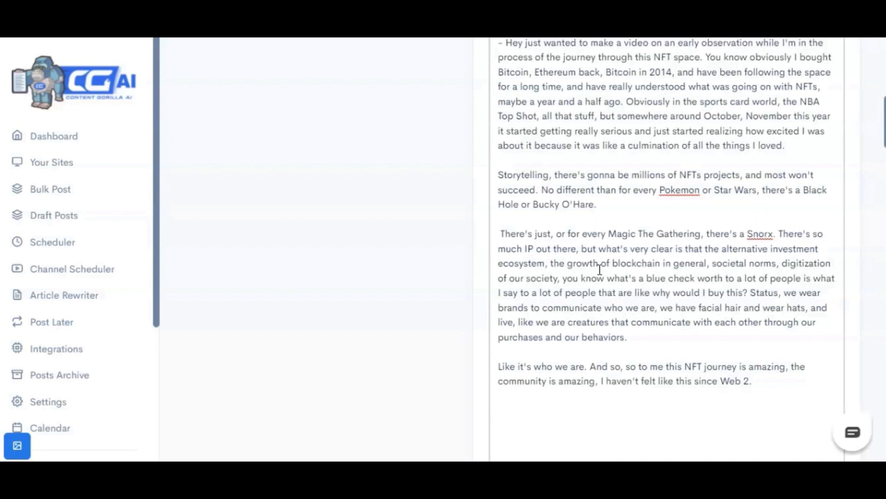
pyautogui.scroll(10, 600, 269)
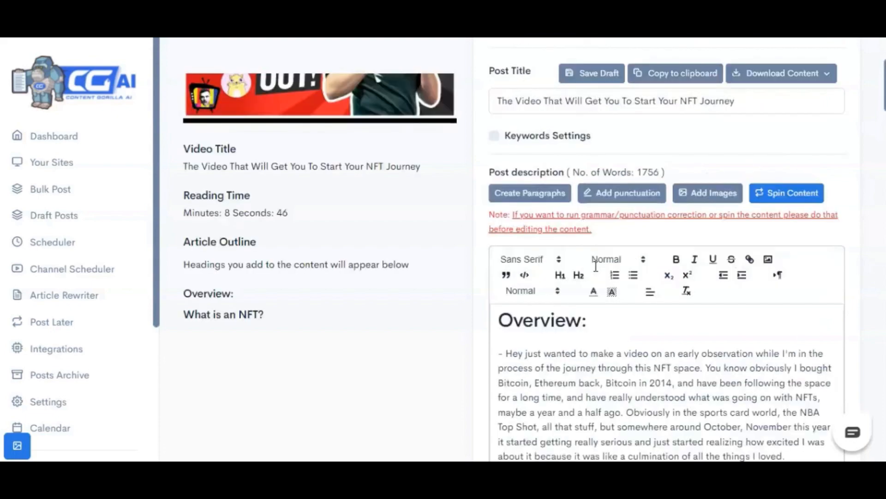
pyautogui.scroll(-4, 652, 355)
pyautogui.scroll(4, 652, 356)
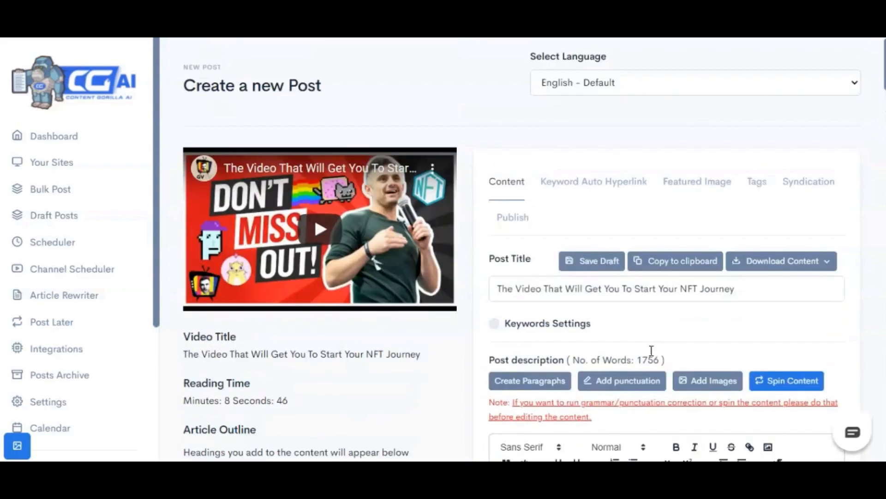
# Look over the post's editing, draft-saving and copy options, and list the available download formats
pyautogui.scroll(-2, 652, 351)
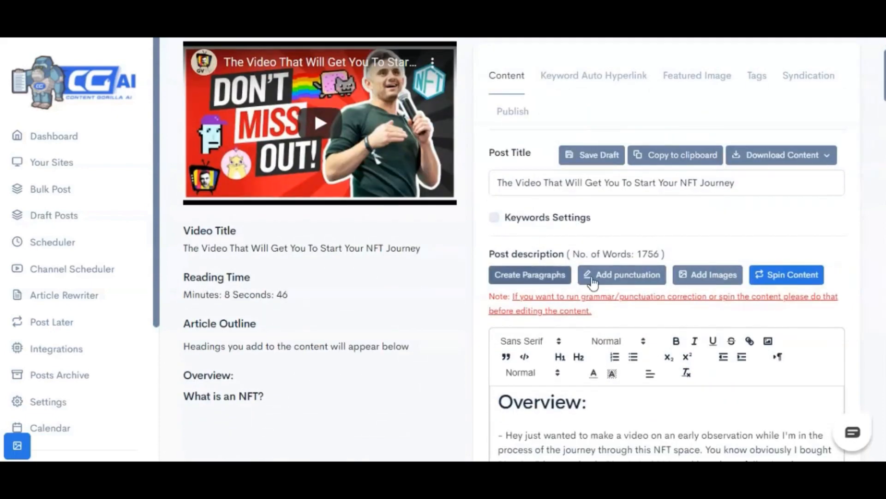
pyautogui.scroll(-2, 653, 273)
pyautogui.scroll(-4, 652, 272)
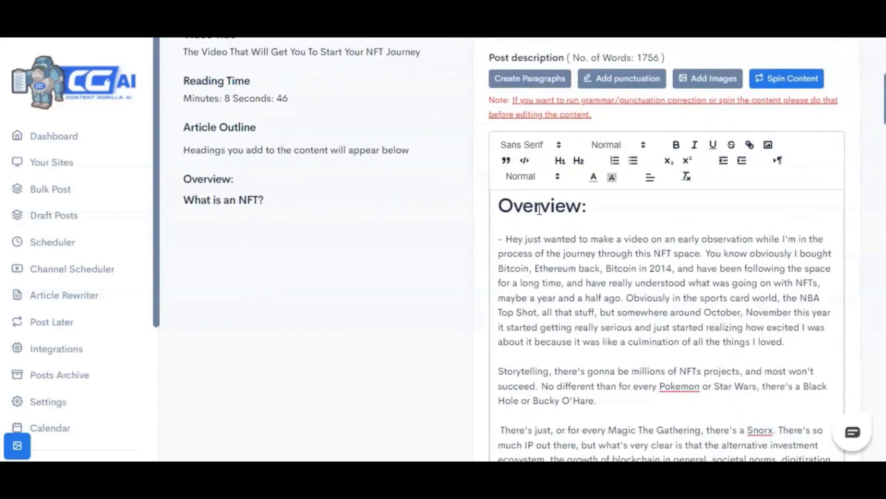
pyautogui.scroll(-3, 538, 207)
pyautogui.scroll(5, 538, 208)
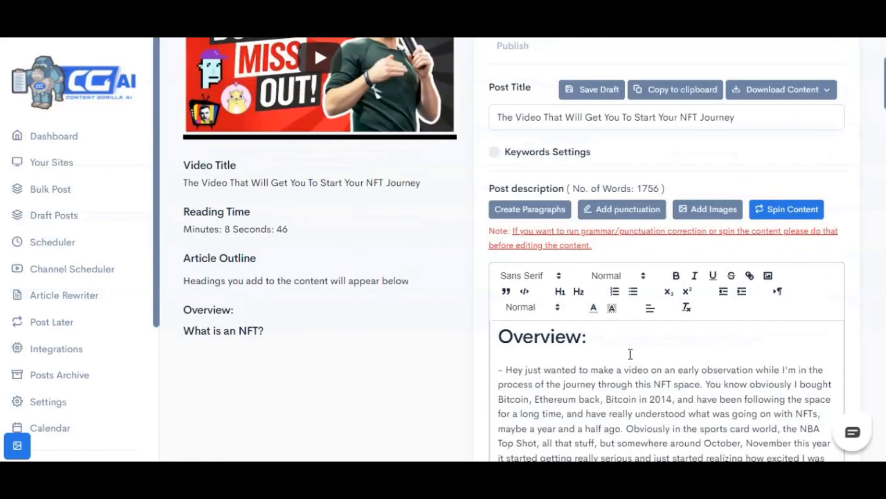
pyautogui.scroll(-4, 629, 354)
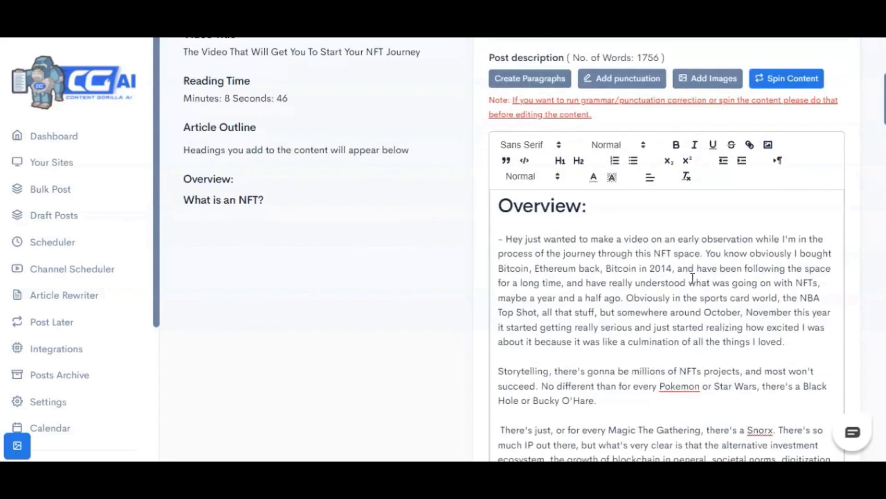
pyautogui.scroll(5, 692, 277)
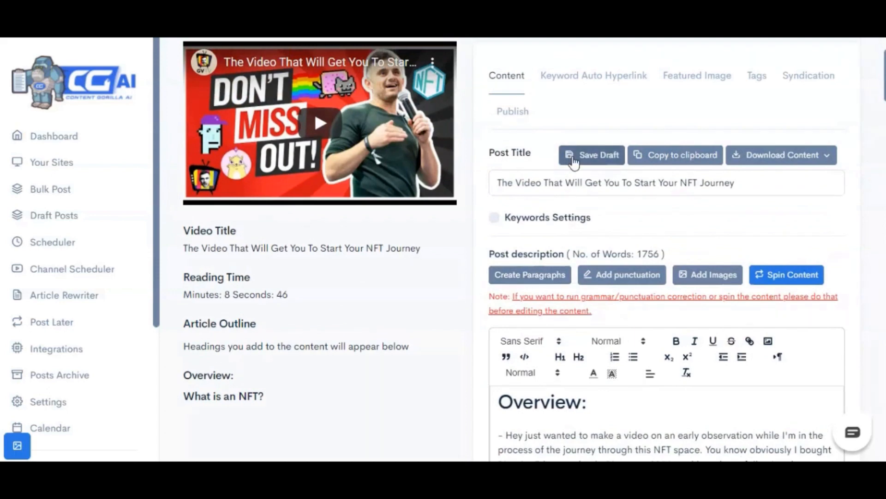
pyautogui.scroll(-2, 641, 293)
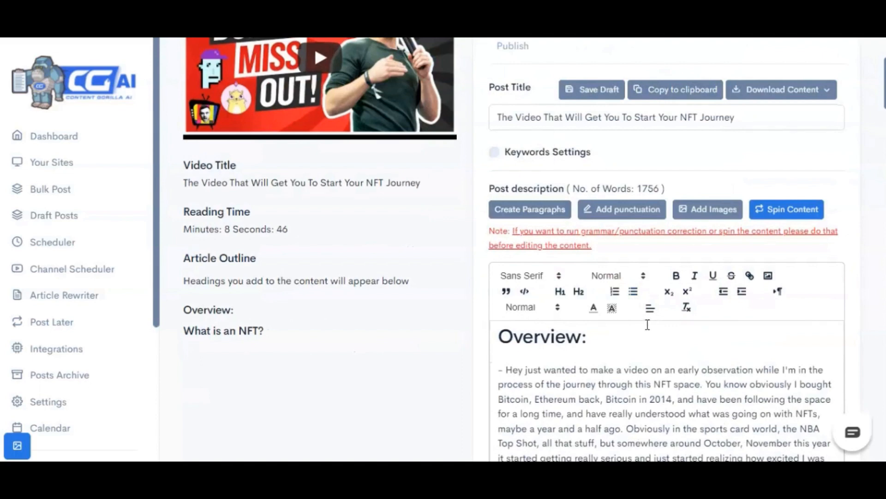
pyautogui.scroll(2, 647, 324)
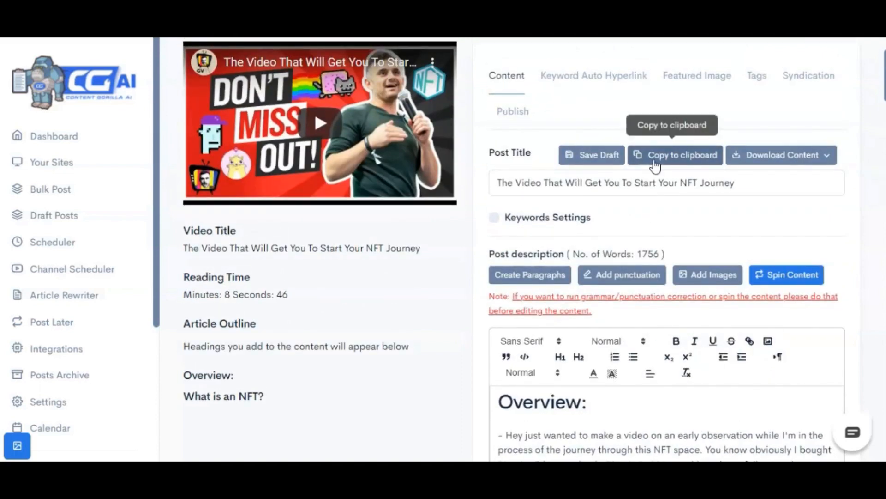
pyautogui.click(764, 152)
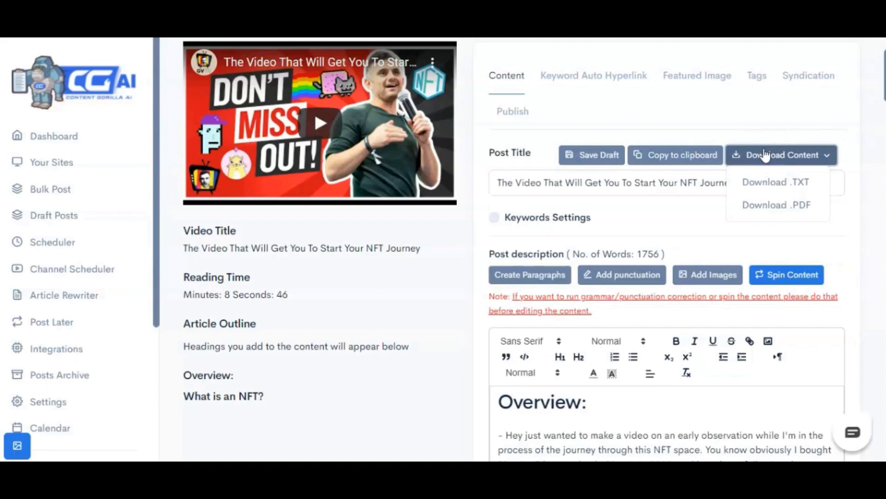
# Insert the photo of a hand holding a phone from the "what are nfts gary vee" images below the first Overview paragraph
pyautogui.scroll(-1, 715, 210)
pyautogui.click(715, 210)
pyautogui.scroll(-4, 715, 209)
pyautogui.click(793, 206)
pyautogui.press('Return')
pyautogui.moveTo(110, 297); pyautogui.dragTo(586, 221)
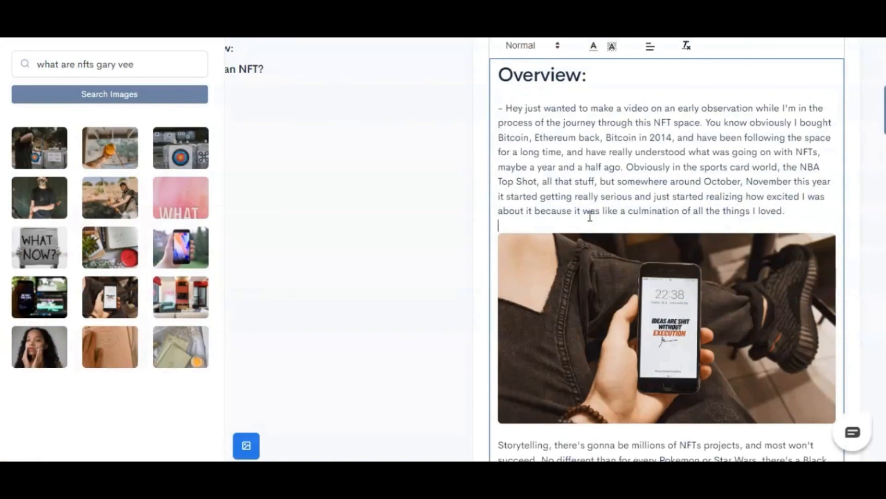
# Look through the whole post with its inserted Overview image and close the image search
pyautogui.scroll(-3, 590, 215)
pyautogui.click(663, 298)
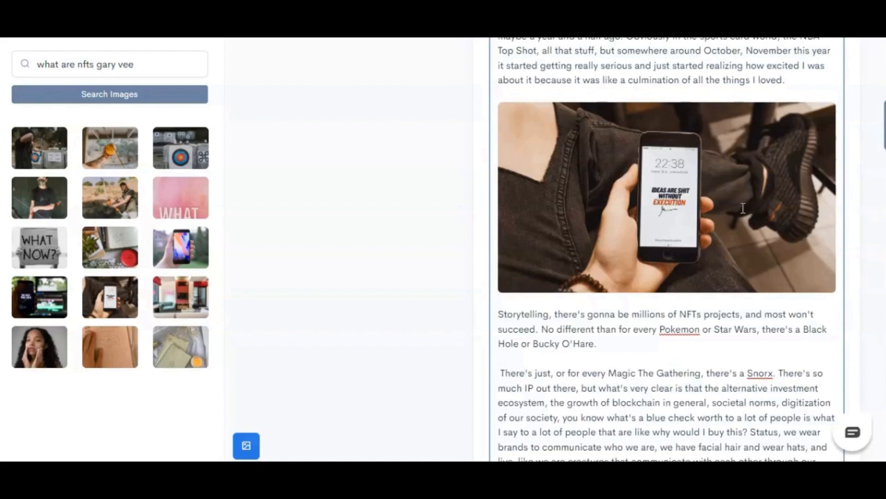
pyautogui.scroll(8, 684, 318)
pyautogui.scroll(5, 683, 318)
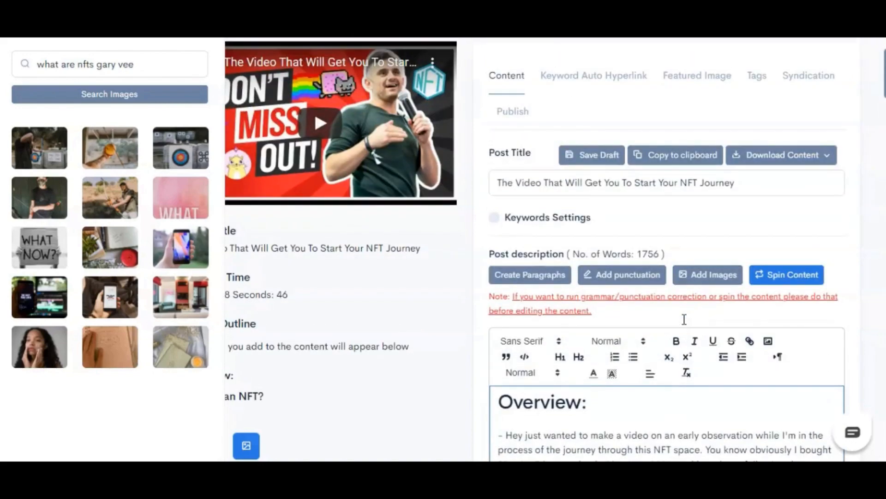
pyautogui.scroll(-15, 683, 319)
pyautogui.scroll(15, 685, 321)
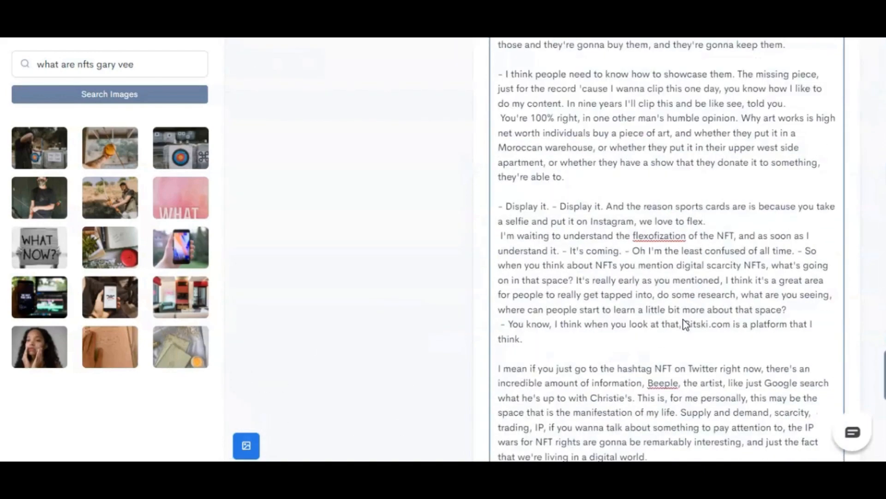
pyautogui.scroll(-1, 684, 319)
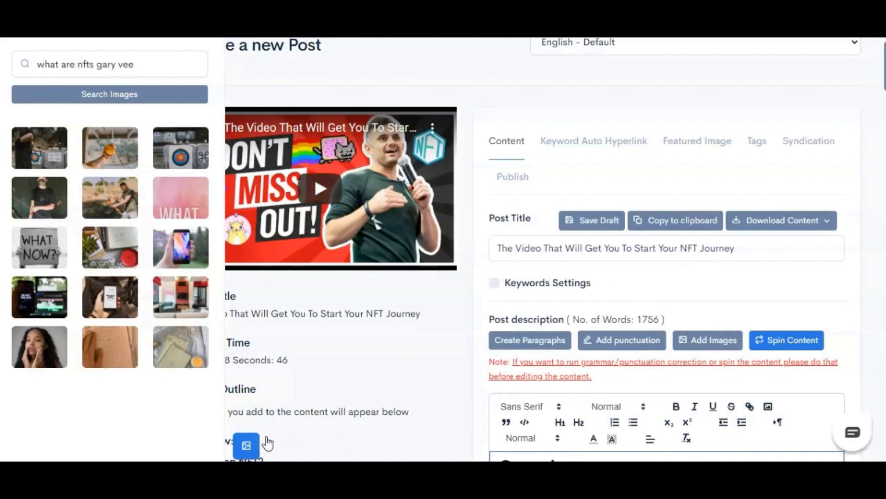
pyautogui.click(254, 442)
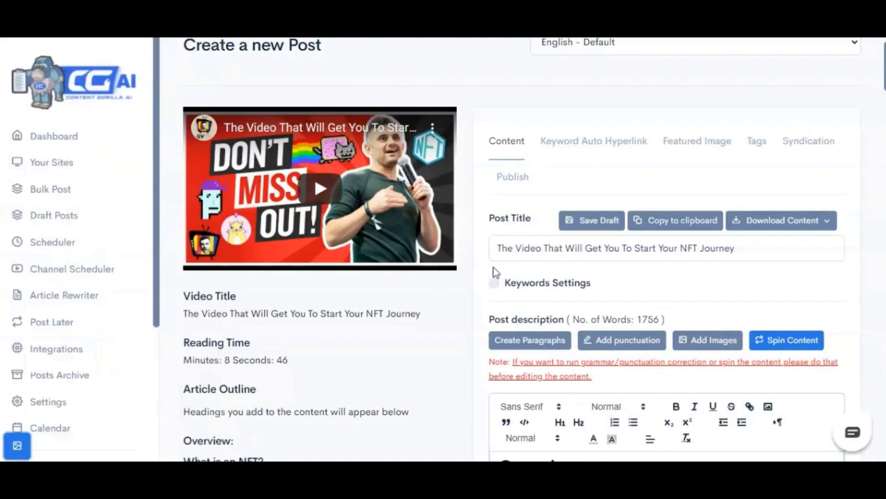
# Look over the post's keyword auto-hyperlink fields, featured image and post tags
pyautogui.click(567, 143)
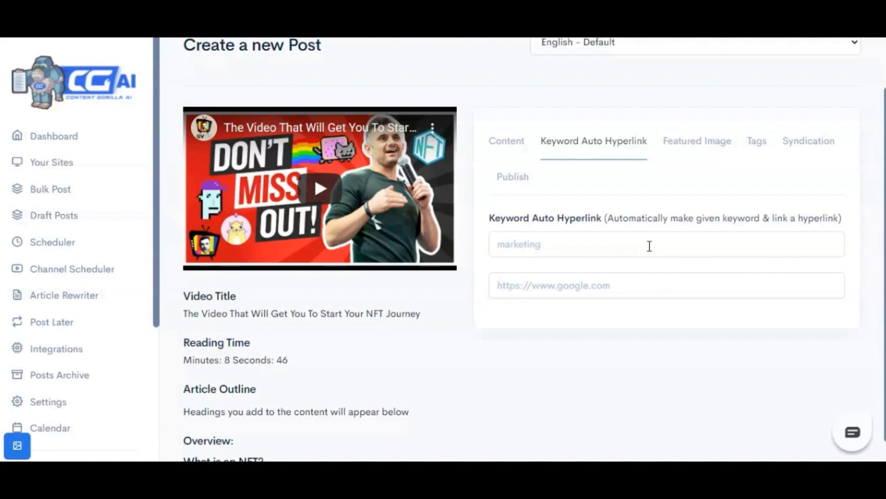
pyautogui.click(675, 138)
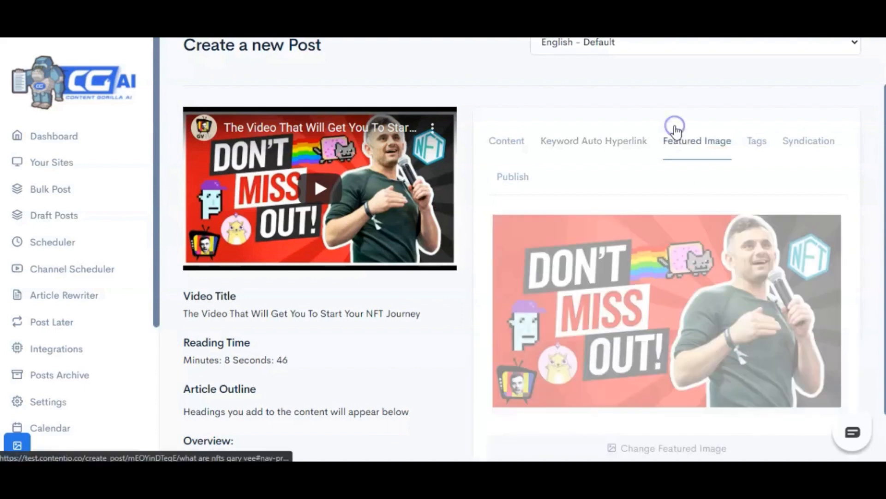
pyautogui.scroll(-1, 699, 201)
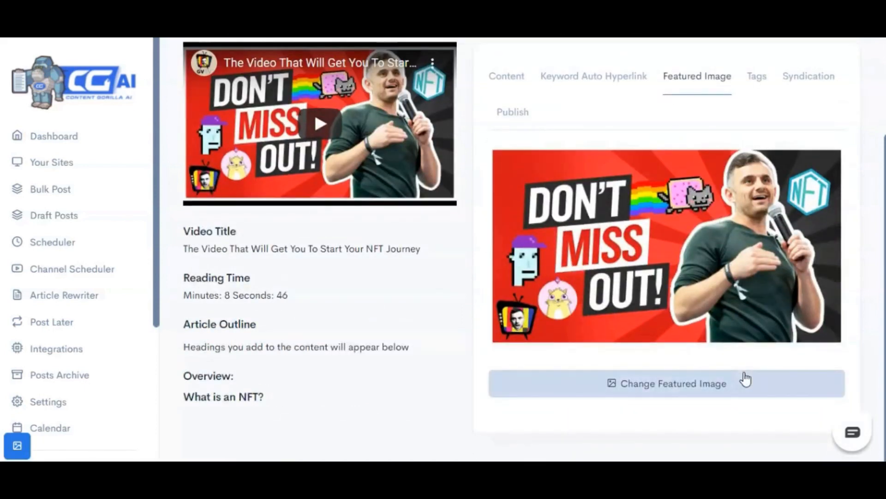
pyautogui.scroll(1, 742, 372)
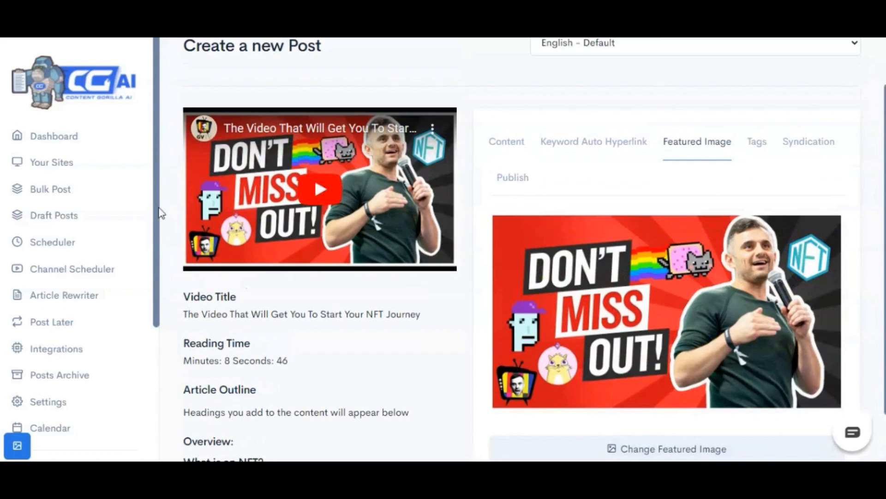
pyautogui.click(764, 154)
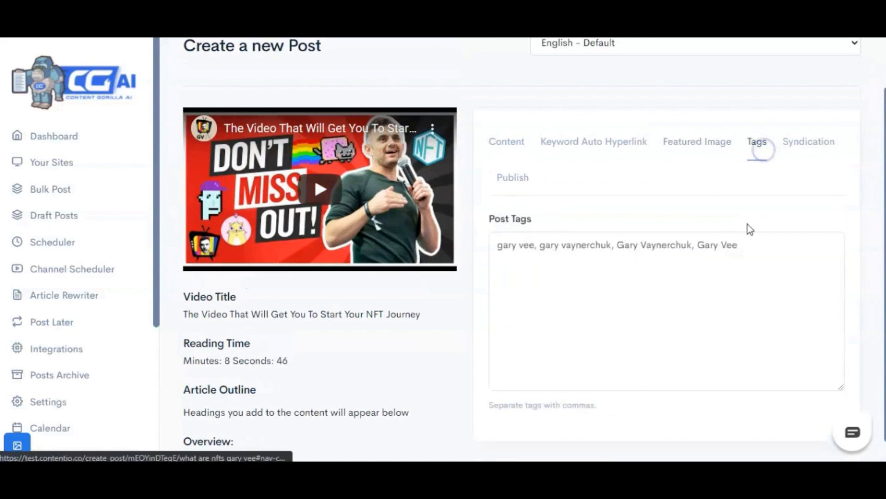
pyautogui.scroll(-1, 751, 228)
pyautogui.click(774, 230)
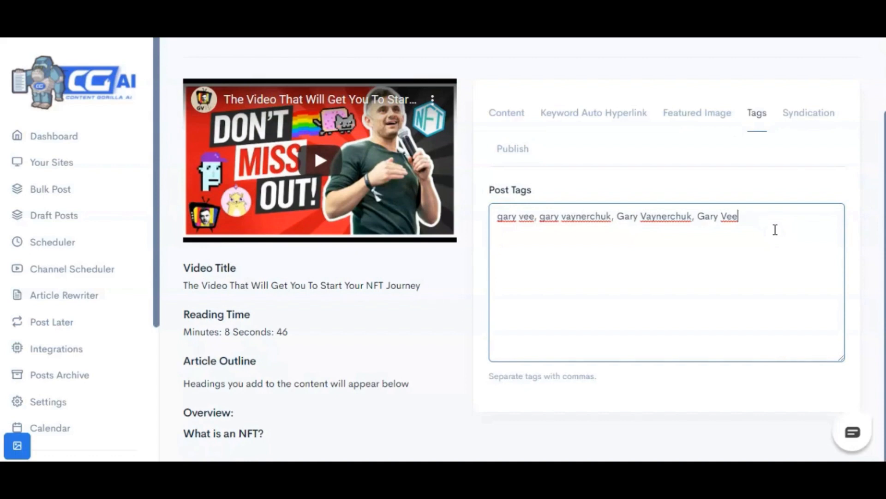
# Select the Facebook live test group, the LinkedIn account, the Entrepreneurs Junction page and the Content Marketing Tips & Tricks group for syndication
pyautogui.click(798, 121)
pyautogui.scroll(-2, 794, 178)
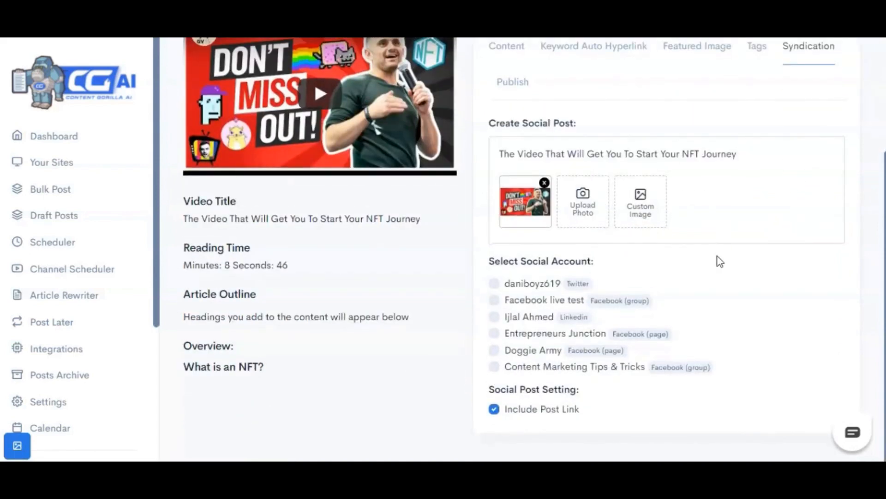
pyautogui.click(495, 302)
pyautogui.click(496, 315)
pyautogui.click(491, 334)
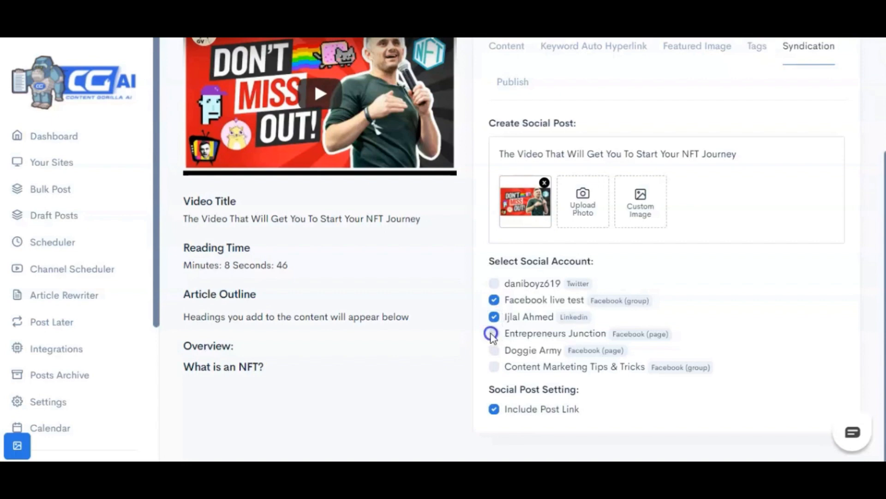
pyautogui.click(495, 367)
# Publish the post to the Impressive Contetn website under the Blogging category and dismiss the confirmation
pyautogui.scroll(3, 645, 412)
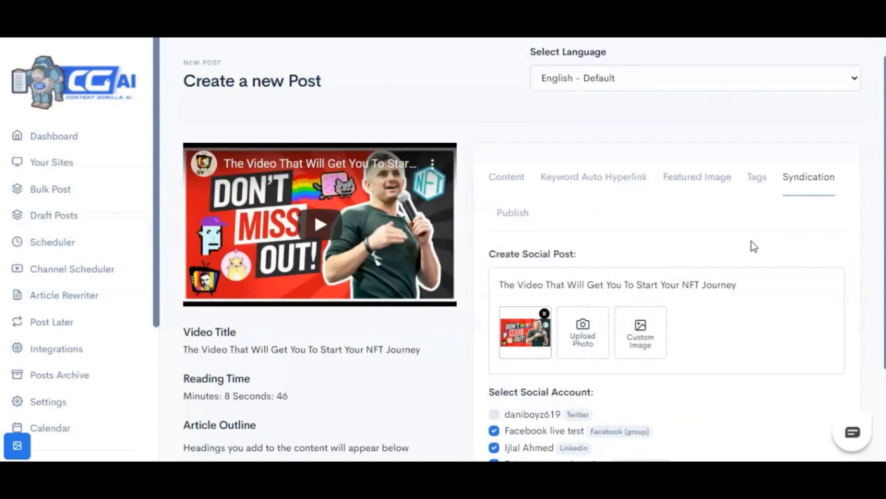
pyautogui.click(511, 212)
pyautogui.scroll(-2, 610, 230)
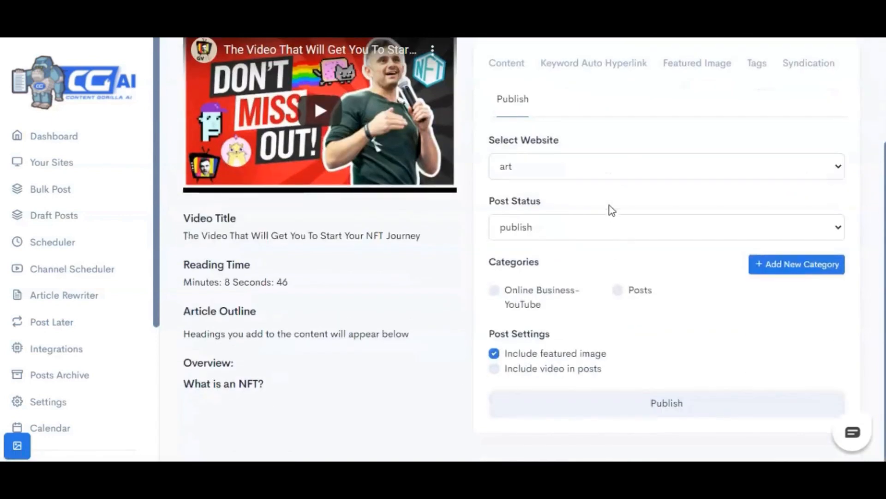
pyautogui.click(607, 169)
pyautogui.click(621, 330)
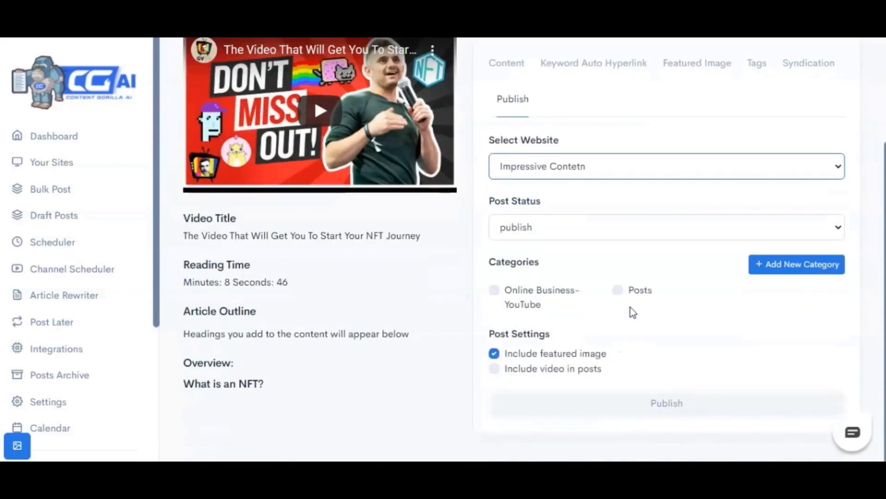
pyautogui.click(494, 290)
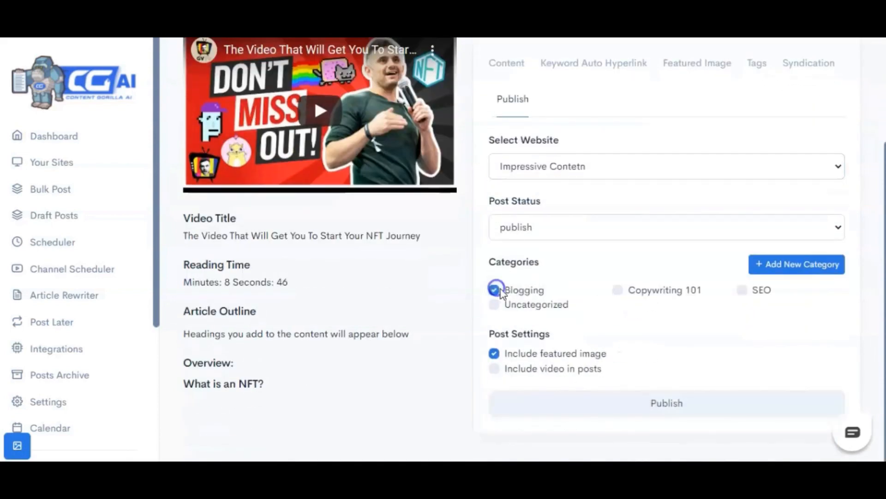
pyautogui.click(683, 404)
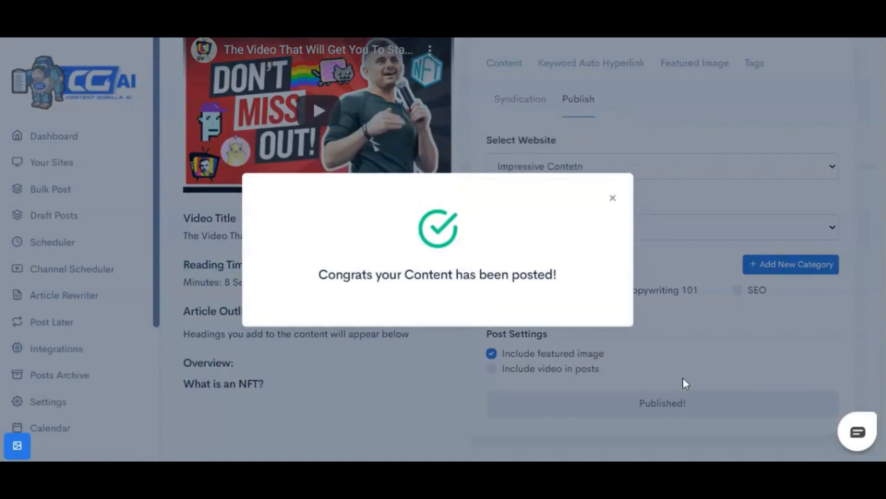
pyautogui.click(683, 379)
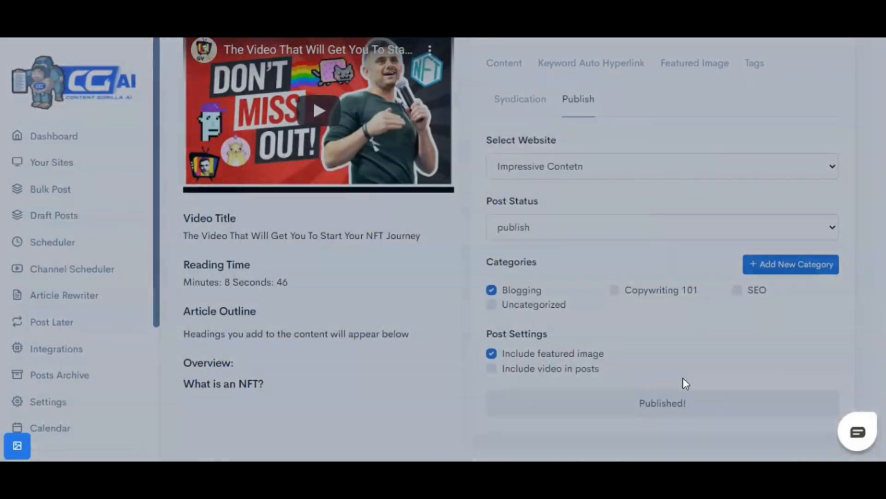